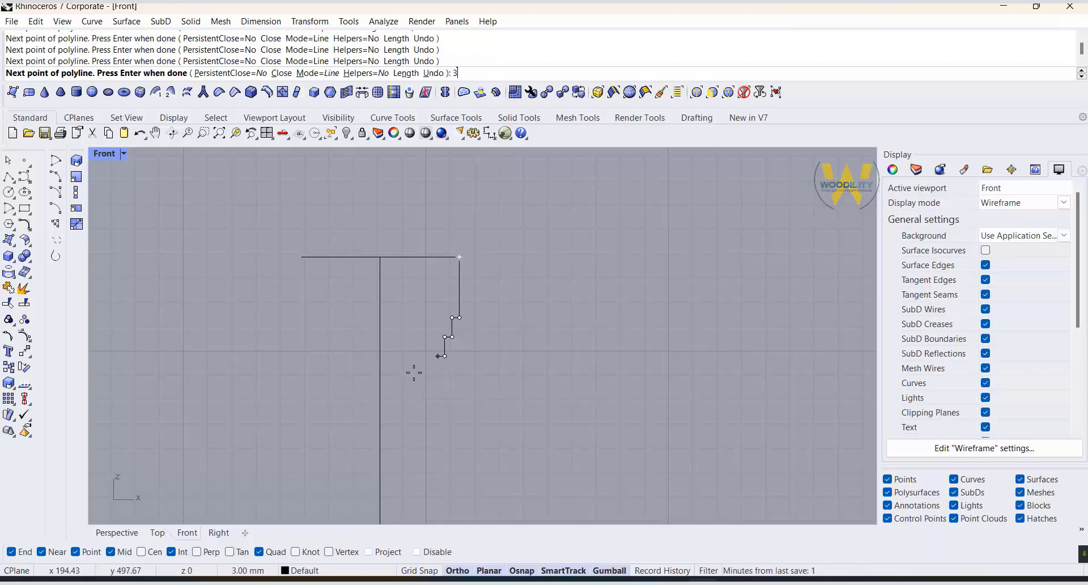
# Step: Continue the upper profile with a slanted segment about 28 mm long, a 5 mm outward segment and a 10 mm downward segment
pyautogui.press('F8')
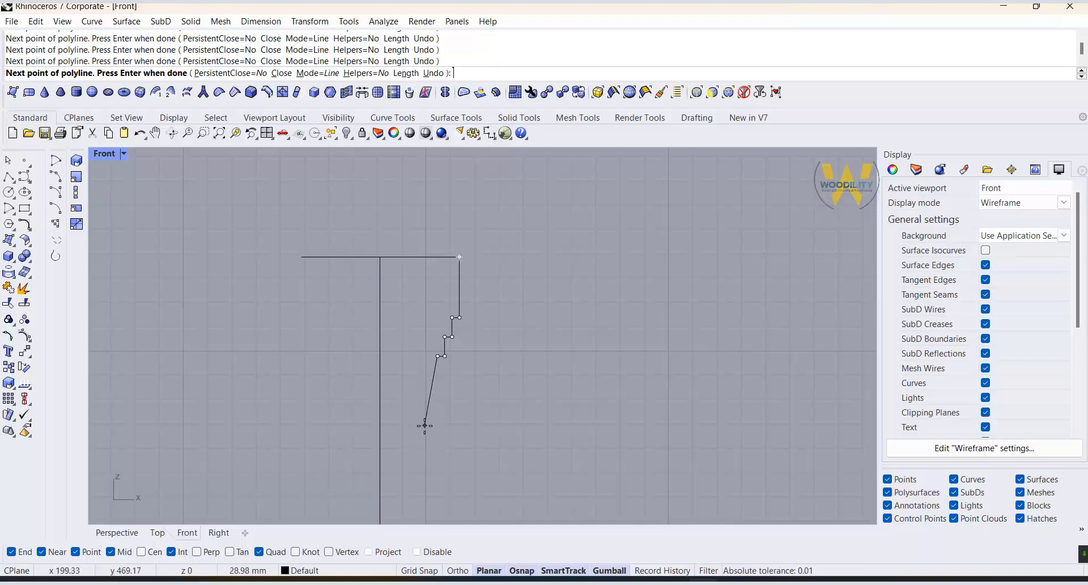
pyautogui.press('F8')
pyautogui.write('5')
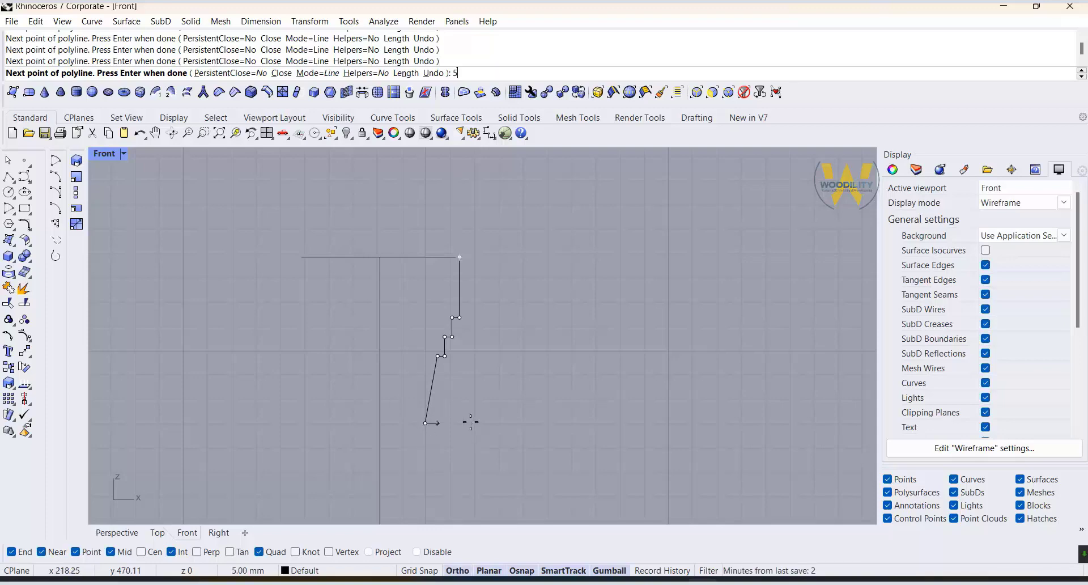
pyautogui.write('1')
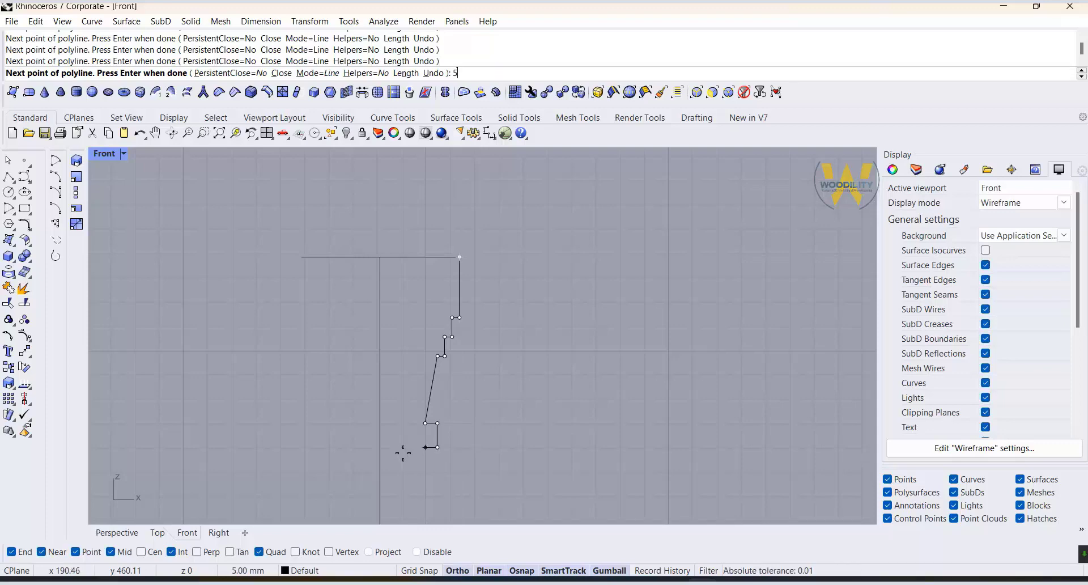
# Step: Finish the upper profile with a 5 mm inward segment and a horizontal segment ending on the vertical line
pyautogui.click(400, 446)
pyautogui.scroll(3, 394, 419)
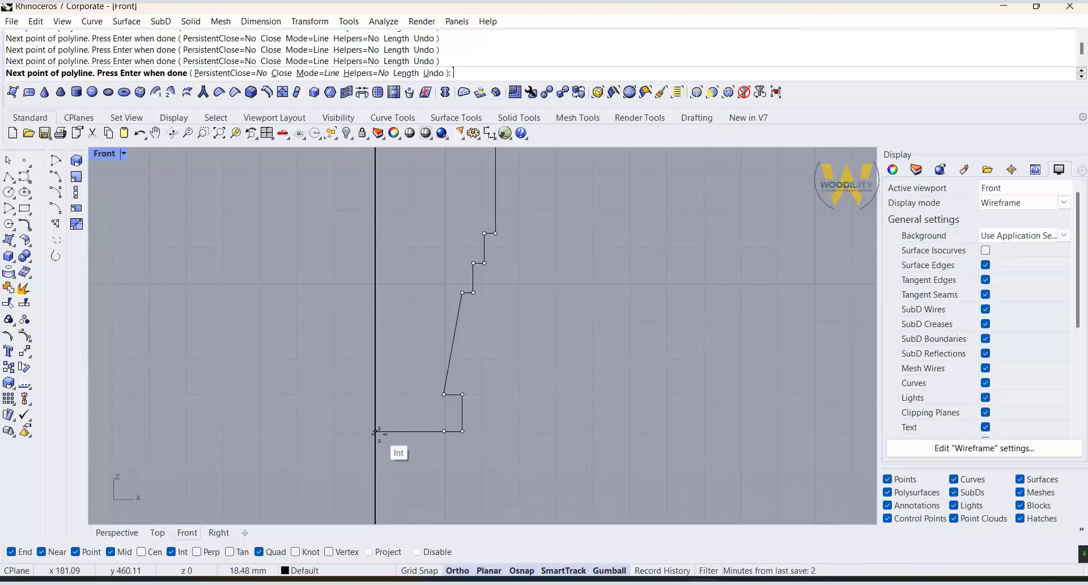
pyautogui.click(375, 431)
pyautogui.rightClick(376, 432)
# Step: Start a polyline at the vertical line's lower end, running 33 mm outward and 15 mm up
pyautogui.scroll(-12, 431, 265)
pyautogui.scroll(5, 420, 340)
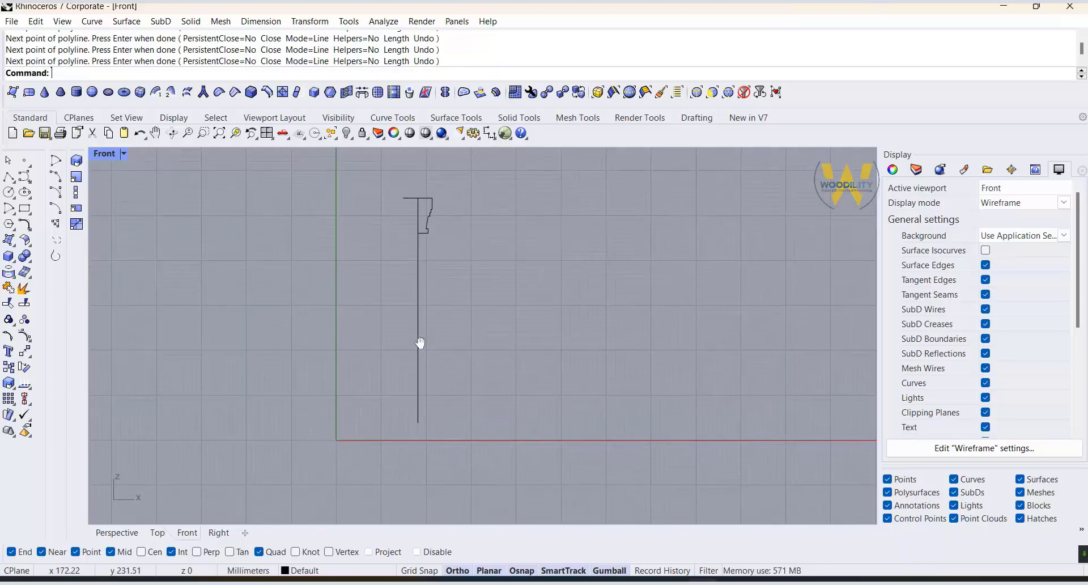
pyautogui.click(11, 182)
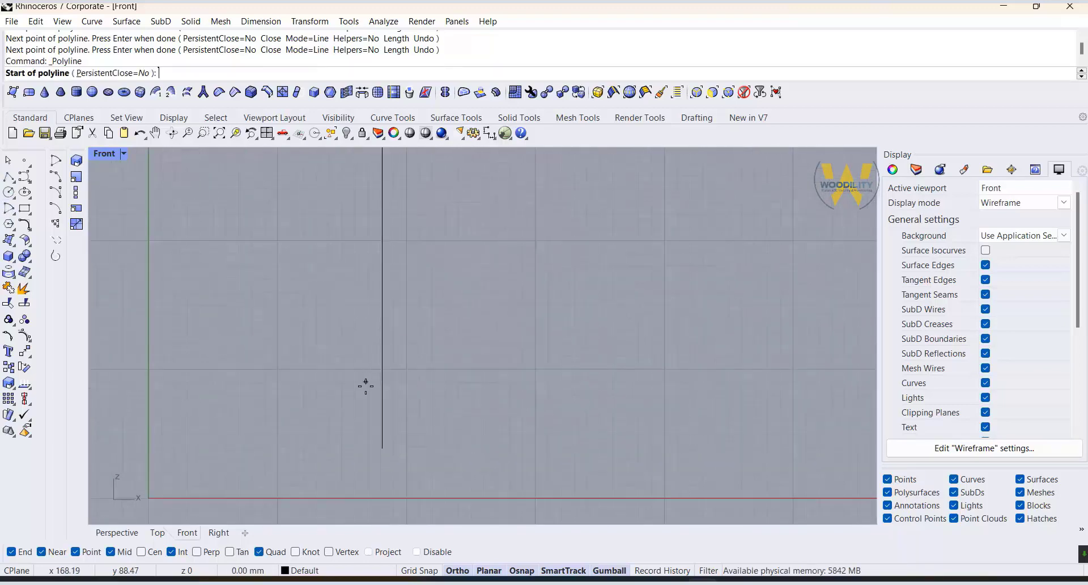
pyautogui.click(380, 449)
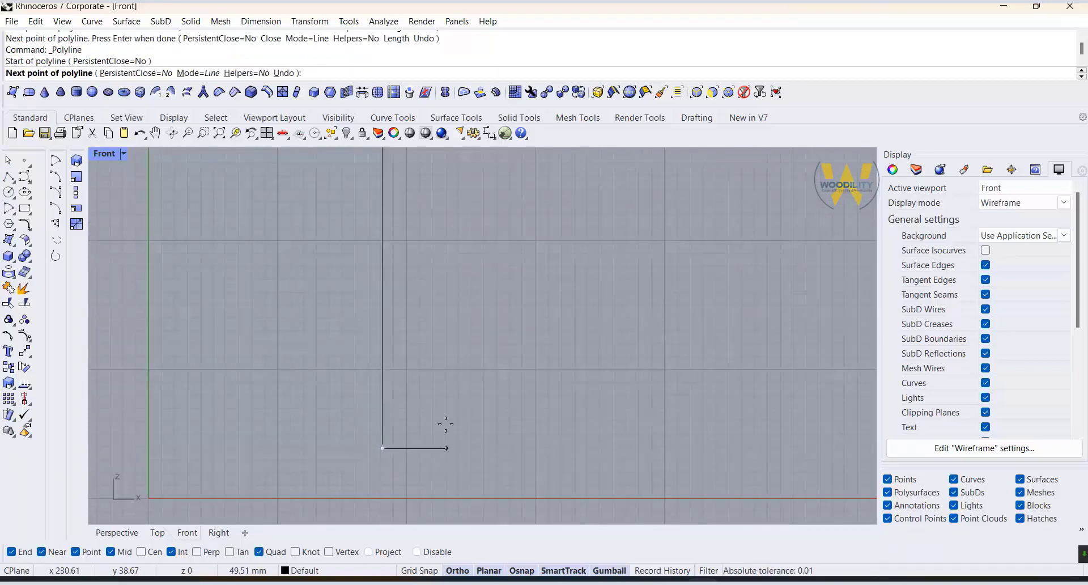
pyautogui.write('30')
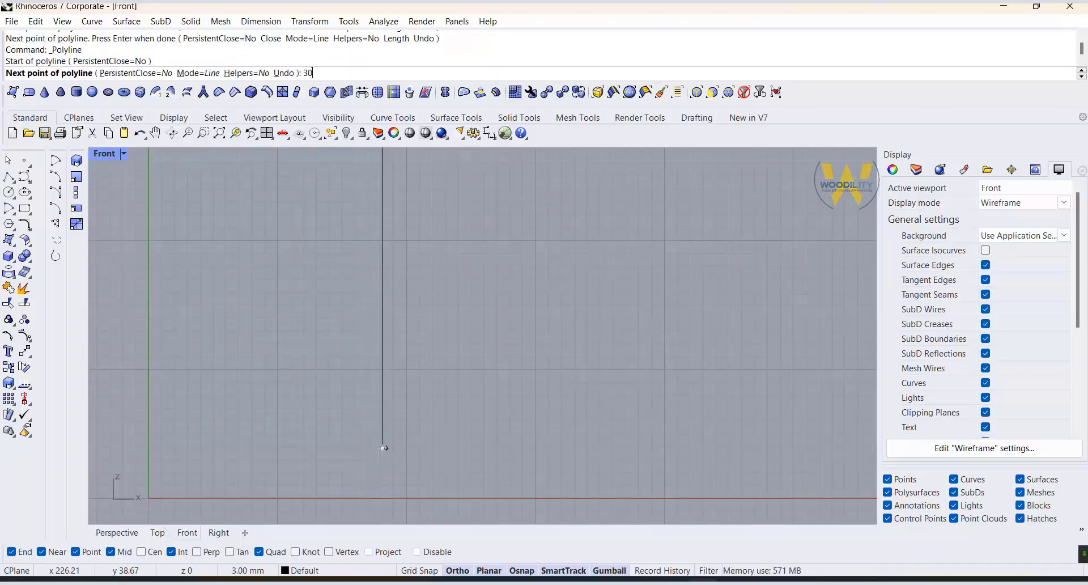
pyautogui.write('0')
pyautogui.press('Return')
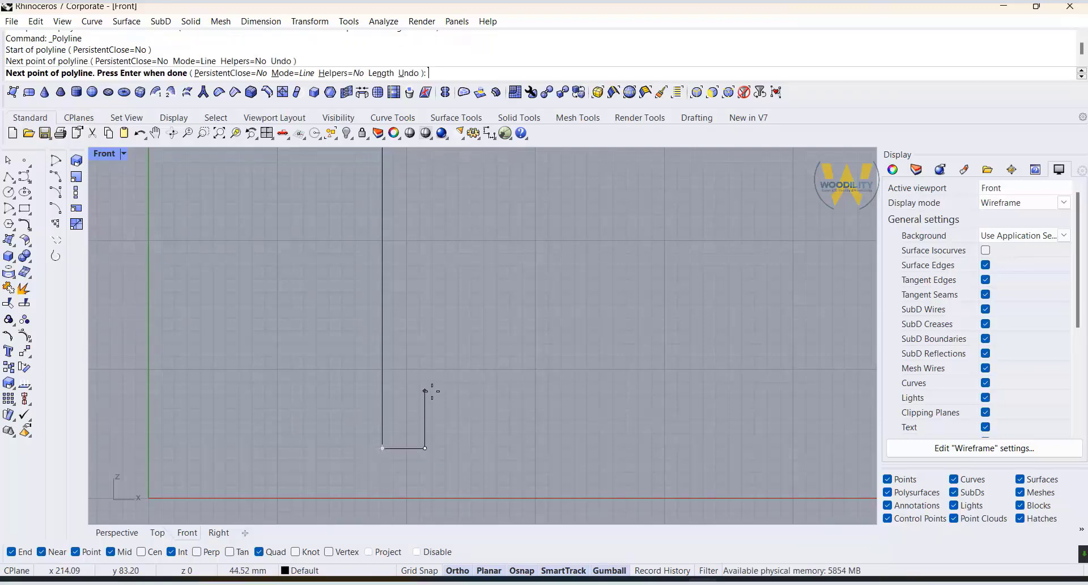
pyautogui.press('BackSpace')
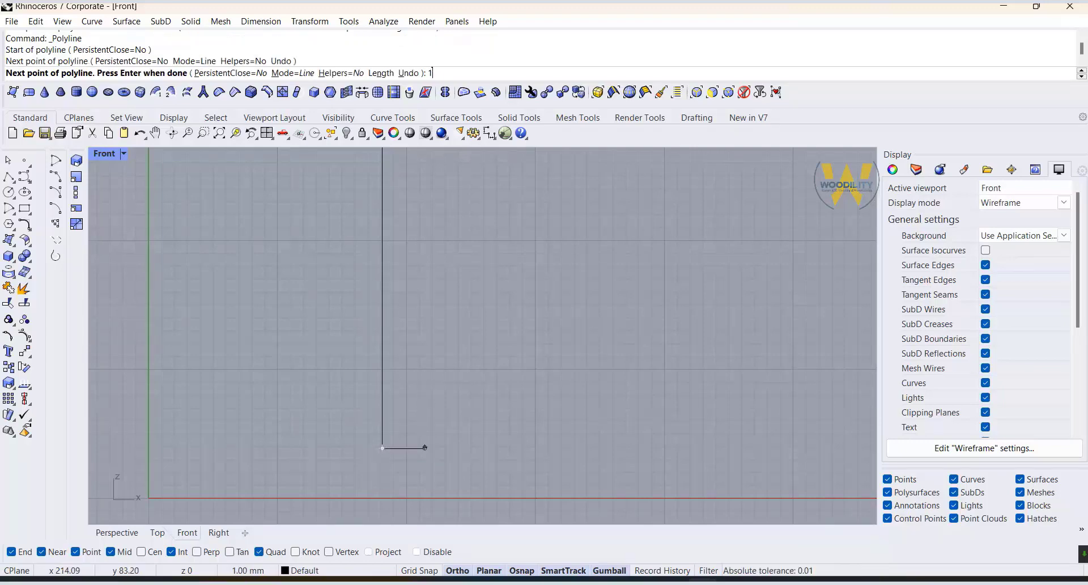
pyautogui.write('5')
pyautogui.press('Return')
# Step: Step the lower profile 5 mm inward, 8 mm up and another 5 mm inward
pyautogui.scroll(5, 406, 432)
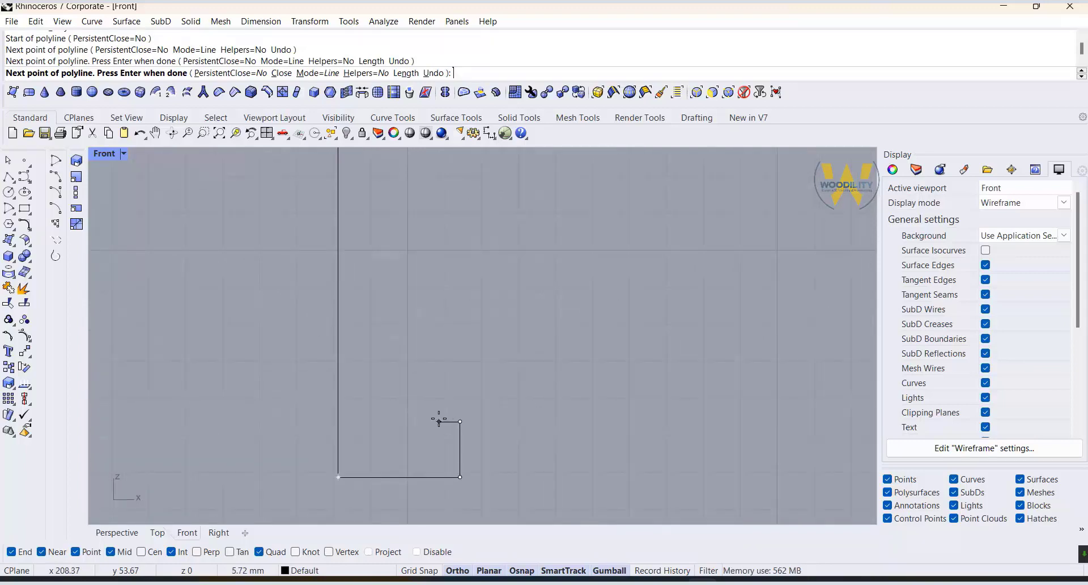
pyautogui.click(441, 420)
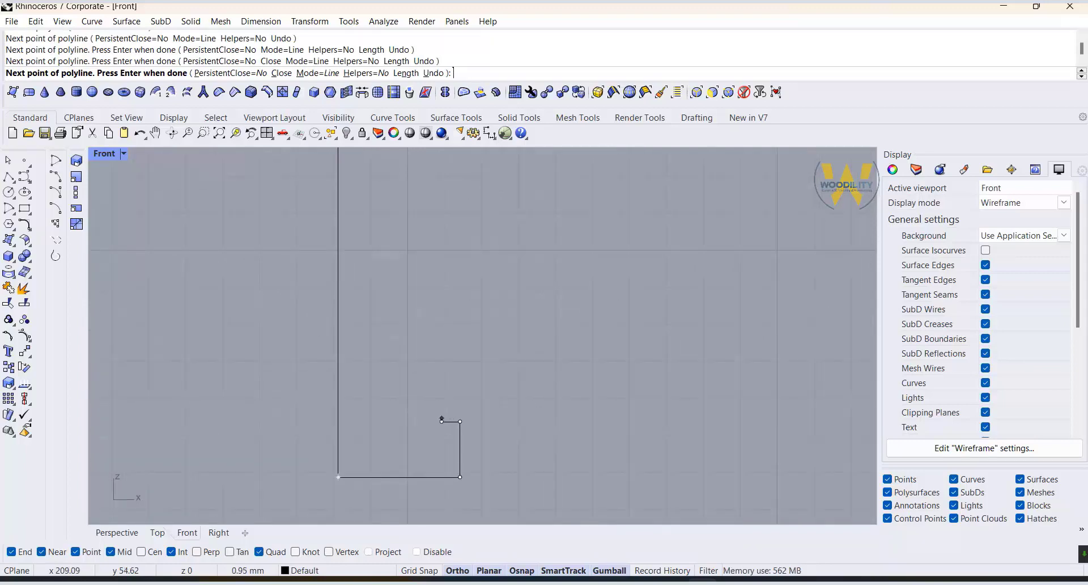
pyautogui.click(436, 367)
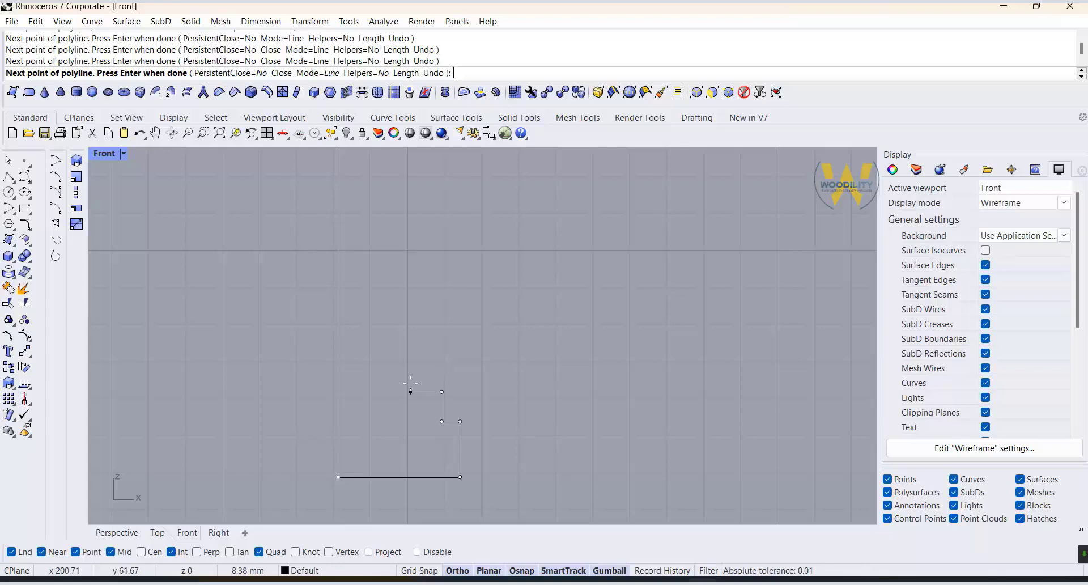
pyautogui.write('5')
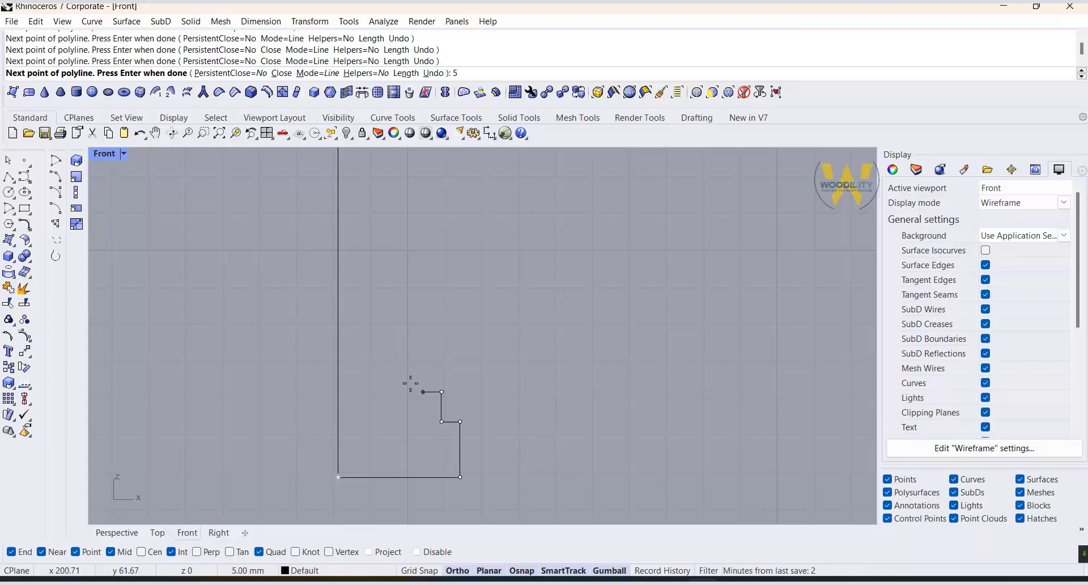
pyautogui.click(408, 380)
# Step: Extend the lower profile 10 mm up and end it horizontally on the vertical line
pyautogui.press('BackSpace')
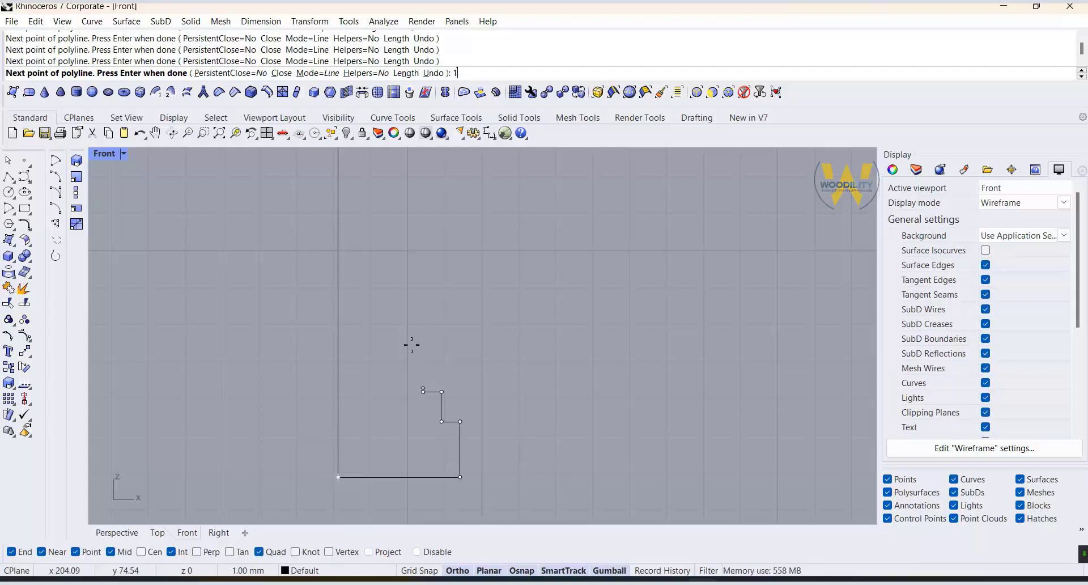
pyautogui.click(341, 356)
pyautogui.press('Return')
# Step: Fillet the outer and inner corners of the upper profile's first ledge with a radius of 1
pyautogui.scroll(-8, 603, 433)
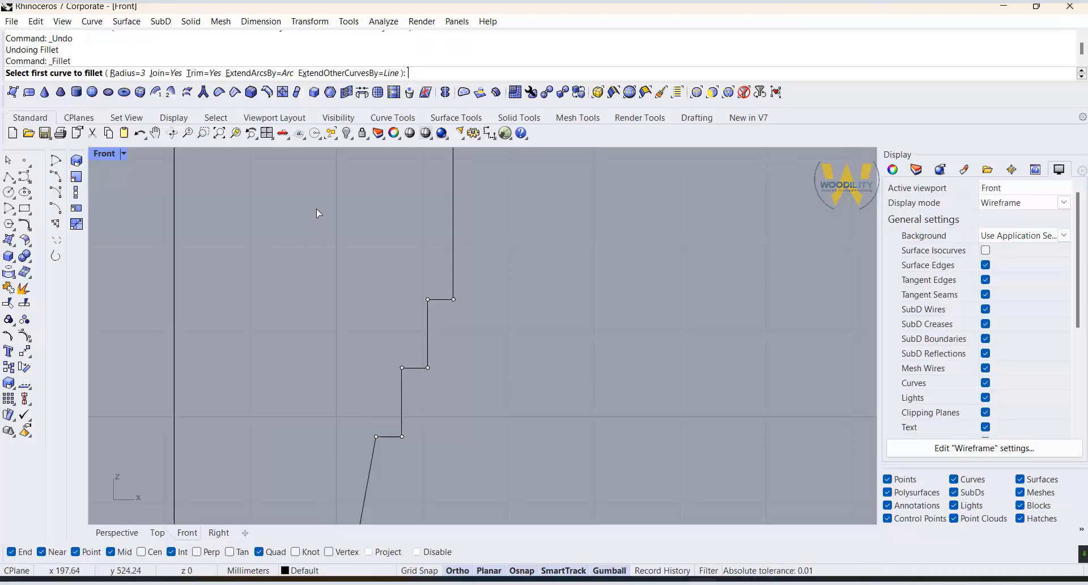
pyautogui.write('1')
pyautogui.click(456, 263)
pyautogui.click(437, 299)
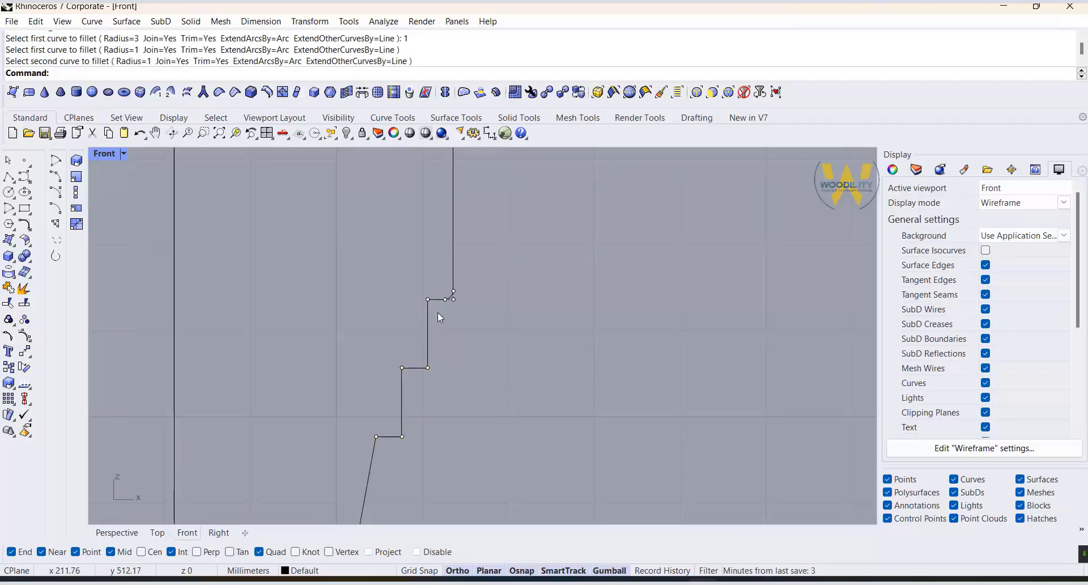
pyautogui.rightClick(437, 312)
pyautogui.scroll(4, 435, 307)
pyautogui.click(436, 296)
pyautogui.click(427, 311)
pyautogui.click(426, 319)
# Step: Fillet the outer and inner corners of the upper profile's second ledge with radius 1
pyautogui.press('Return')
pyautogui.click(423, 353)
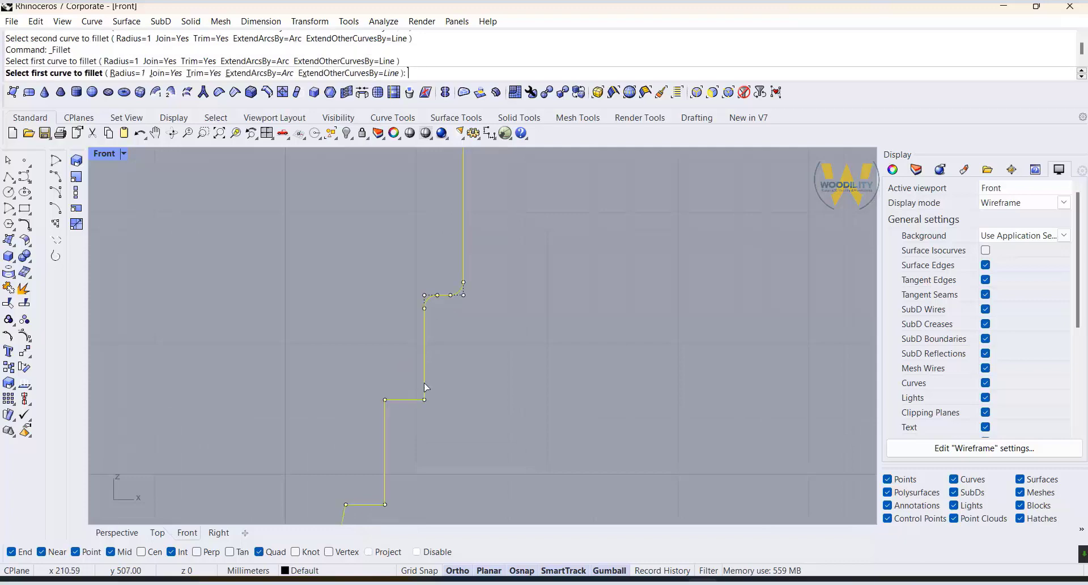
pyautogui.click(410, 400)
pyautogui.press('Return')
pyautogui.click(394, 400)
pyautogui.click(385, 439)
# Step: Fillet both corners of the third ledge, including where it meets the slanted segment, with radius 1
pyautogui.moveTo(374, 480); pyautogui.dragTo(372, 347, button='right')
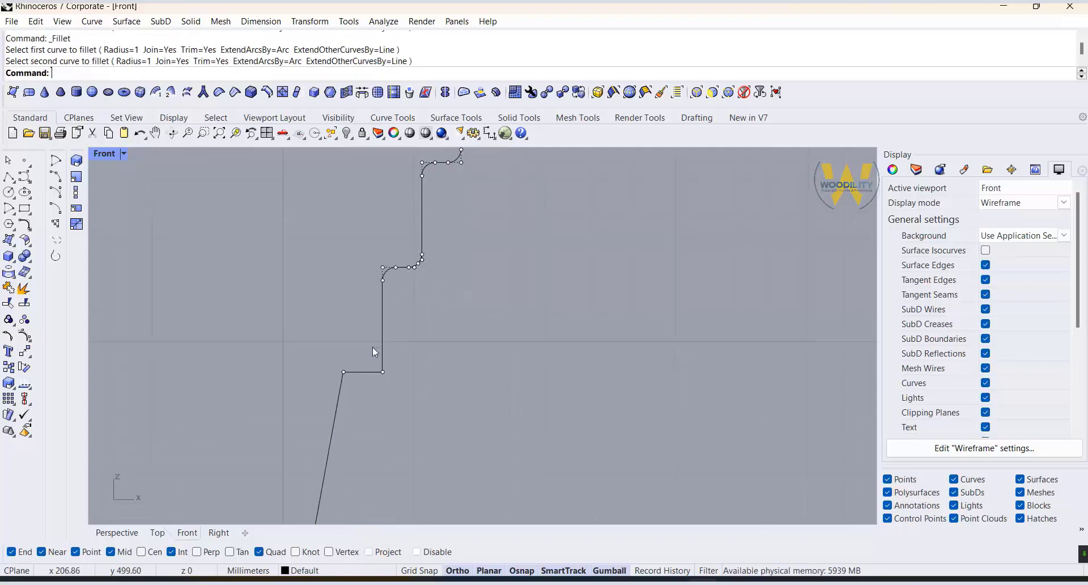
pyautogui.rightClick(372, 348)
pyautogui.click(382, 356)
pyautogui.click(365, 372)
pyautogui.rightClick(357, 387)
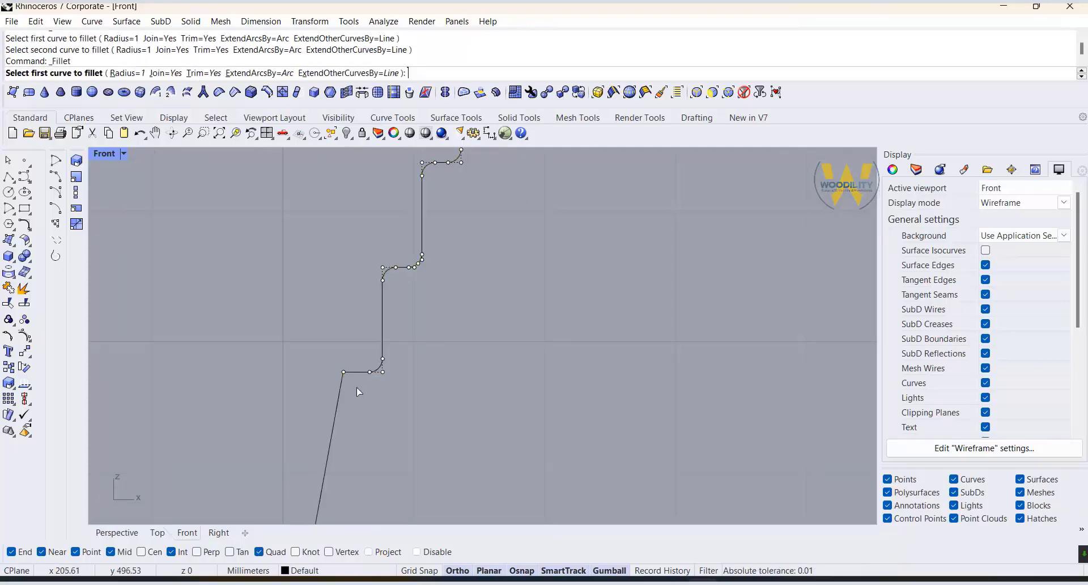
pyautogui.click(350, 372)
pyautogui.click(339, 391)
# Step: Fillet the corner between the slanted segment's lower end and the lip below it with radius 1
pyautogui.moveTo(368, 468); pyautogui.dragTo(427, 135, button='right')
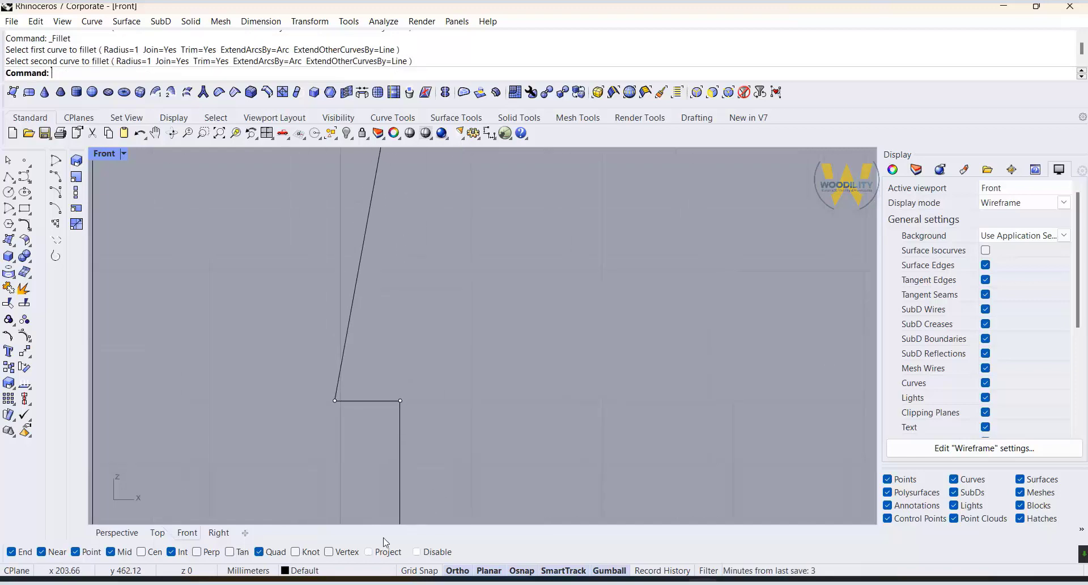
pyautogui.scroll(2, 388, 483)
pyautogui.rightClick(391, 483)
pyautogui.write('1')
pyautogui.press('Return')
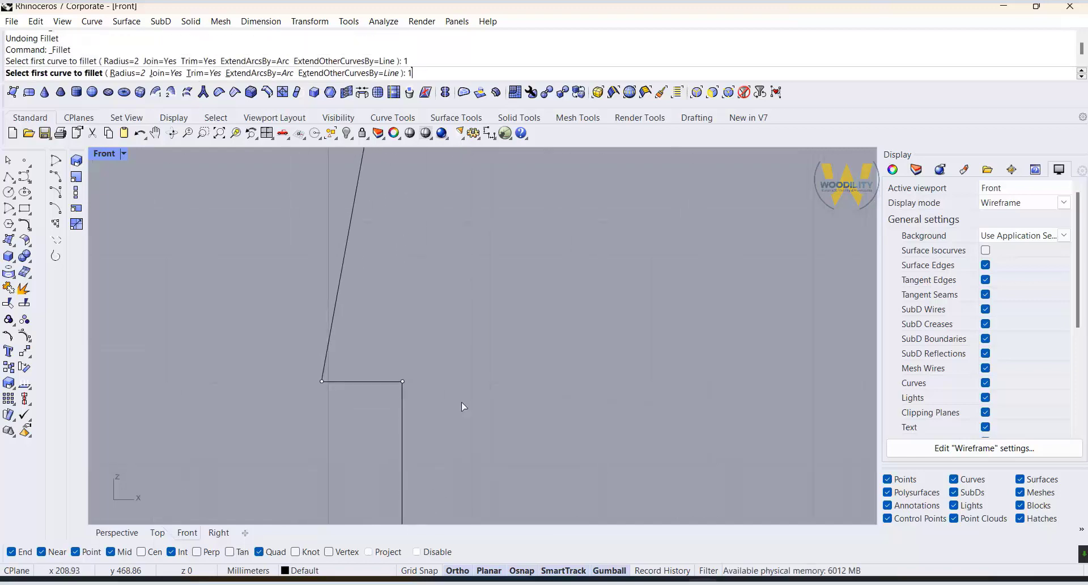
pyautogui.press('Return')
pyautogui.click(332, 366)
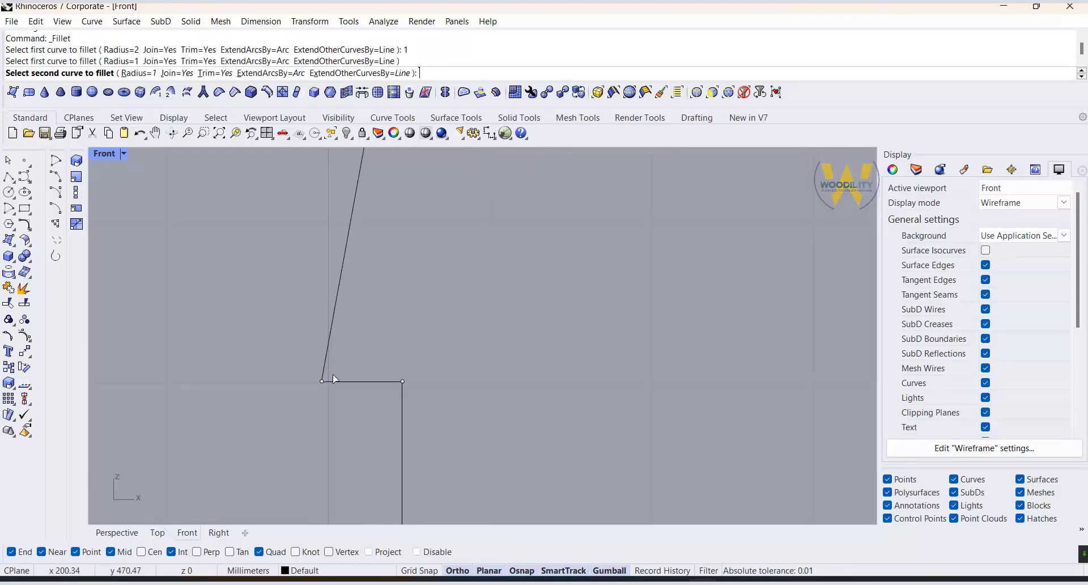
pyautogui.click(340, 382)
# Step: Fillet the upper and lower outer corners of the upper profile's bottom lip with radius 2.5
pyautogui.press('Return')
pyautogui.write('2.5')
pyautogui.press('Return')
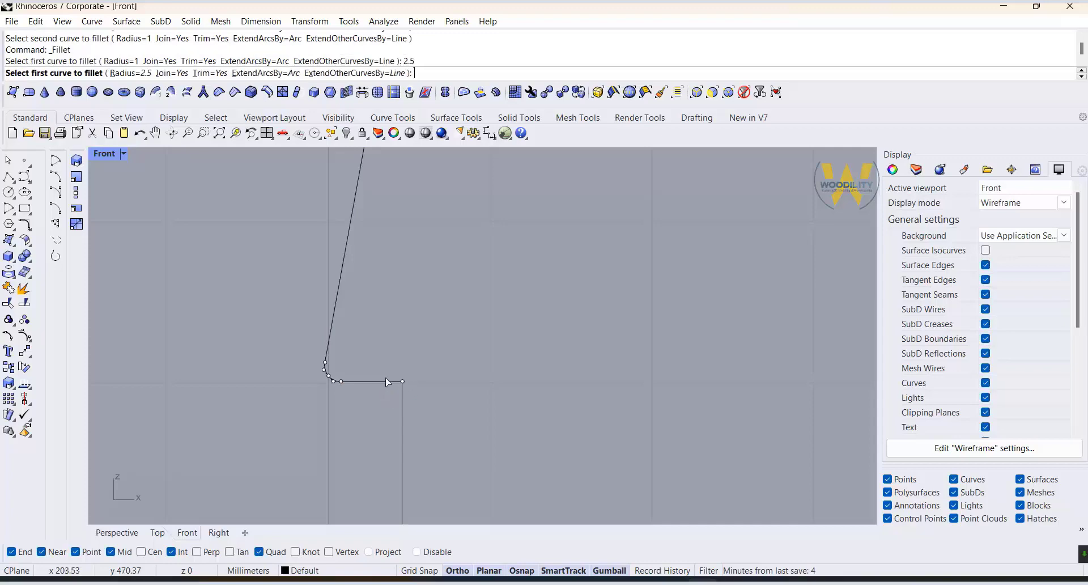
pyautogui.click(389, 381)
pyautogui.click(404, 408)
pyautogui.moveTo(430, 470); pyautogui.dragTo(458, 304, button='right')
pyautogui.scroll(-2, 461, 309)
pyautogui.press('Return')
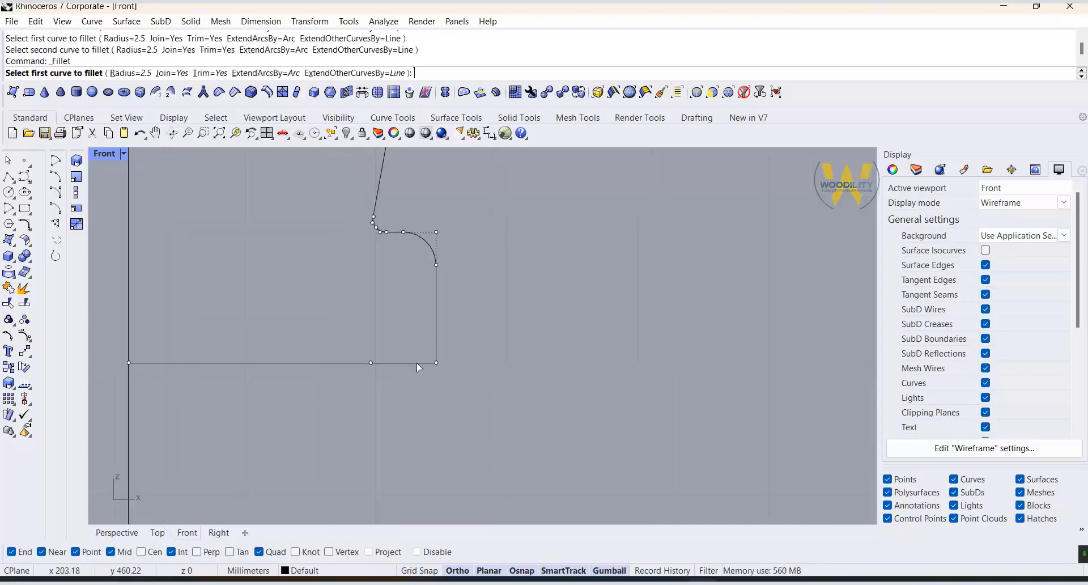
pyautogui.click(418, 363)
pyautogui.click(436, 346)
# Step: Try to fillet the topmost outer corner of the lower profile with radius 1
pyautogui.scroll(-4, 409, 375)
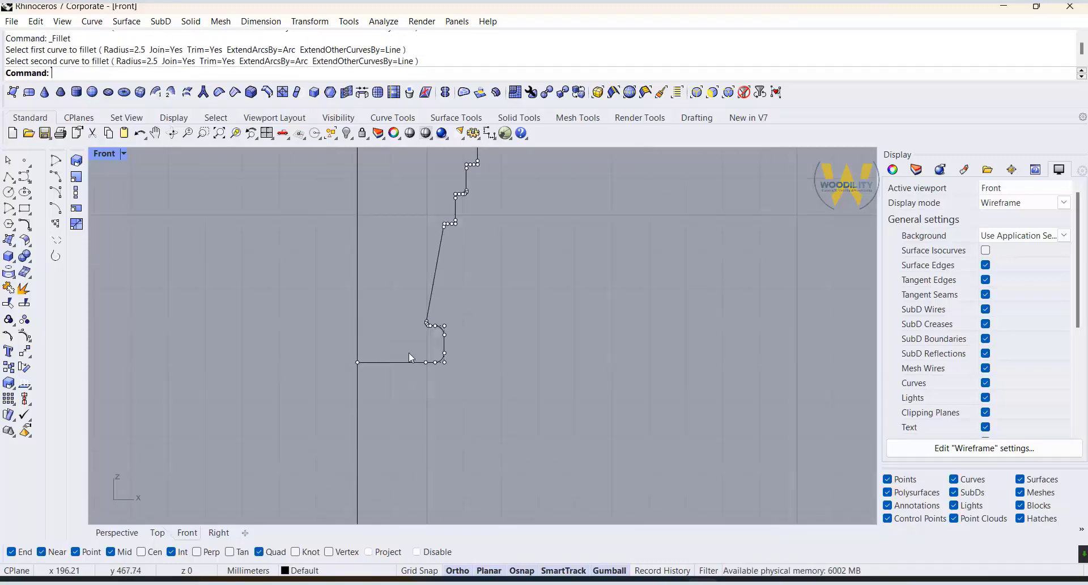
pyautogui.scroll(-4, 409, 352)
pyautogui.moveTo(432, 421); pyautogui.dragTo(460, 231, button='right')
pyautogui.scroll(-12, 461, 225)
pyautogui.scroll(8, 470, 479)
pyautogui.moveTo(470, 465); pyautogui.dragTo(467, 417, button='right')
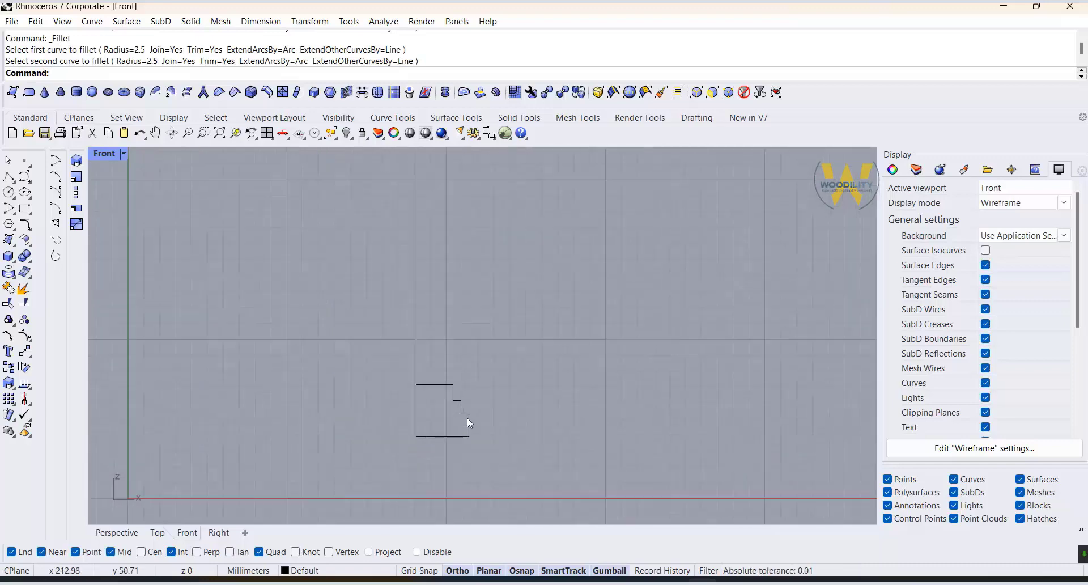
pyautogui.scroll(6, 464, 407)
pyautogui.press('Return')
pyautogui.write('0')
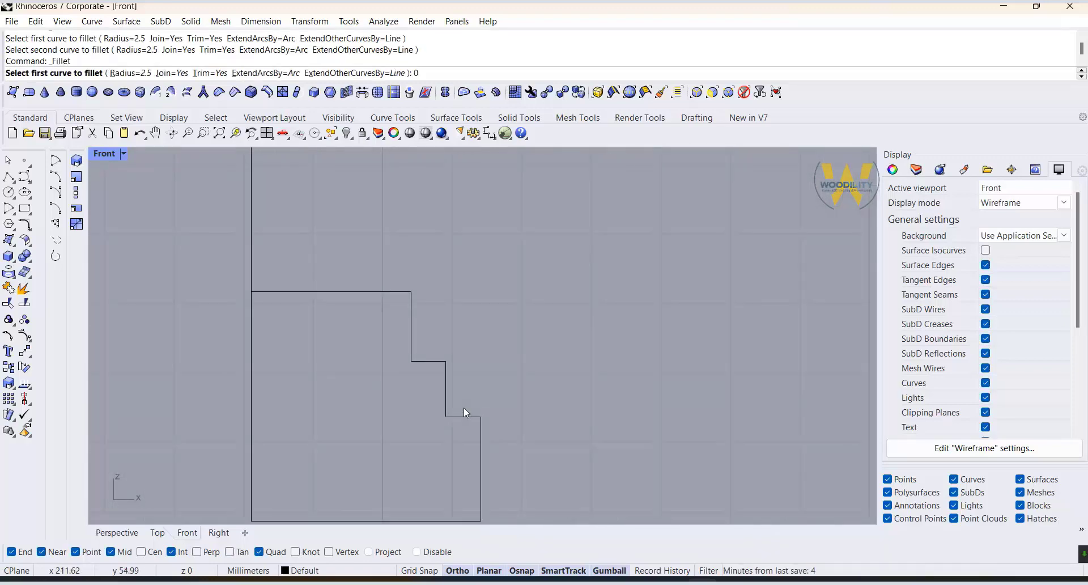
pyautogui.write('1')
pyautogui.press('Return')
pyautogui.click(398, 292)
pyautogui.click(412, 319)
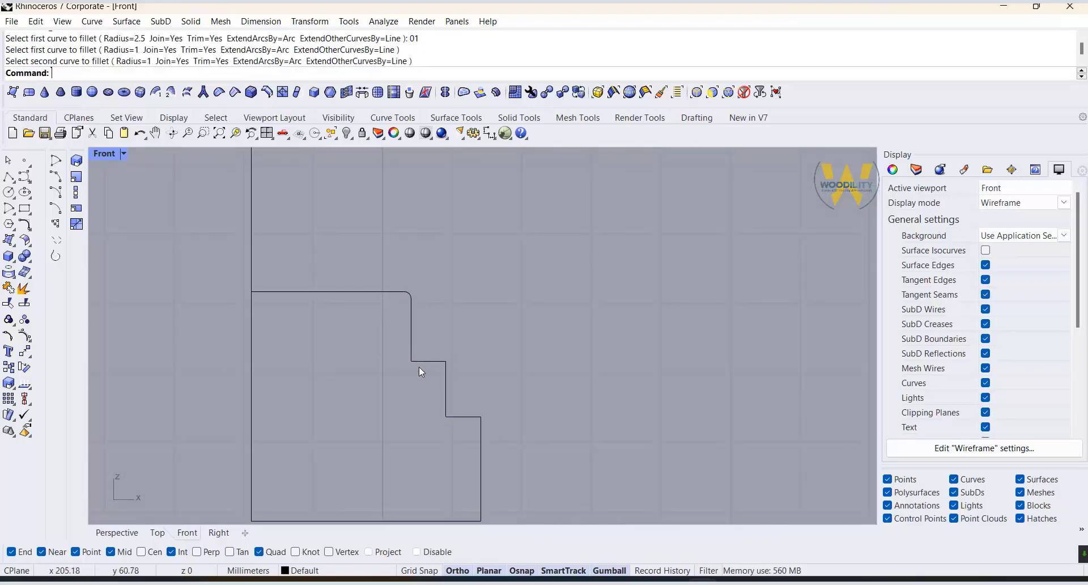
# Step: Undo the radius 1 fillet and fillet the lower profile's topmost outer corner with radius 2
pyautogui.press('Return')
pyautogui.write('2')
pyautogui.press('Return')
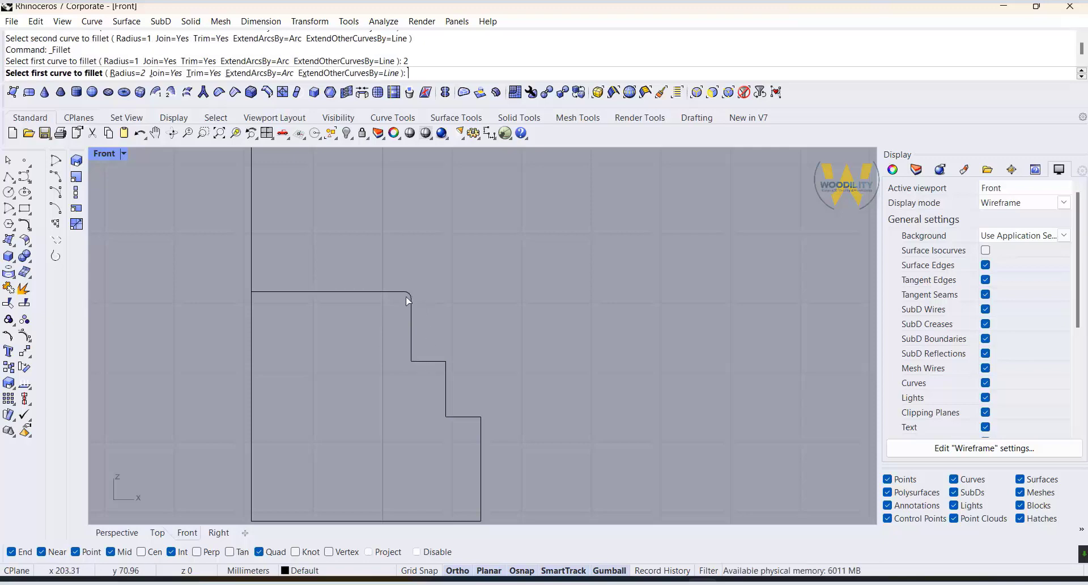
pyautogui.press('Escape')
pyautogui.click(139, 132)
pyautogui.press('Return')
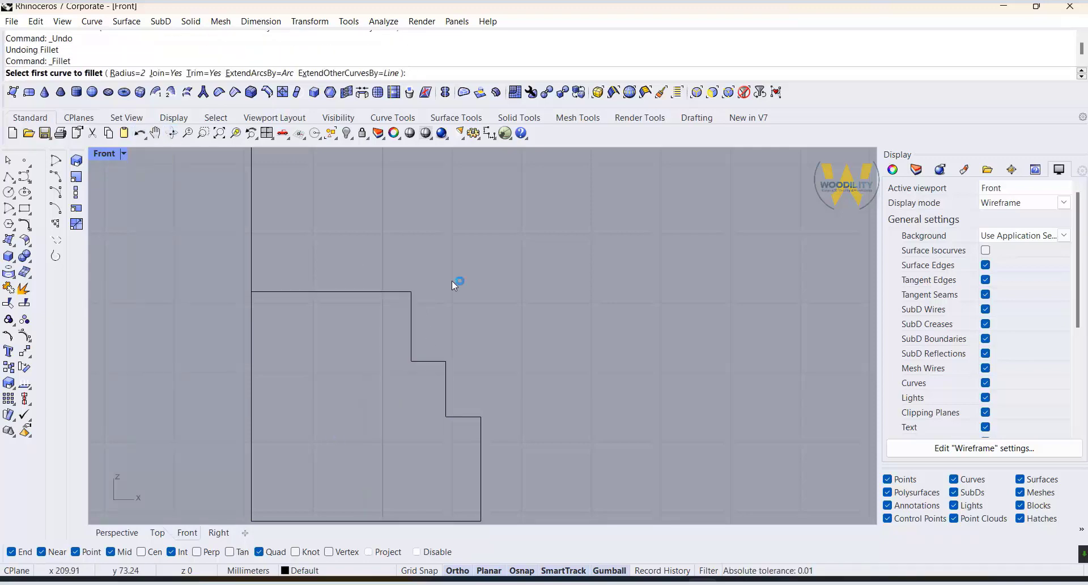
pyautogui.click(401, 292)
pyautogui.click(412, 321)
# Step: Fillet the outer corner and the adjoining inner corners of the lower profile's middle step with radius 2
pyautogui.press('Return')
pyautogui.click(425, 361)
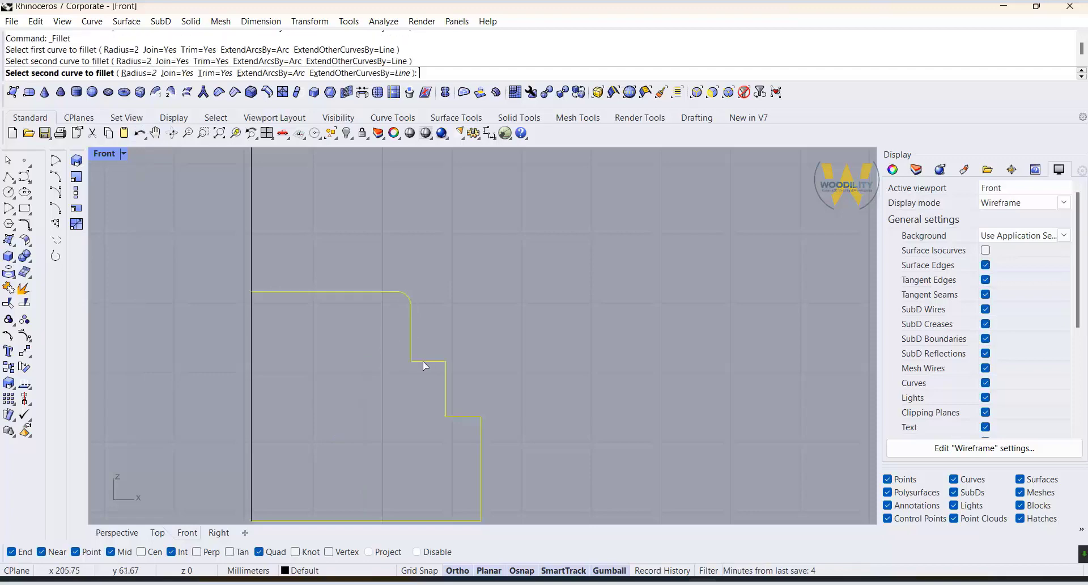
pyautogui.click(446, 385)
pyautogui.press('Return')
pyautogui.click(446, 403)
pyautogui.click(458, 417)
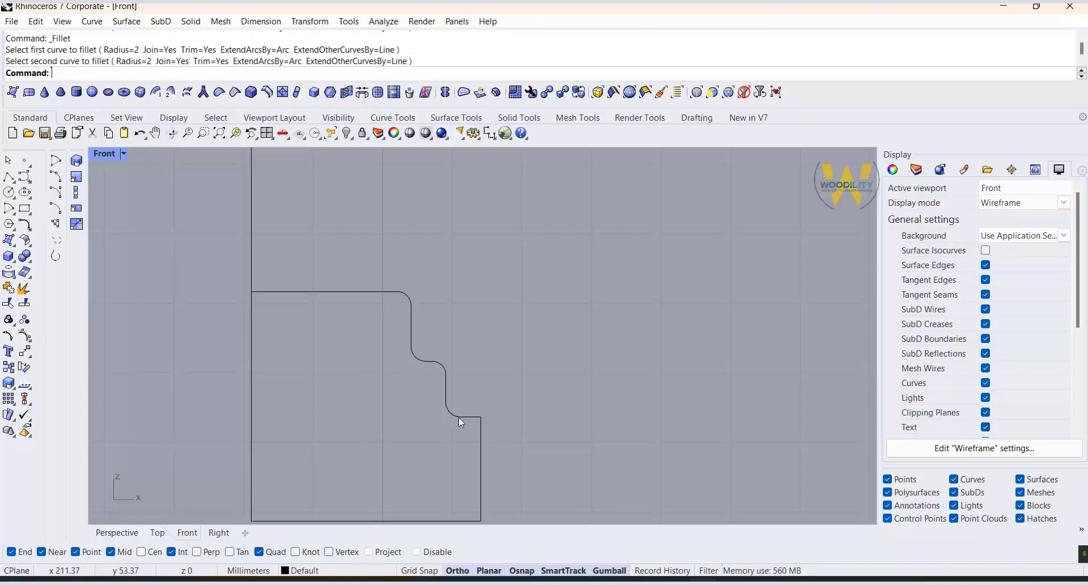
# Step: Fillet the upper and lower outer corners of the lower profile's base block with radius 2
pyautogui.press('Return')
pyautogui.click(469, 417)
pyautogui.click(481, 433)
pyautogui.moveTo(493, 466); pyautogui.dragTo(493, 413, button='right')
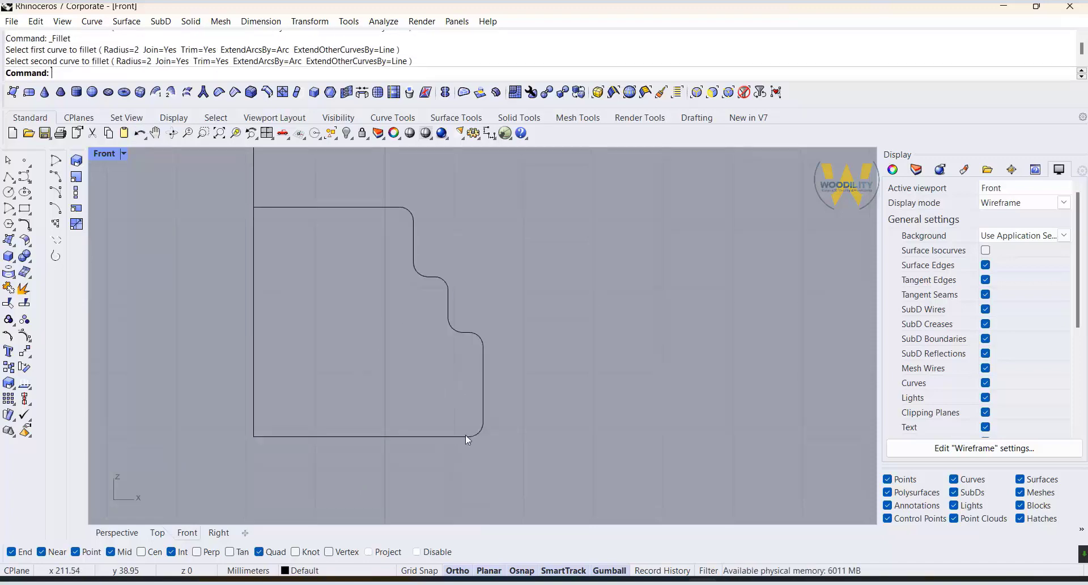
pyautogui.scroll(-10, 418, 452)
pyautogui.scroll(10, 417, 345)
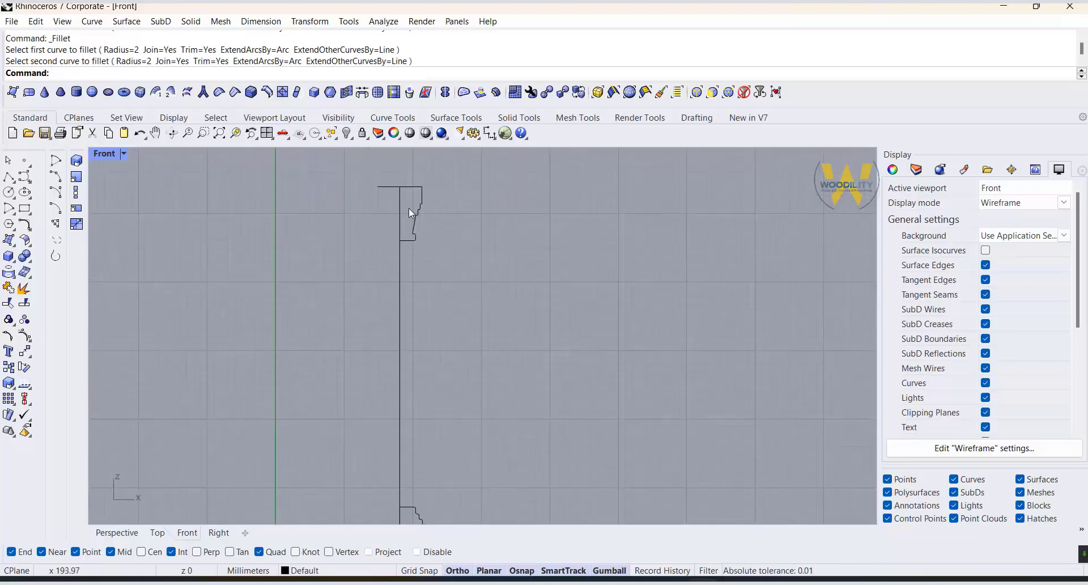
pyautogui.click(424, 221)
pyautogui.scroll(4, 373, 191)
pyautogui.press('Escape')
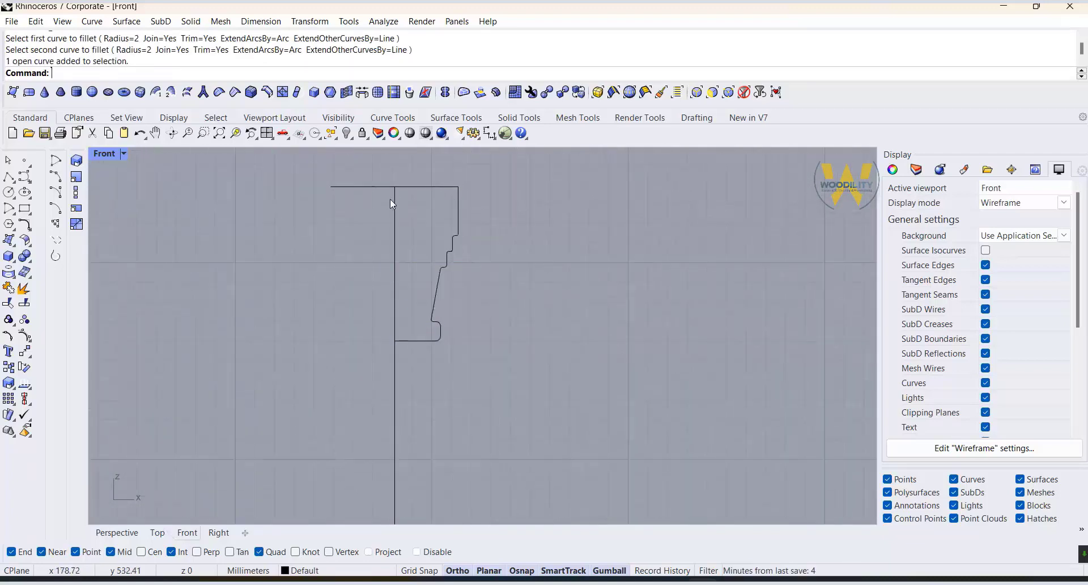
pyautogui.write('فقه')
pyautogui.press('Return')
pyautogui.click(395, 197)
pyautogui.click(369, 188)
pyautogui.press('Escape')
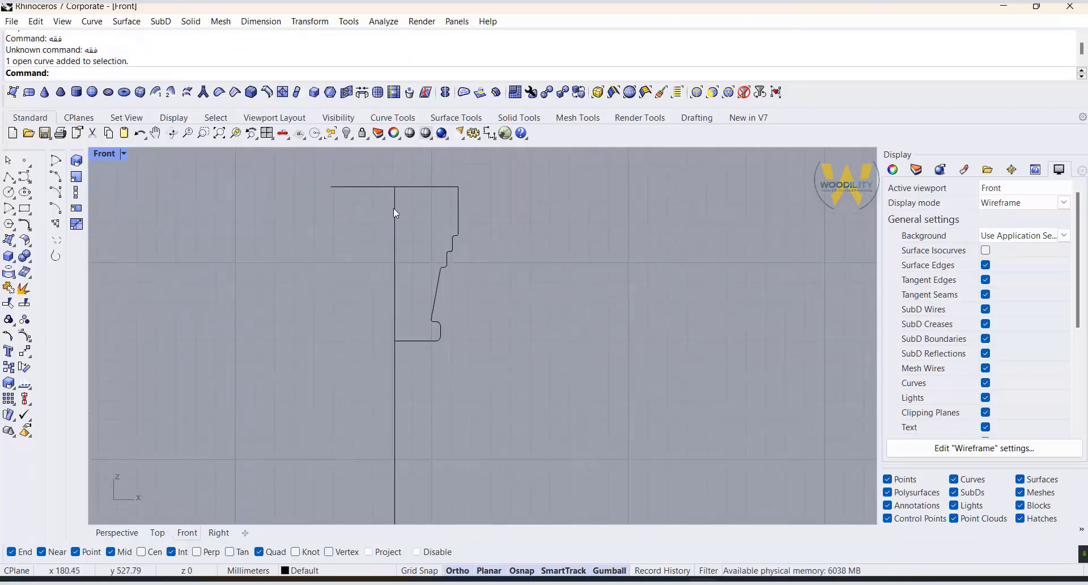
# Step: Trim the upper profile's overhanging top line back to the vertical line and join the profile's curves
pyautogui.click(395, 209)
pyautogui.click(8, 303)
pyautogui.click(328, 187)
pyautogui.press('Return')
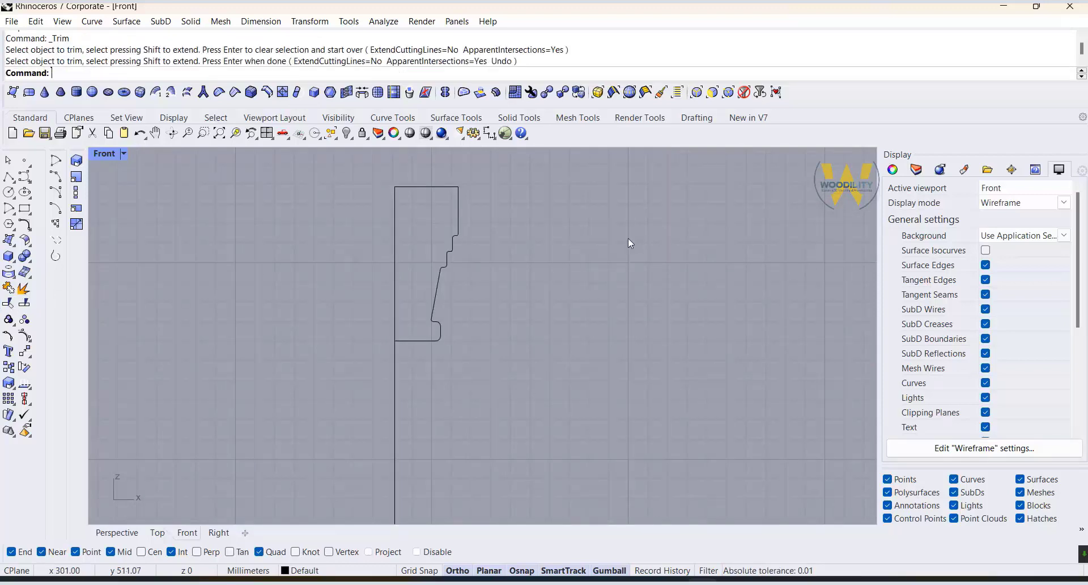
pyautogui.moveTo(497, 221); pyautogui.dragTo(425, 385)
pyautogui.click(8, 274)
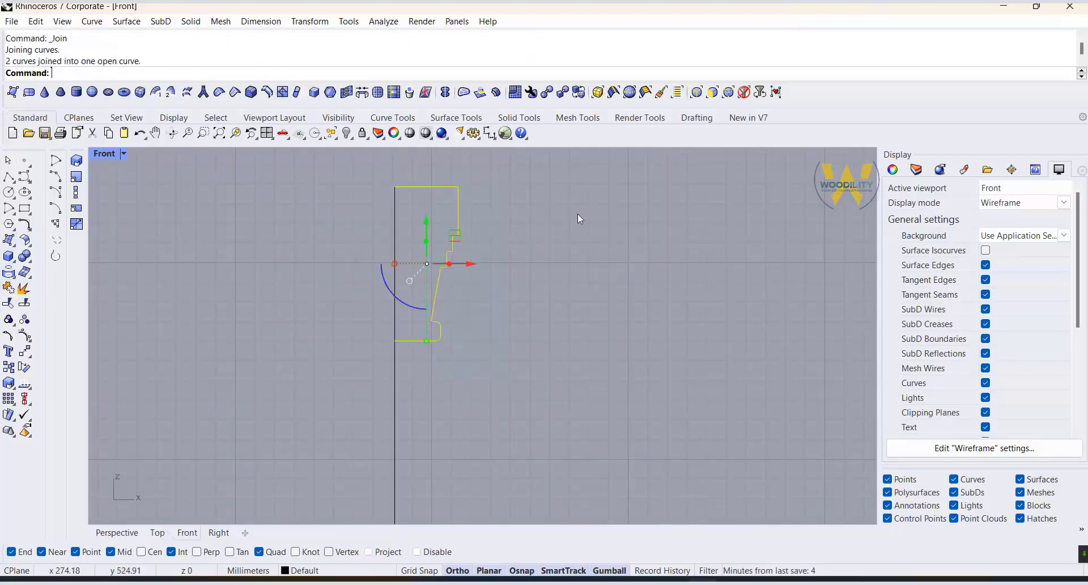
# Step: Restore the four-viewport layout, orbit the Perspective view to show the whole model and set its display mode to Shaded
pyautogui.doubleClick(104, 154)
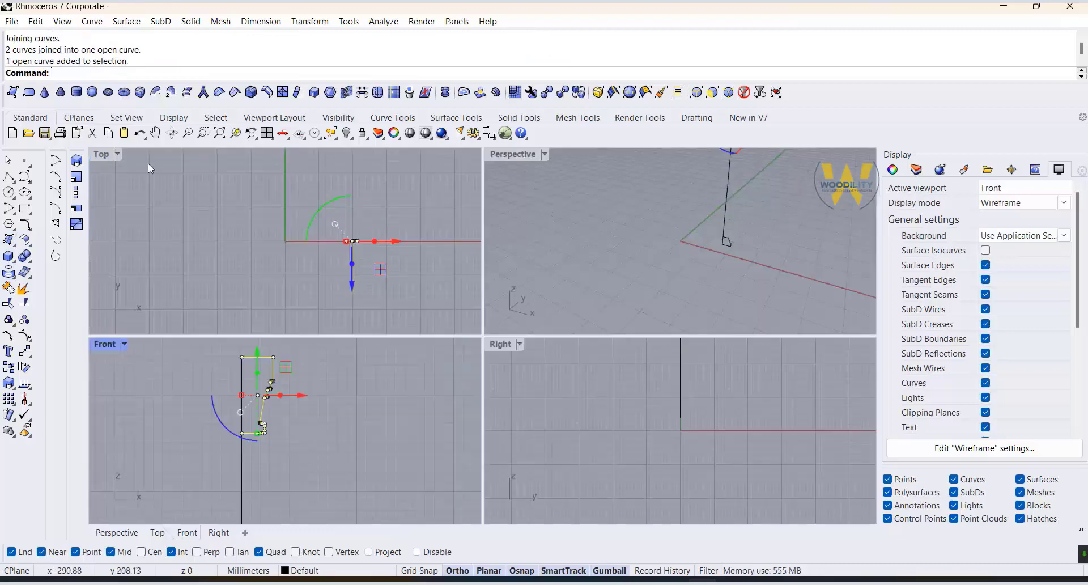
pyautogui.moveTo(641, 266); pyautogui.dragTo(694, 165, button='right')
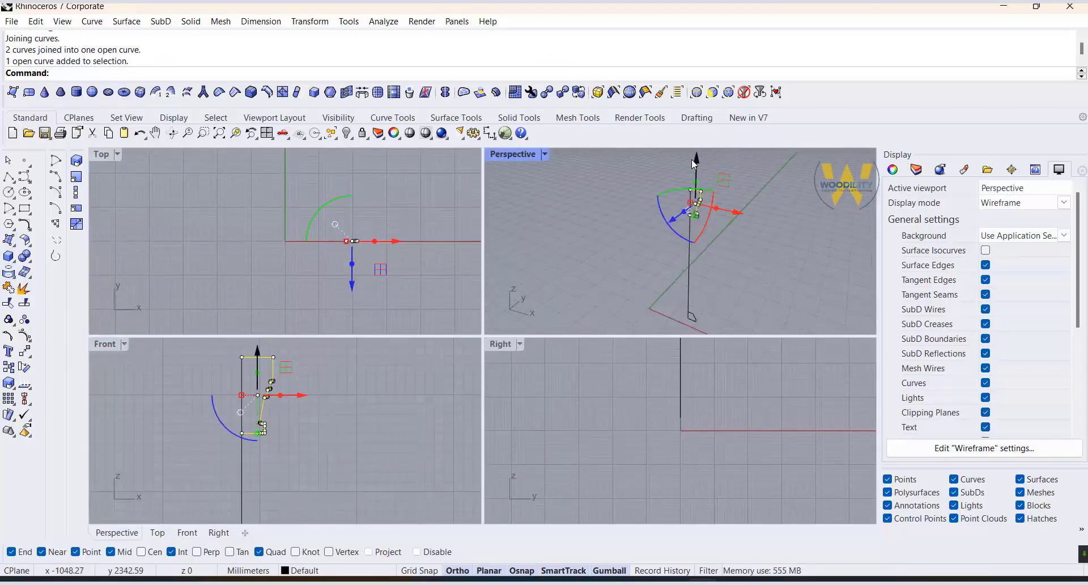
pyautogui.click(226, 436)
pyautogui.click(544, 154)
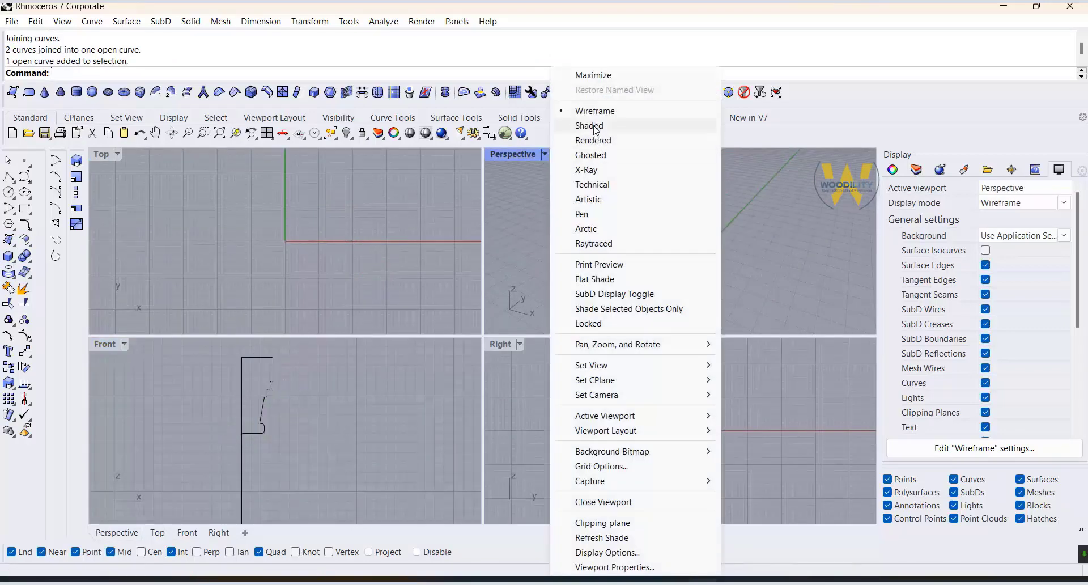
pyautogui.click(589, 125)
# Step: Fillet the upper profile's top outer corner in the Front view with radius 2
pyautogui.click(272, 367)
pyautogui.scroll(11, 271, 361)
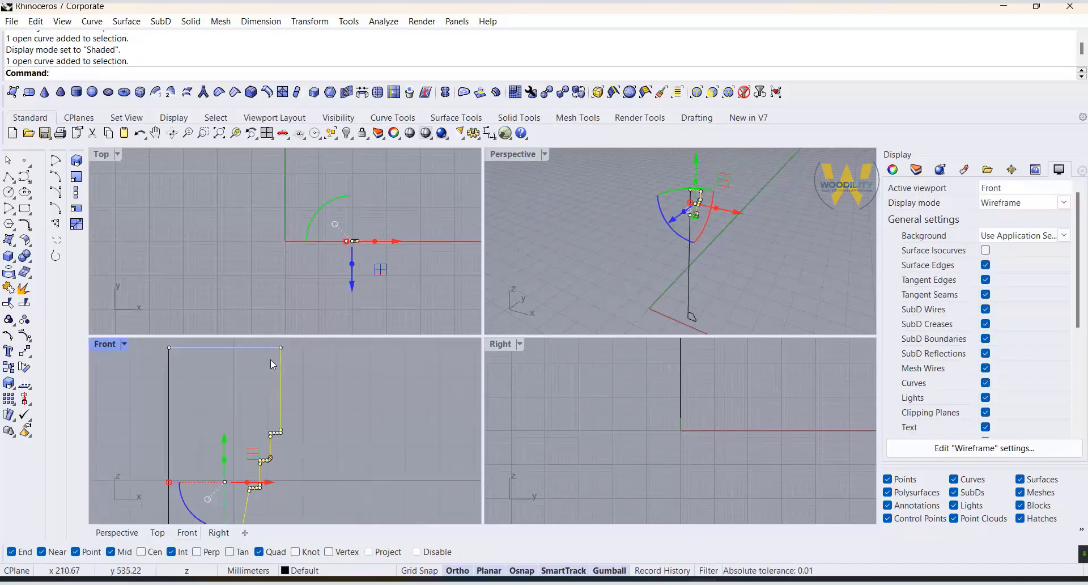
pyautogui.scroll(6, 283, 332)
pyautogui.scroll(6, 268, 365)
pyautogui.moveTo(268, 364); pyautogui.dragTo(273, 419, button='right')
pyautogui.scroll(4, 273, 420)
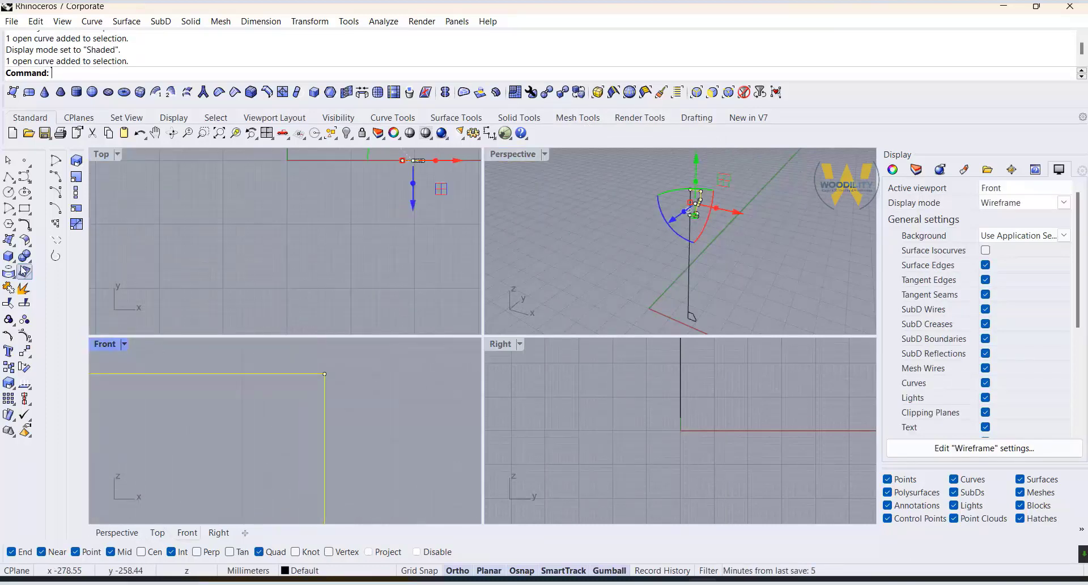
pyautogui.click(25, 225)
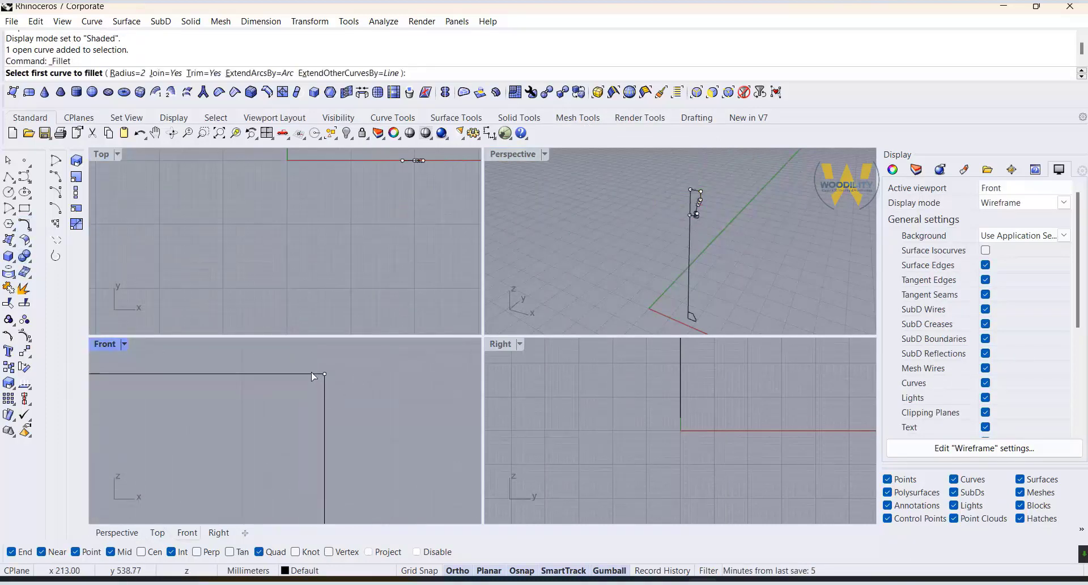
pyautogui.click(312, 375)
pyautogui.click(325, 396)
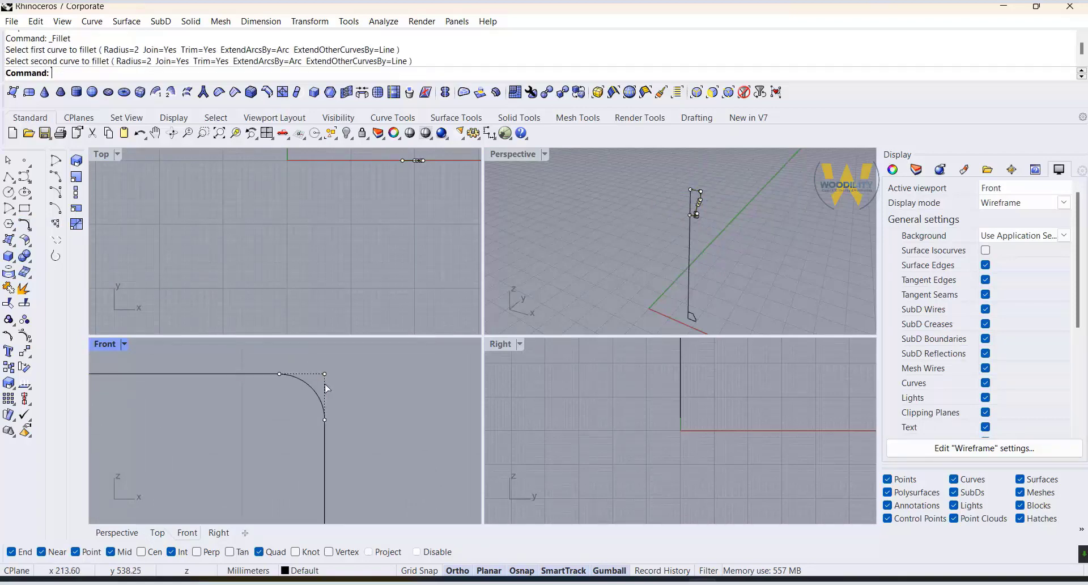
pyautogui.scroll(-3, 332, 368)
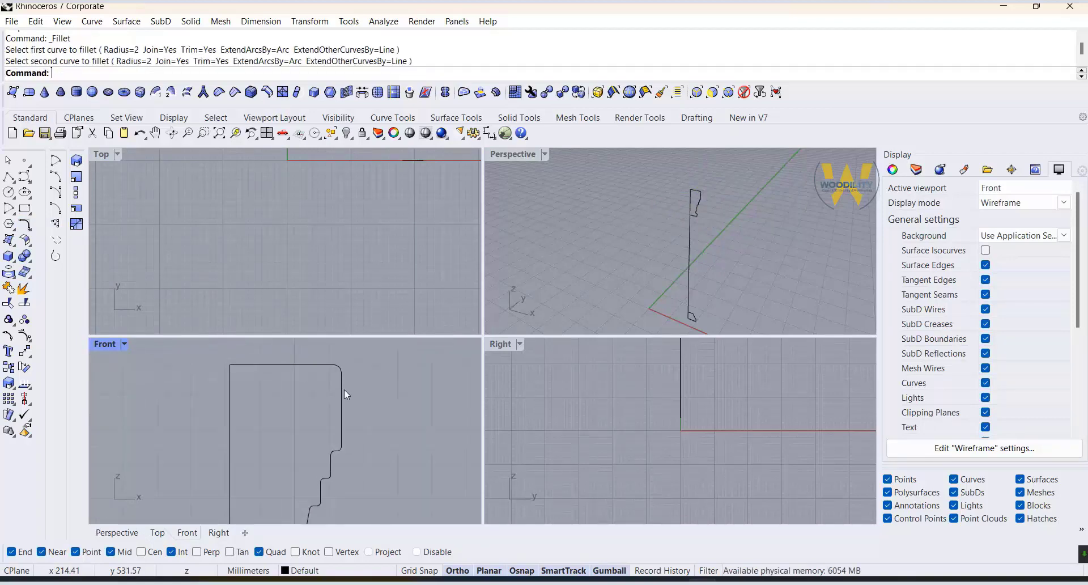
# Step: Revolve the upper profile 360 degrees around the vertical line
pyautogui.click(344, 390)
pyautogui.scroll(-4, 366, 355)
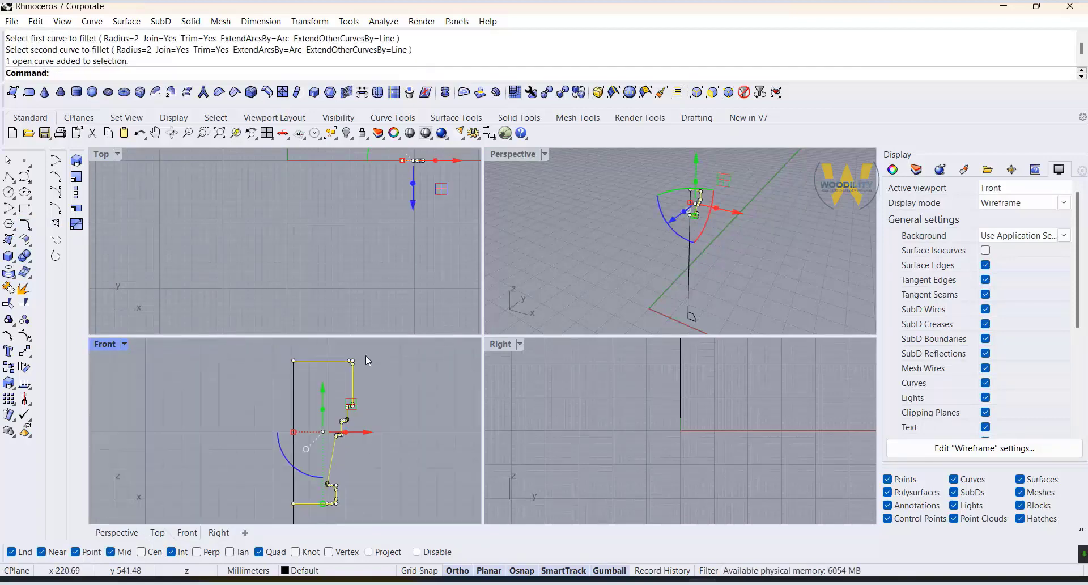
pyautogui.click(11, 242)
pyautogui.click(105, 280)
pyautogui.click(307, 359)
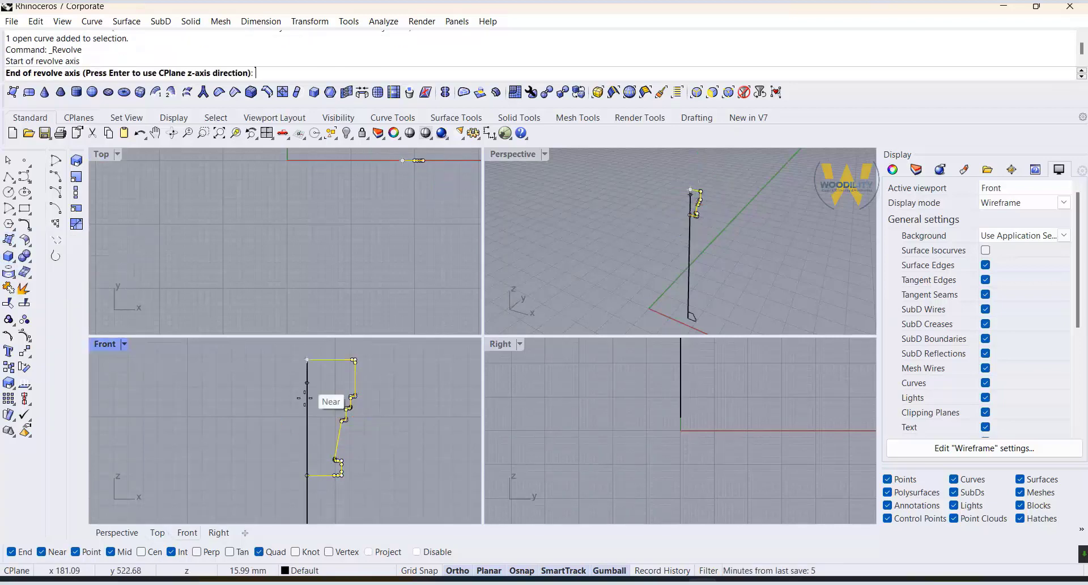
pyautogui.click(296, 478)
pyautogui.press('Return')
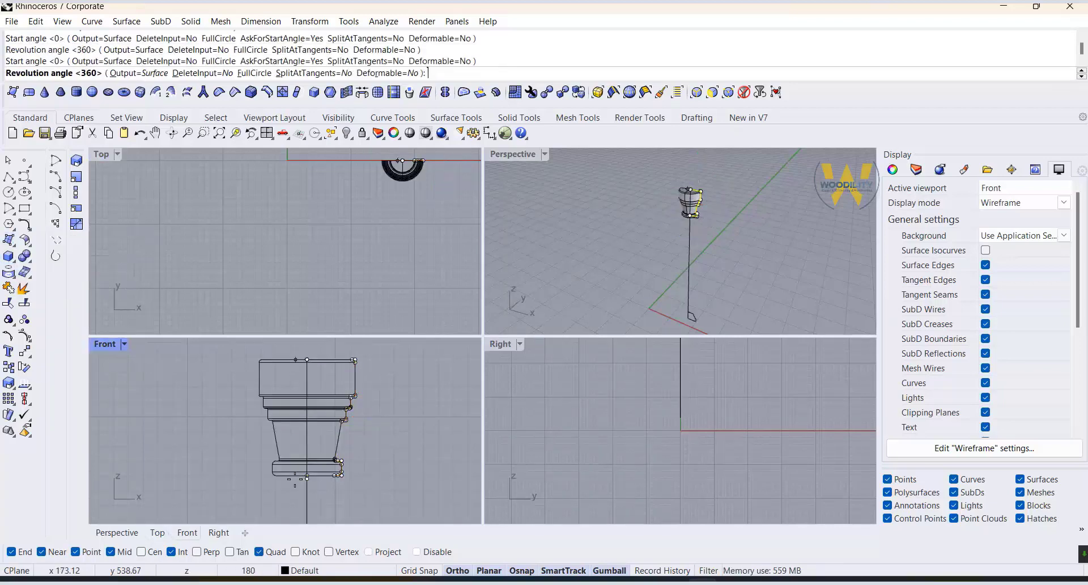
pyautogui.press('Return')
pyautogui.click(594, 243)
# Step: Revolve the lower profile 360 degrees around the vertical line to form the base
pyautogui.scroll(-3, 424, 360)
pyautogui.scroll(-12, 423, 359)
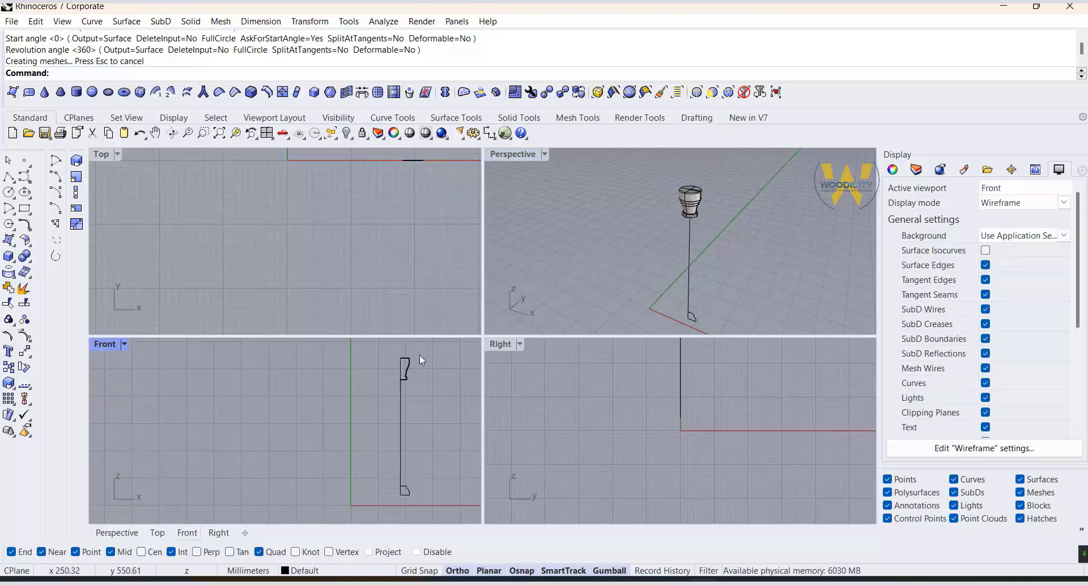
pyautogui.scroll(6, 407, 427)
pyautogui.click(415, 502)
pyautogui.rightClick(386, 503)
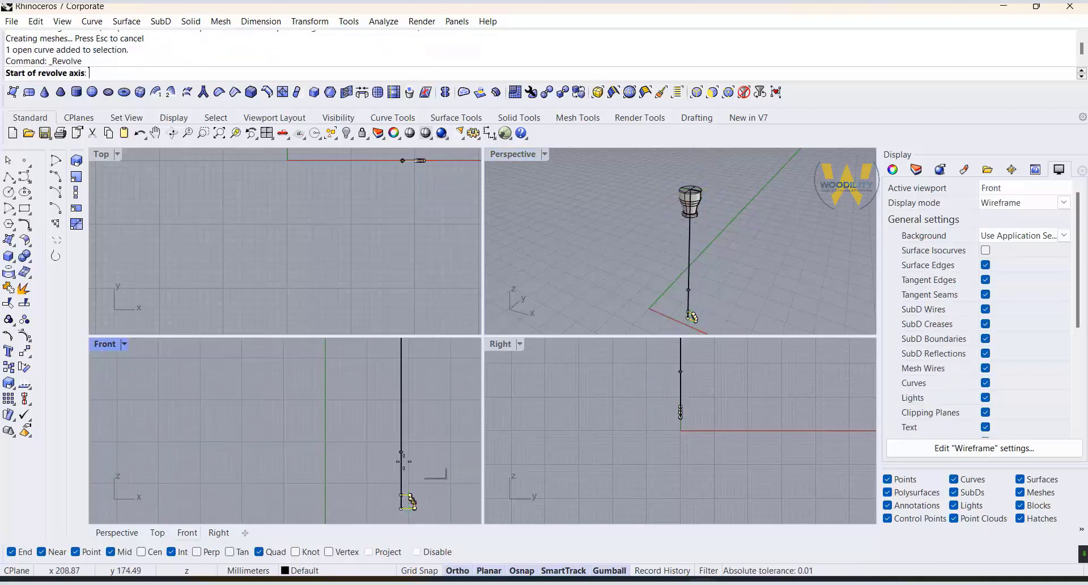
pyautogui.scroll(6, 383, 503)
pyautogui.click(416, 456)
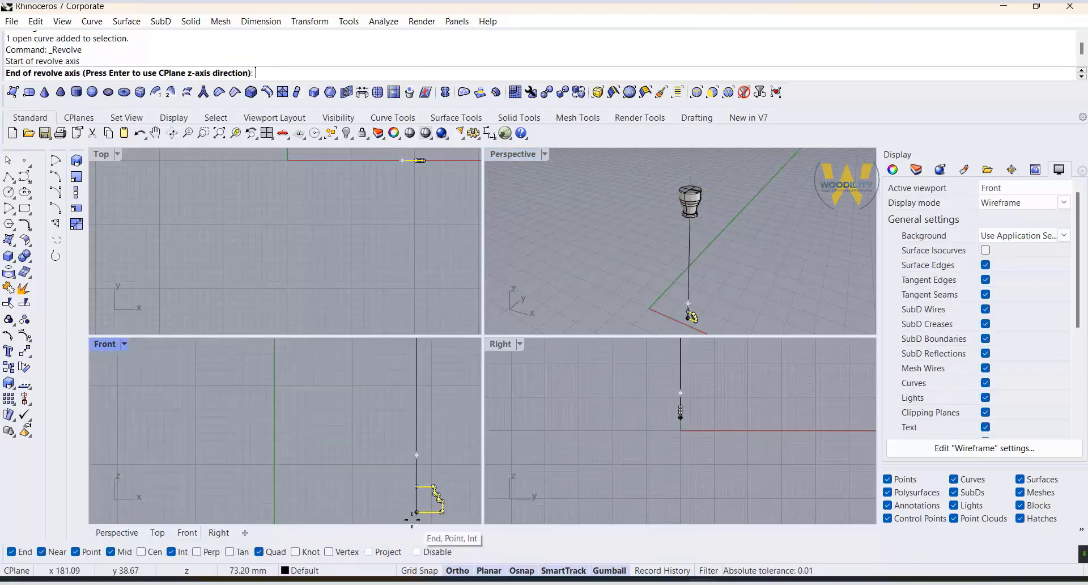
pyautogui.scroll(-2, 371, 396)
pyautogui.click(397, 486)
pyautogui.press('Return')
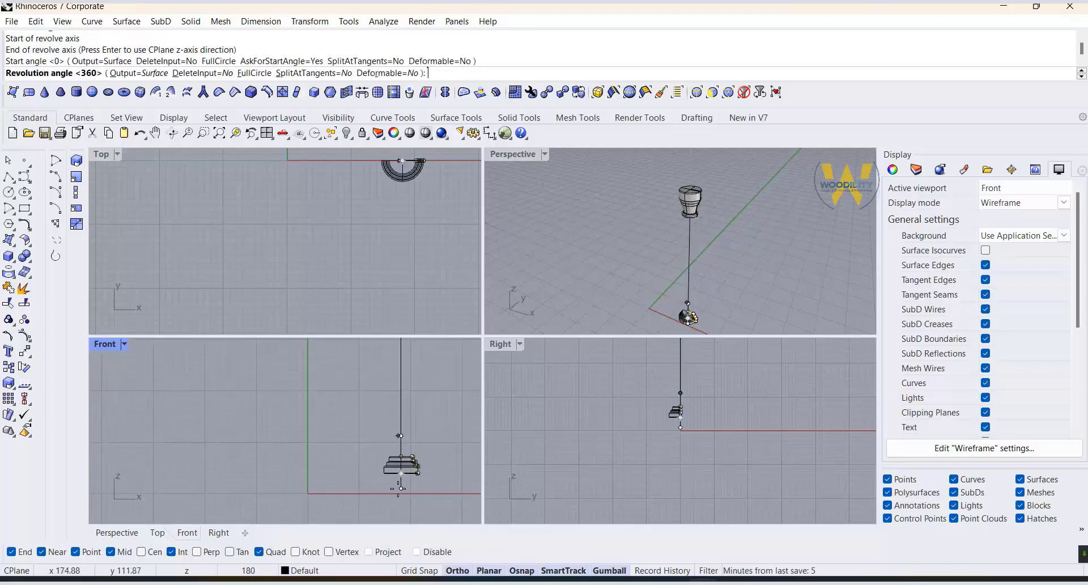
pyautogui.press('Return')
# Step: Select the revolved base surface and examine it in the Top and Front views
pyautogui.click(435, 194)
pyautogui.scroll(2, 434, 189)
pyautogui.moveTo(434, 189); pyautogui.dragTo(374, 297, button='right')
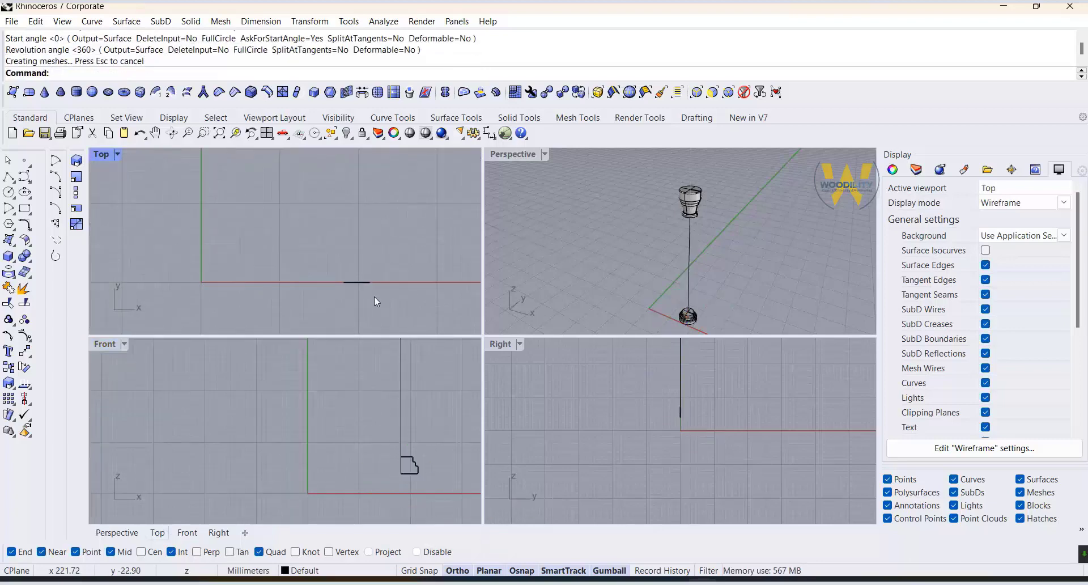
pyautogui.scroll(8, 366, 283)
pyautogui.click(409, 457)
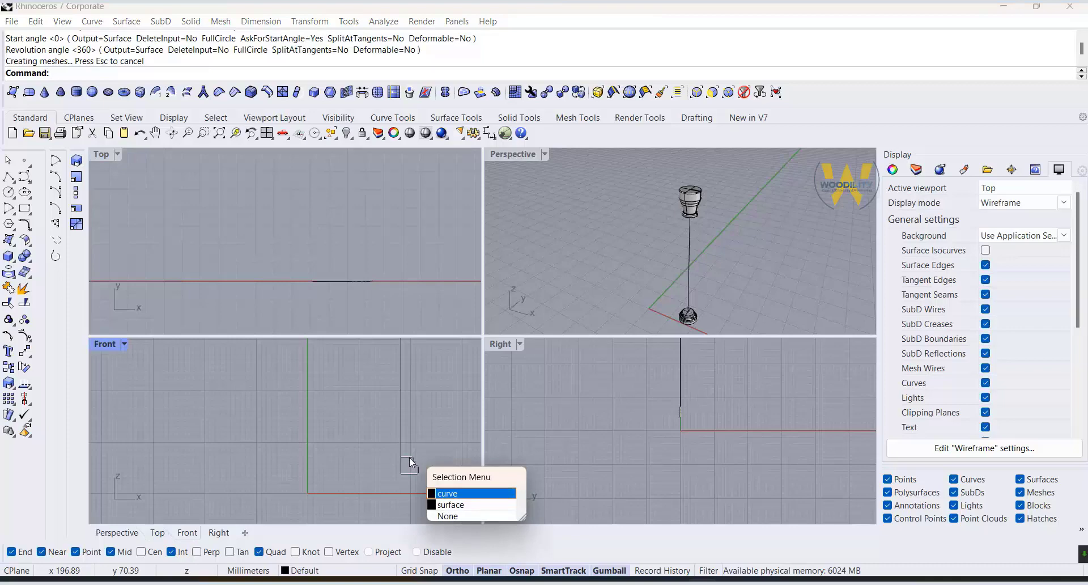
pyautogui.click(453, 498)
pyautogui.scroll(4, 349, 228)
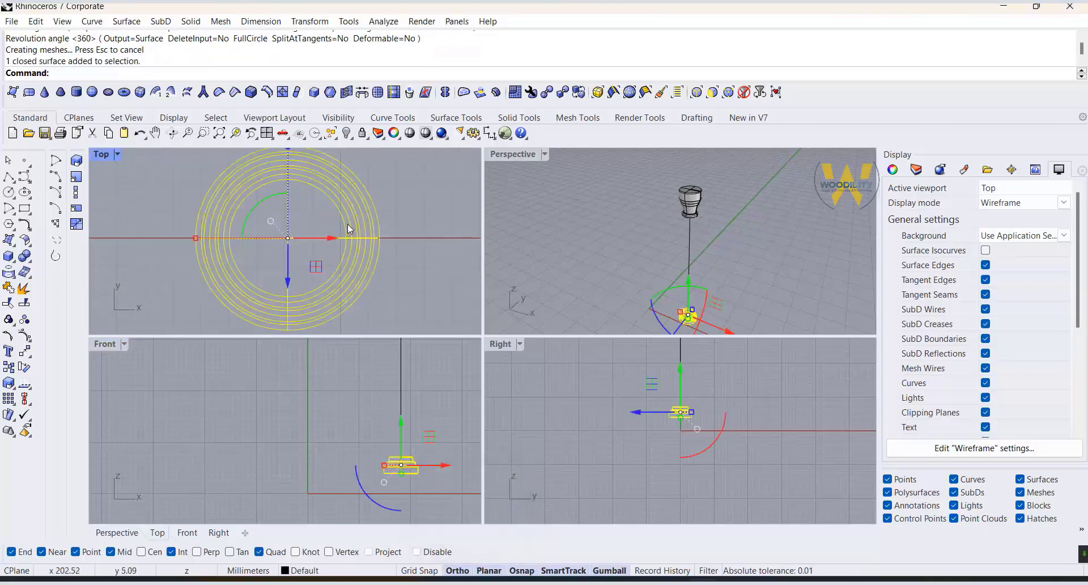
pyautogui.scroll(-6, 334, 396)
pyautogui.moveTo(334, 396); pyautogui.dragTo(299, 449, button='right')
pyautogui.scroll(2, 299, 430)
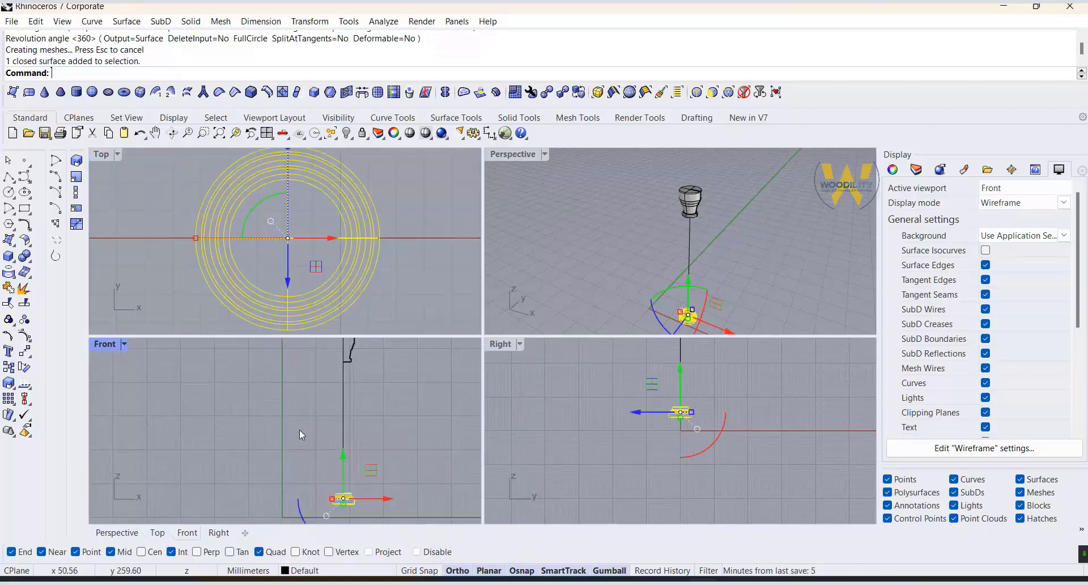
# Step: Start a helix in the maximized Front view, running its axis from the midpoint of the upper profile's bottom edge to the base's top edge
pyautogui.doubleClick(107, 345)
pyautogui.moveTo(680, 354); pyautogui.dragTo(494, 366, button='right')
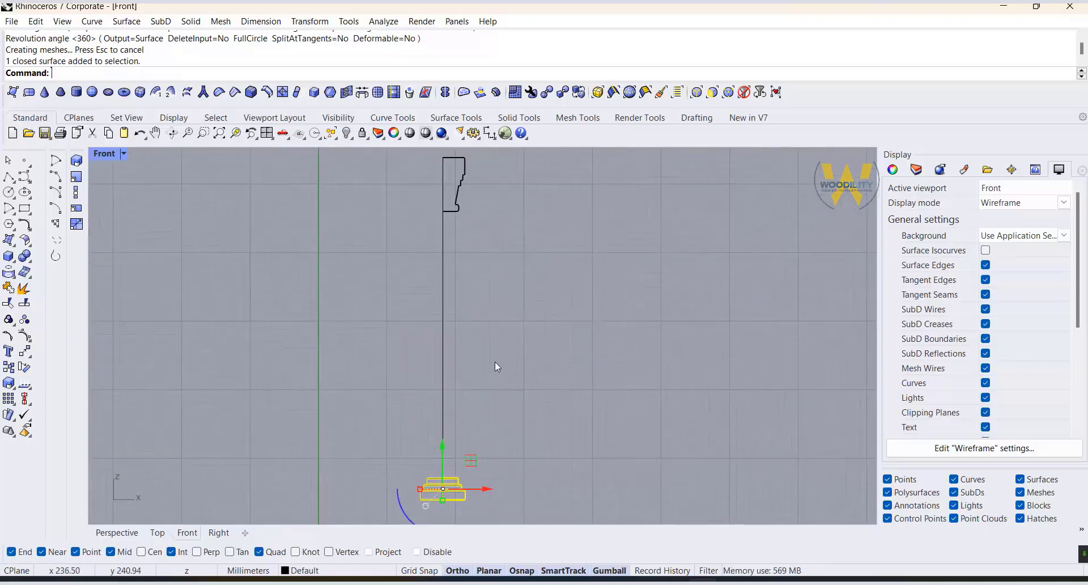
pyautogui.click(29, 181)
pyautogui.click(55, 213)
pyautogui.scroll(4, 490, 215)
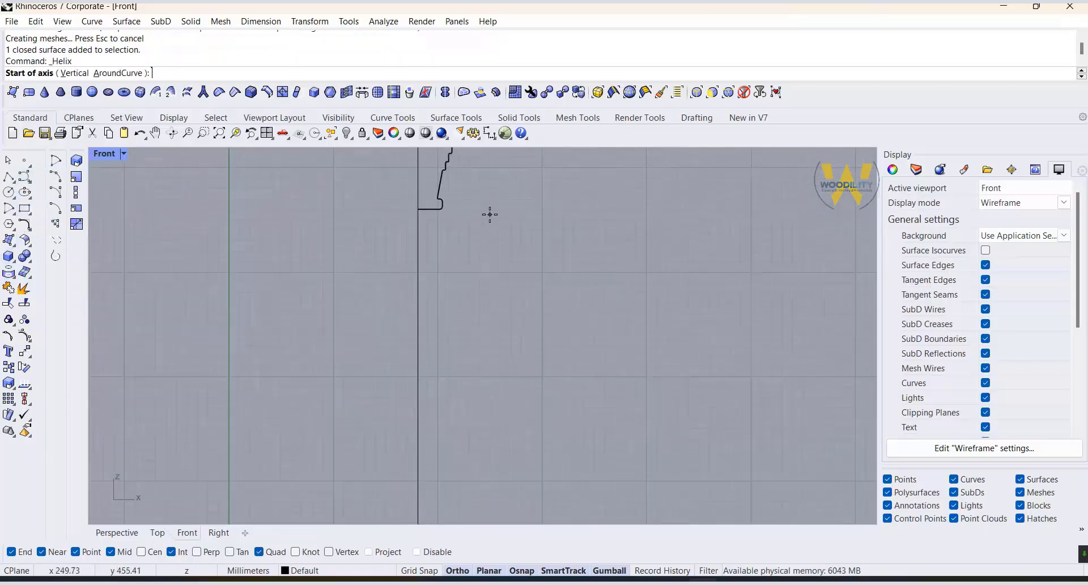
pyautogui.scroll(5, 456, 199)
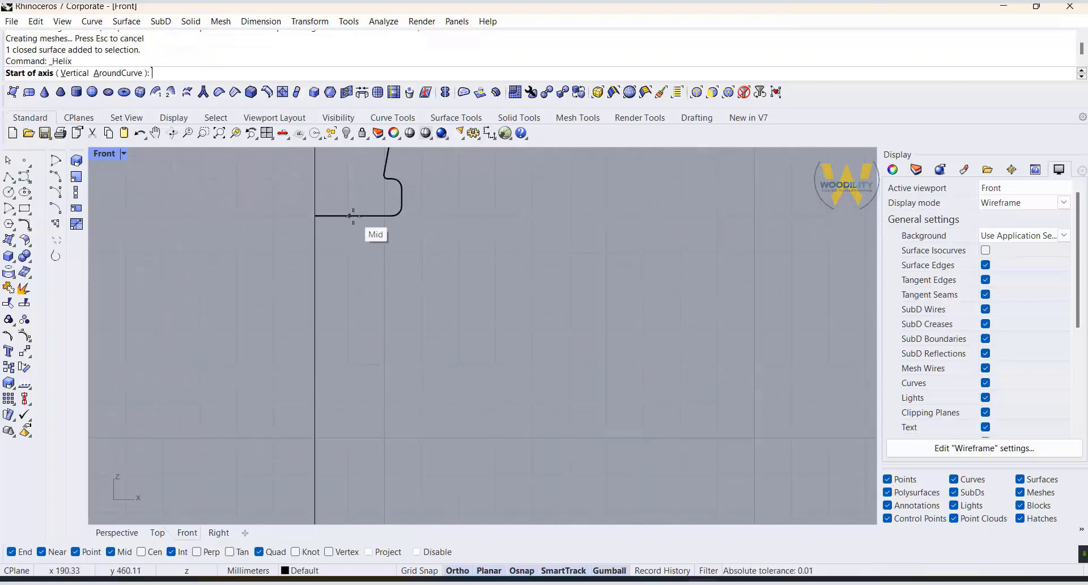
pyautogui.click(357, 215)
pyautogui.scroll(-5, 344, 172)
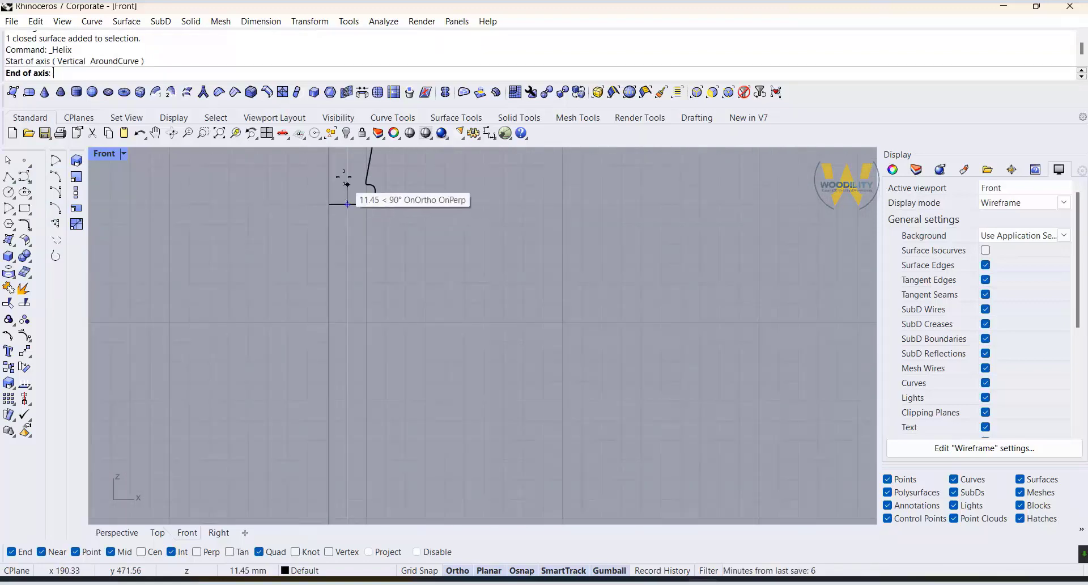
pyautogui.scroll(5, 342, 338)
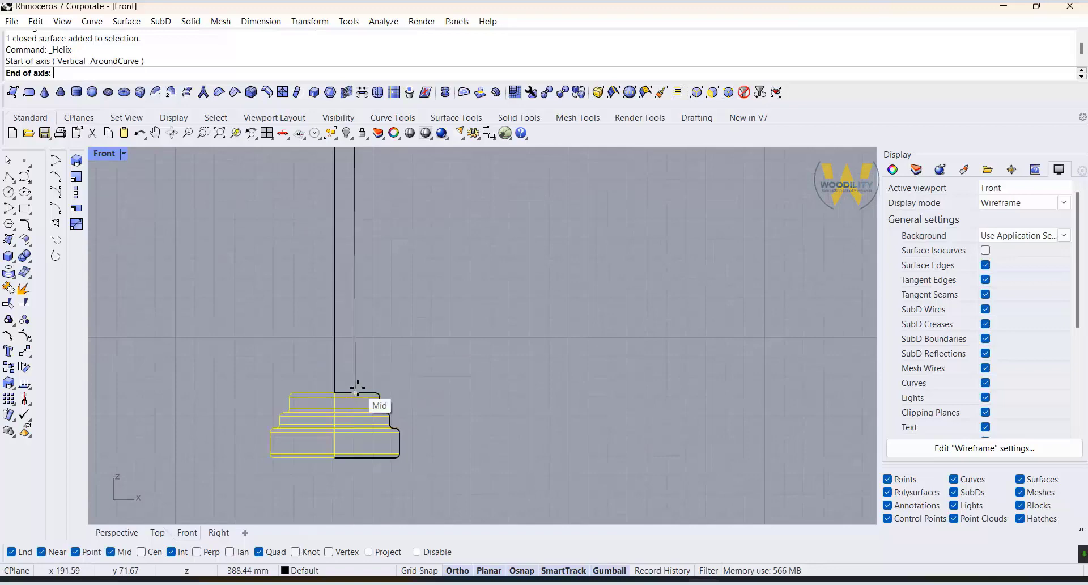
pyautogui.scroll(3, 352, 390)
pyautogui.click(349, 392)
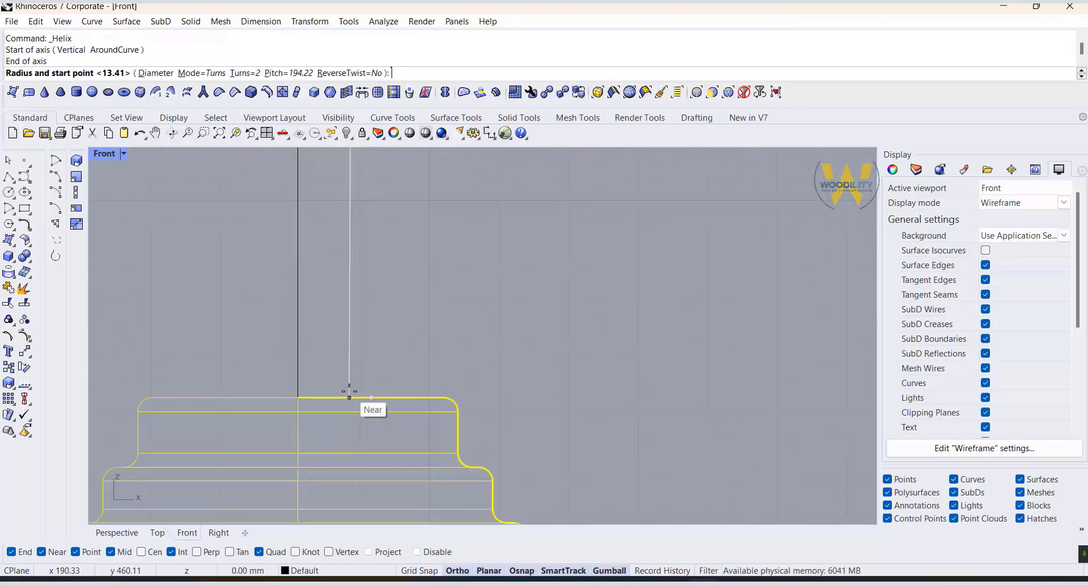
# Step: Complete the helix with 2 turns by picking its radius and start point beside the axis
pyautogui.scroll(-6, 348, 394)
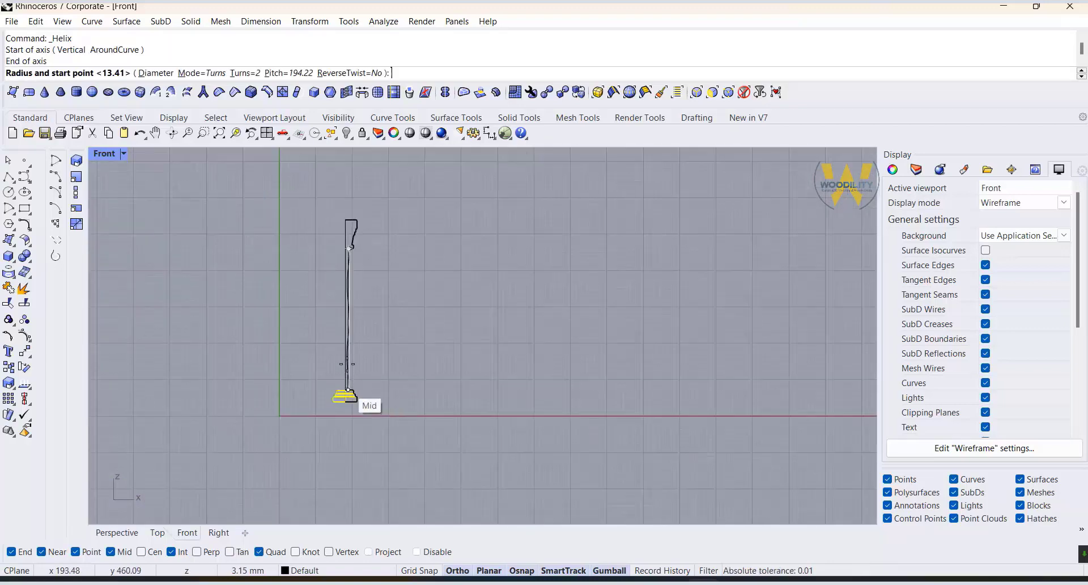
pyautogui.scroll(5, 338, 272)
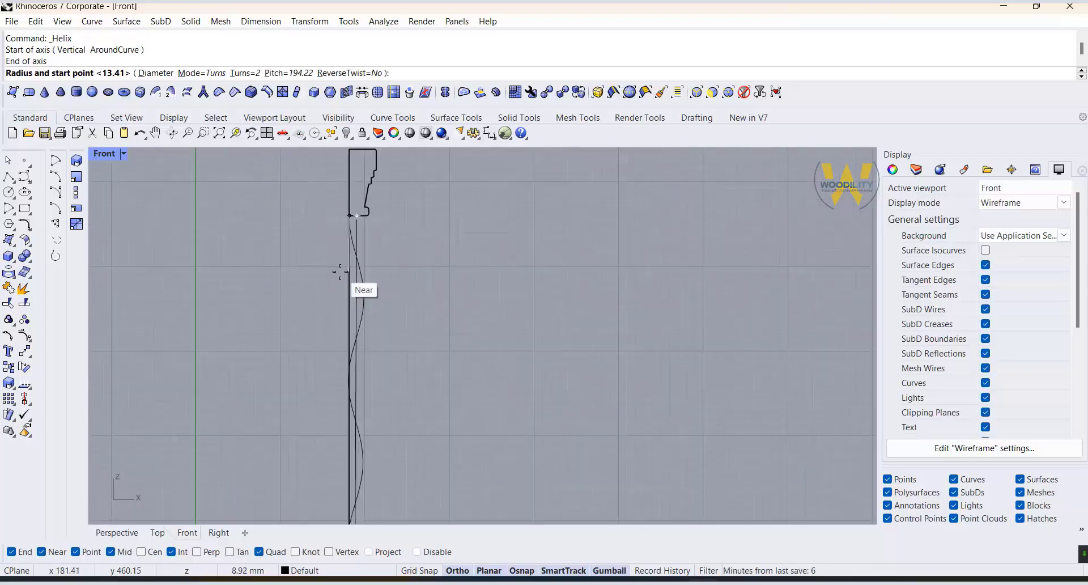
pyautogui.scroll(3, 339, 272)
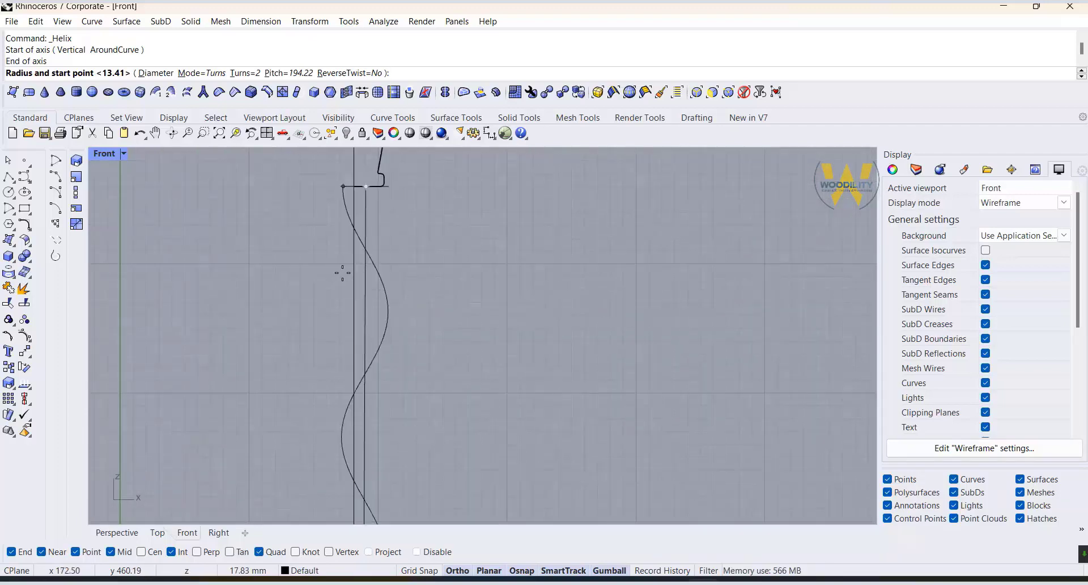
pyautogui.click(375, 271)
pyautogui.scroll(-3, 390, 226)
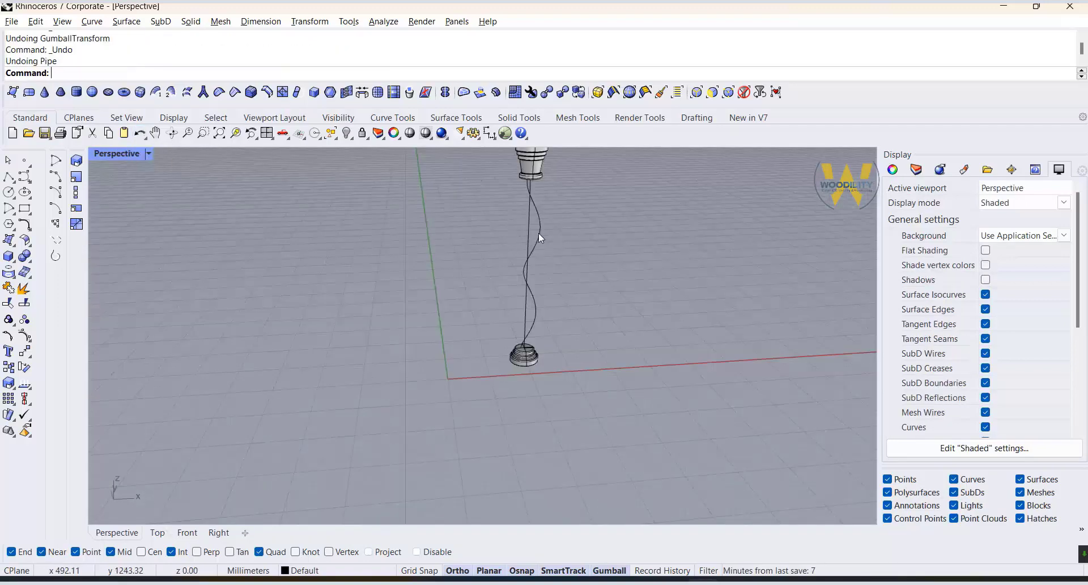
# Step: Turn the helix into a flat-capped solid pipe with a 9 mm radius at both ends
pyautogui.click(538, 233)
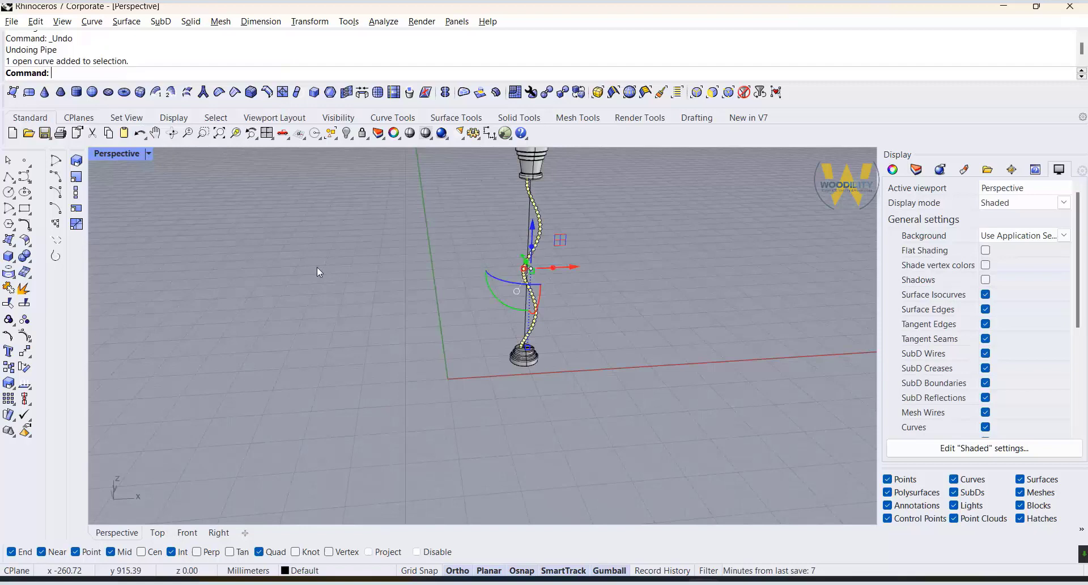
pyautogui.click(14, 261)
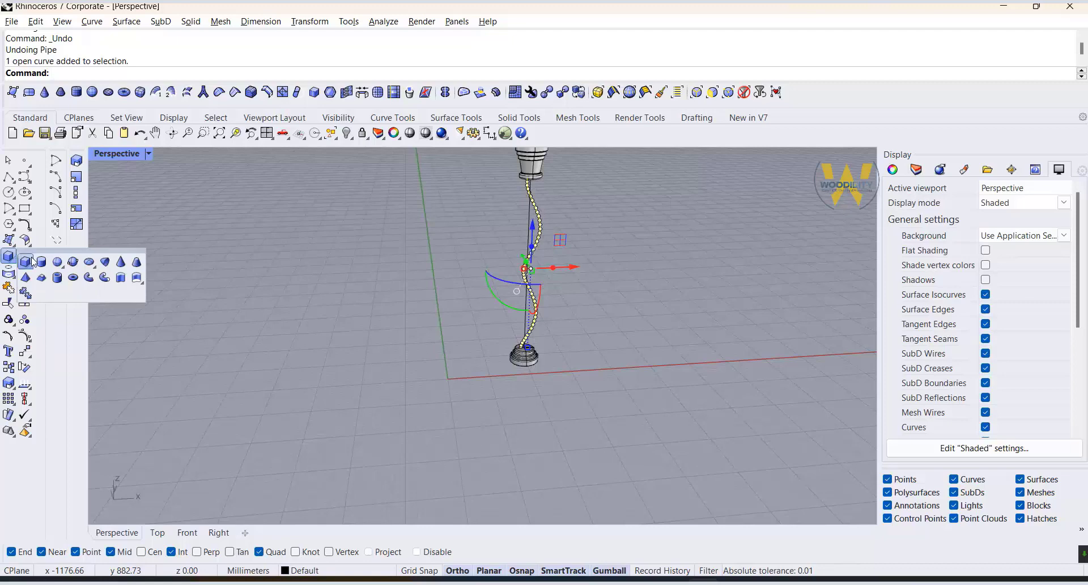
pyautogui.click(88, 277)
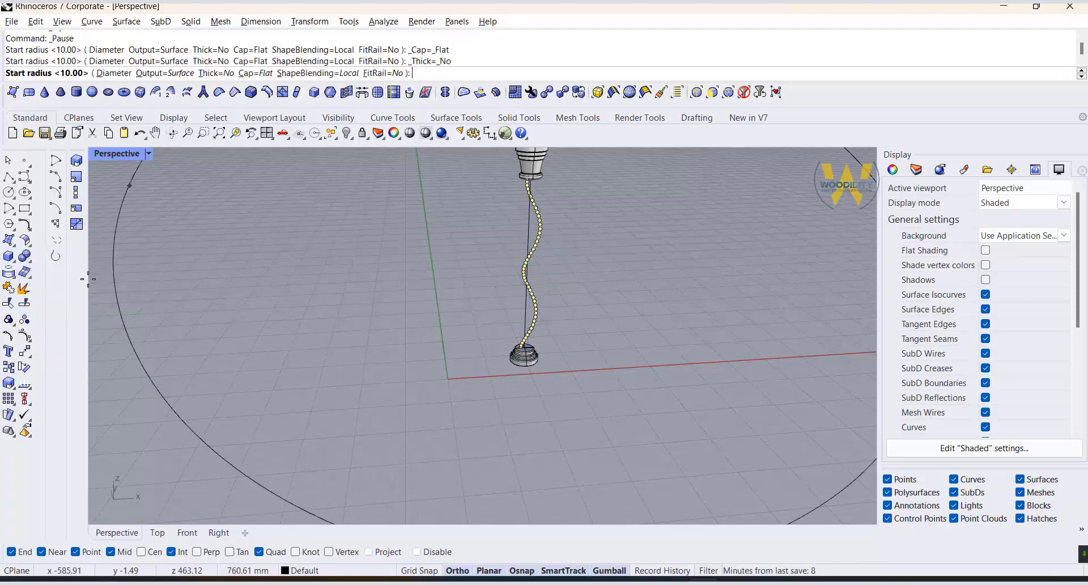
pyautogui.press('Return')
pyautogui.press('Return')
pyautogui.press('Return')
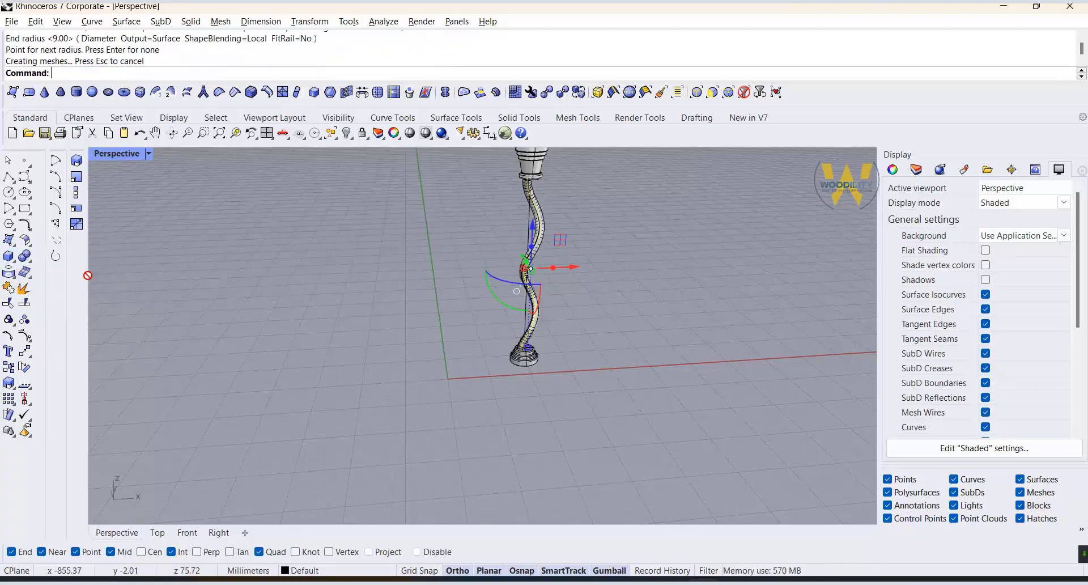
# Step: Make a copy of the pipe rotated half a turn about its vertical axis in the Top view
pyautogui.click(649, 242)
pyautogui.click(535, 252)
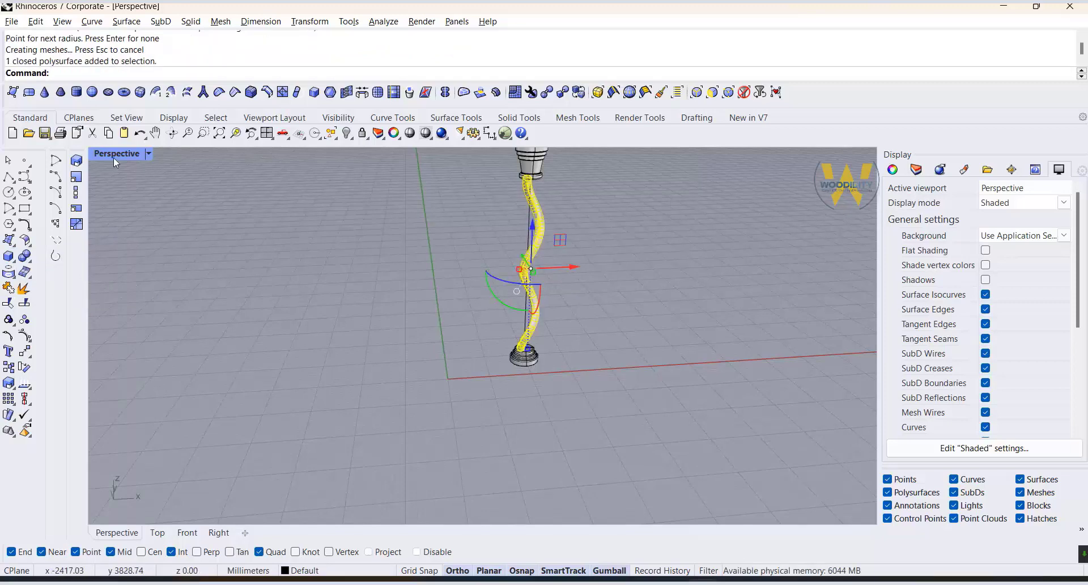
pyautogui.doubleClick(113, 155)
pyautogui.keyDown('alt'); pyautogui.click(330, 232); pyautogui.keyUp('alt')
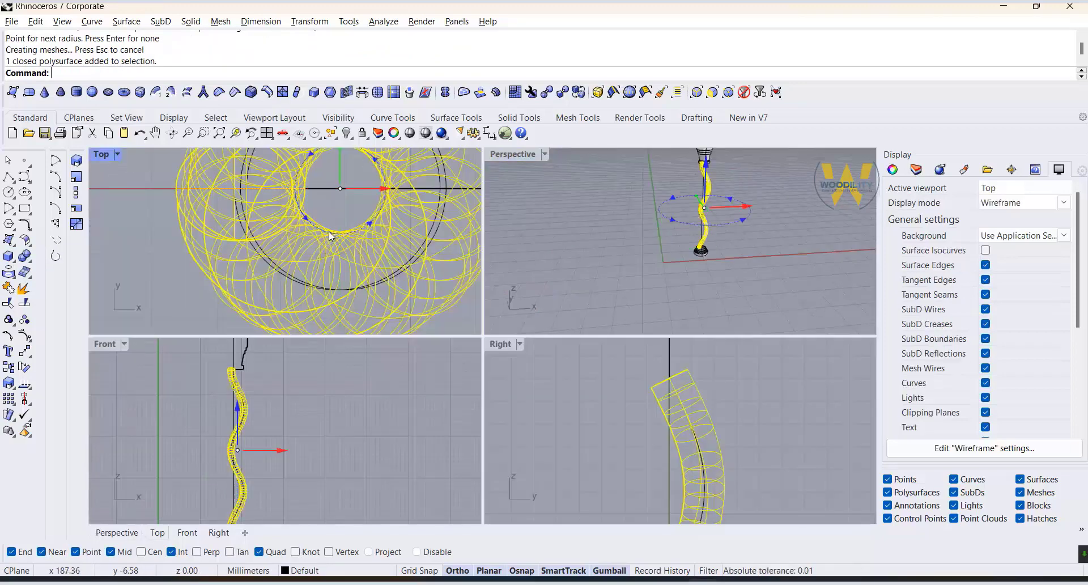
pyautogui.press('Return')
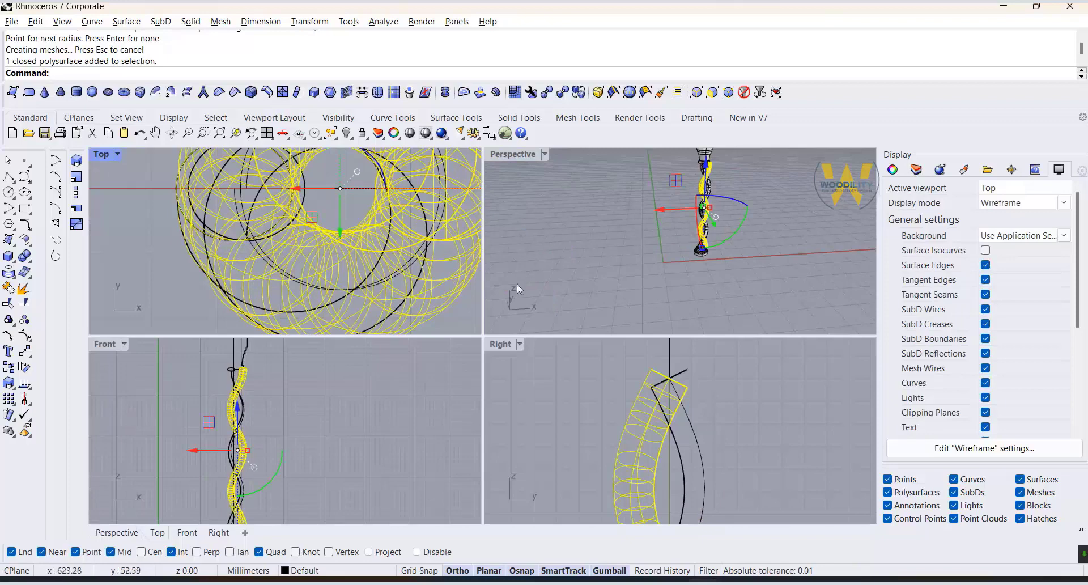
# Step: Move the rotated pipe copy by -1 mm along the X axis
pyautogui.click(322, 427)
pyautogui.scroll(3, 240, 379)
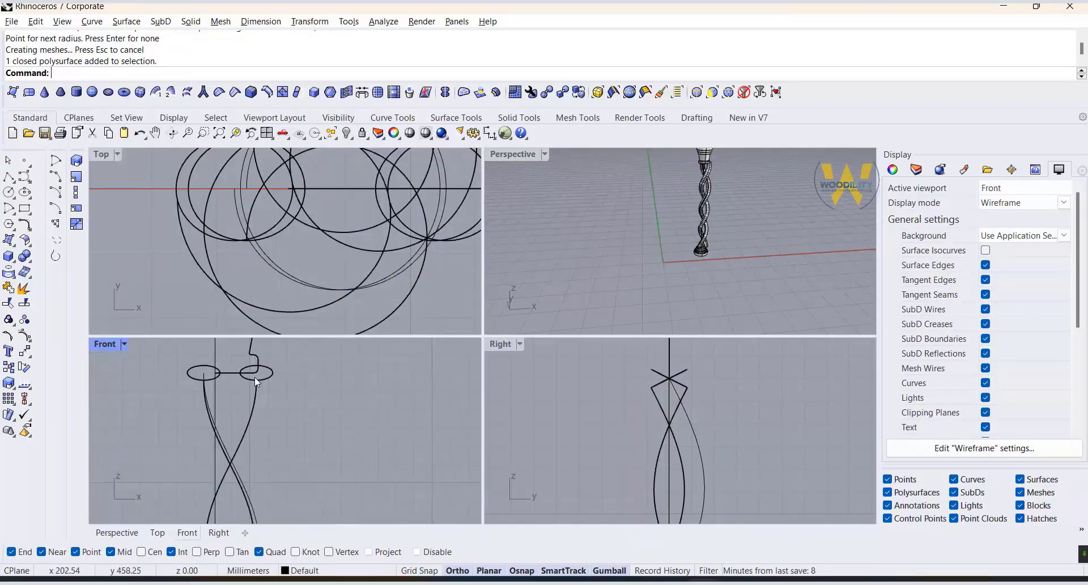
pyautogui.click(264, 385)
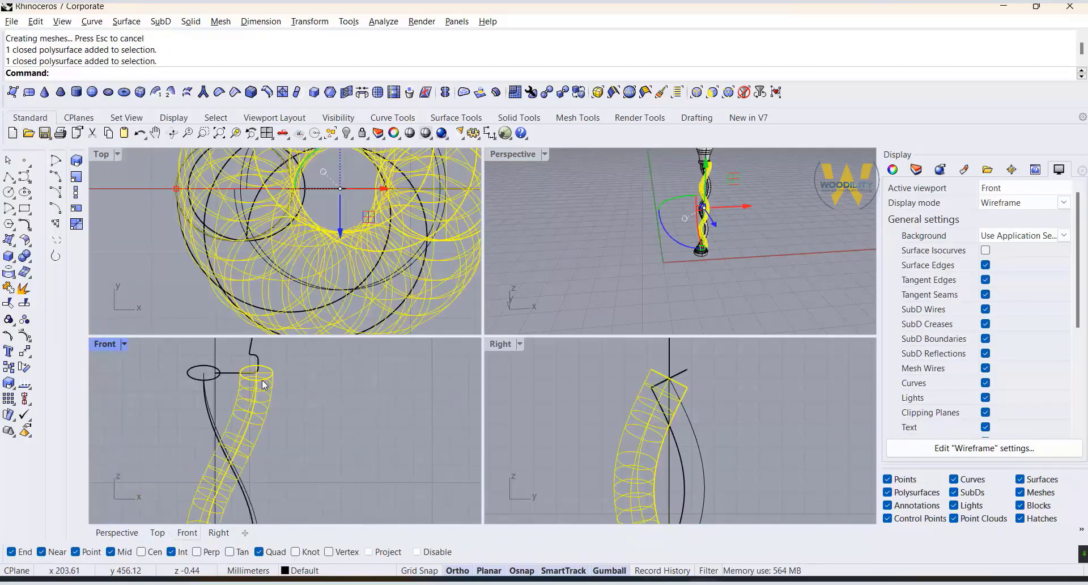
pyautogui.click(379, 190)
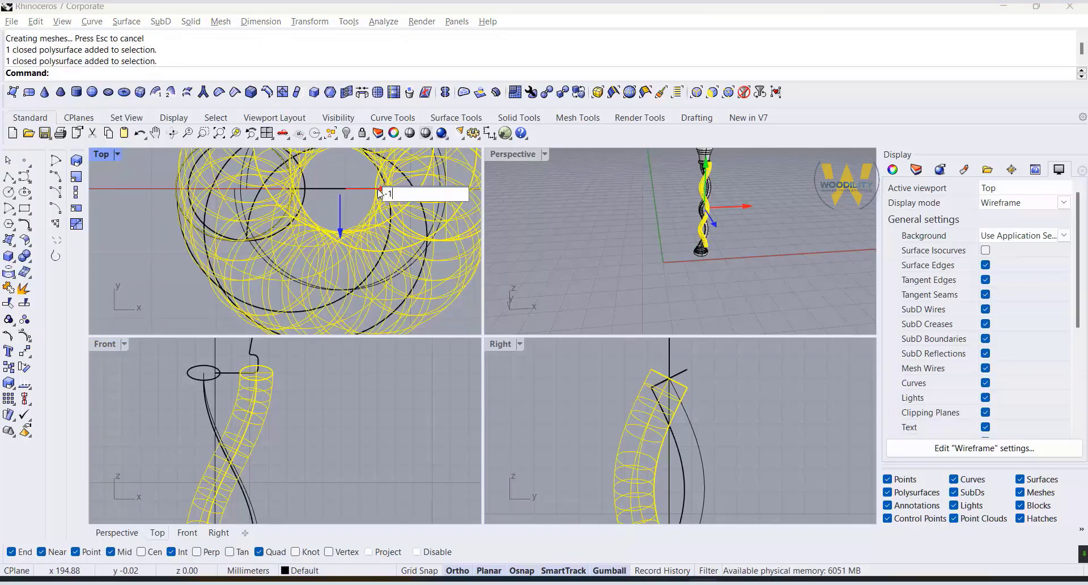
pyautogui.write('-1')
pyautogui.press('Return')
# Step: Shift the original pipe slightly along the X axis toward the centre of the base, checking it in the maximized Perspective view
pyautogui.click(210, 386)
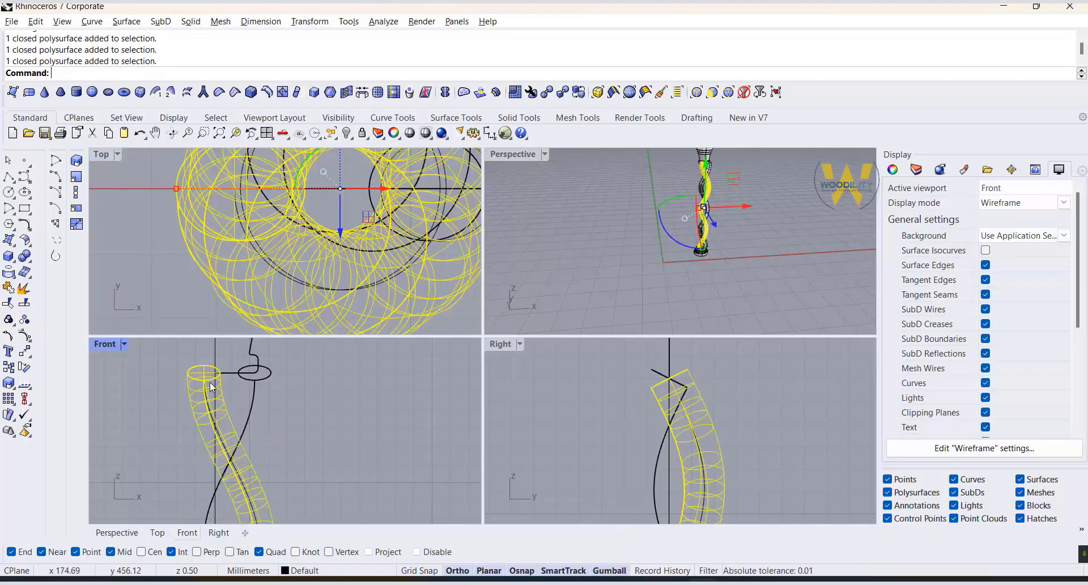
pyautogui.scroll(-5, 226, 375)
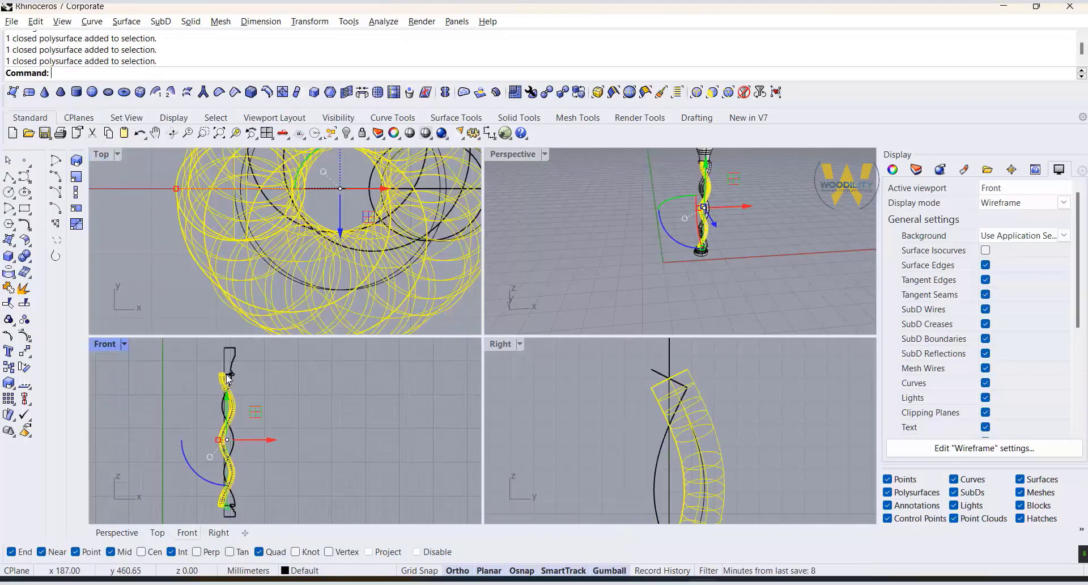
pyautogui.click(760, 153)
pyautogui.doubleClick(527, 162)
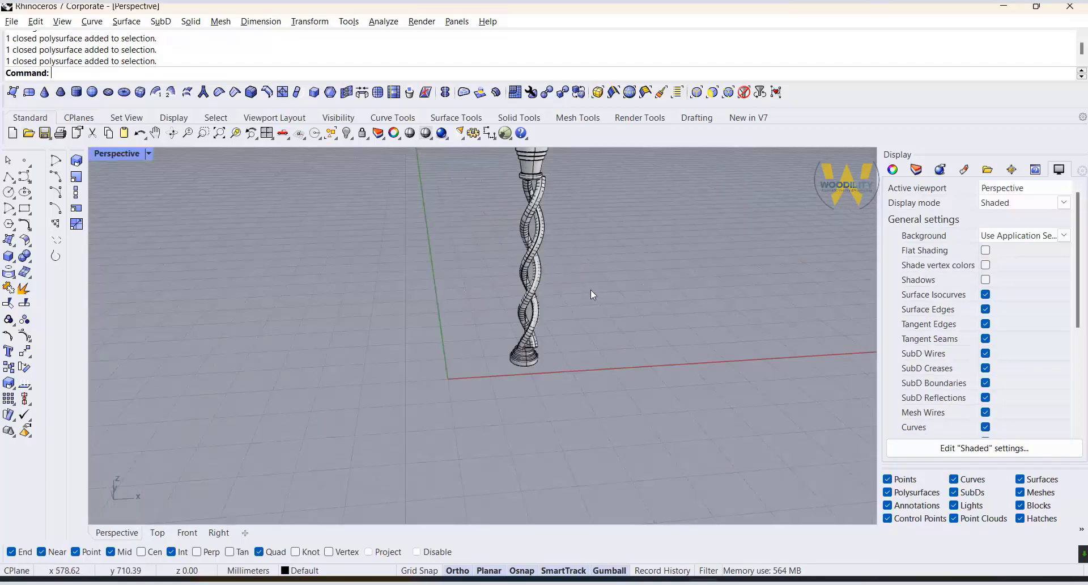
pyautogui.scroll(8, 531, 335)
pyautogui.scroll(-8, 531, 372)
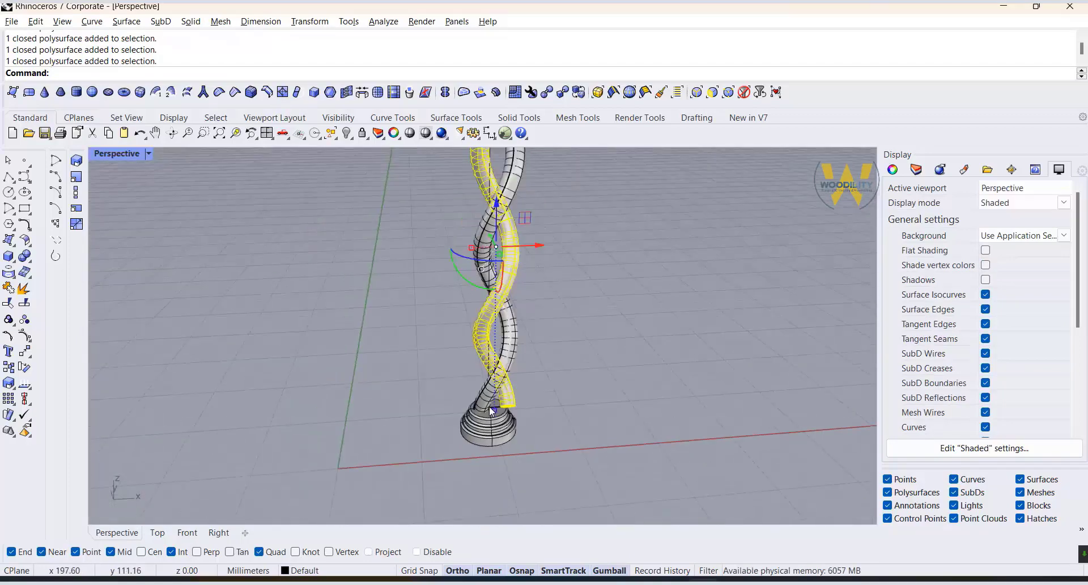
pyautogui.moveTo(534, 309); pyautogui.dragTo(531, 310)
pyautogui.click(584, 332)
# Step: Scale the base surface up slightly in the Top view so it extends farther around the lower pipe ends
pyautogui.moveTo(583, 332); pyautogui.dragTo(599, 347, button='right')
pyautogui.scroll(6, 530, 232)
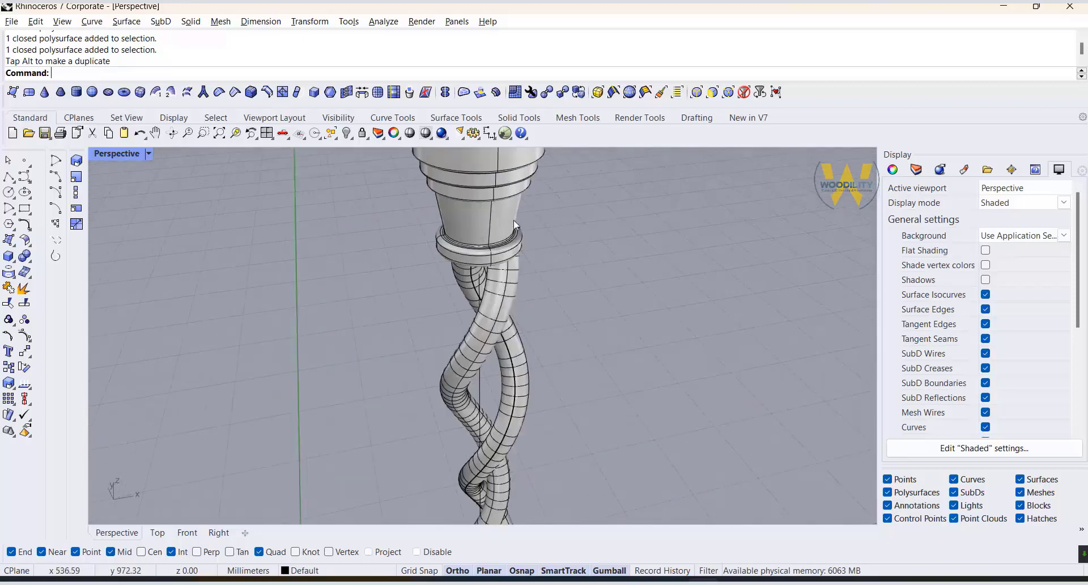
pyautogui.moveTo(513, 220)
pyautogui.mouseDown(button='right')
pyautogui.moveTo(517, 176)
pyautogui.moveTo(522, 227)
pyautogui.mouseUp(button='right')
pyautogui.scroll(-3, 523, 258)
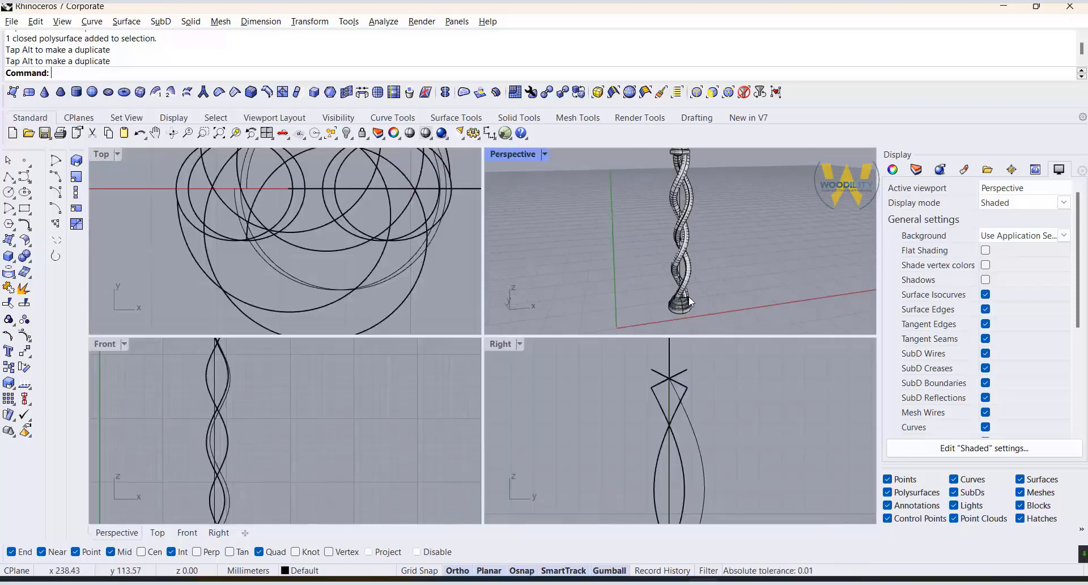
pyautogui.scroll(5, 686, 312)
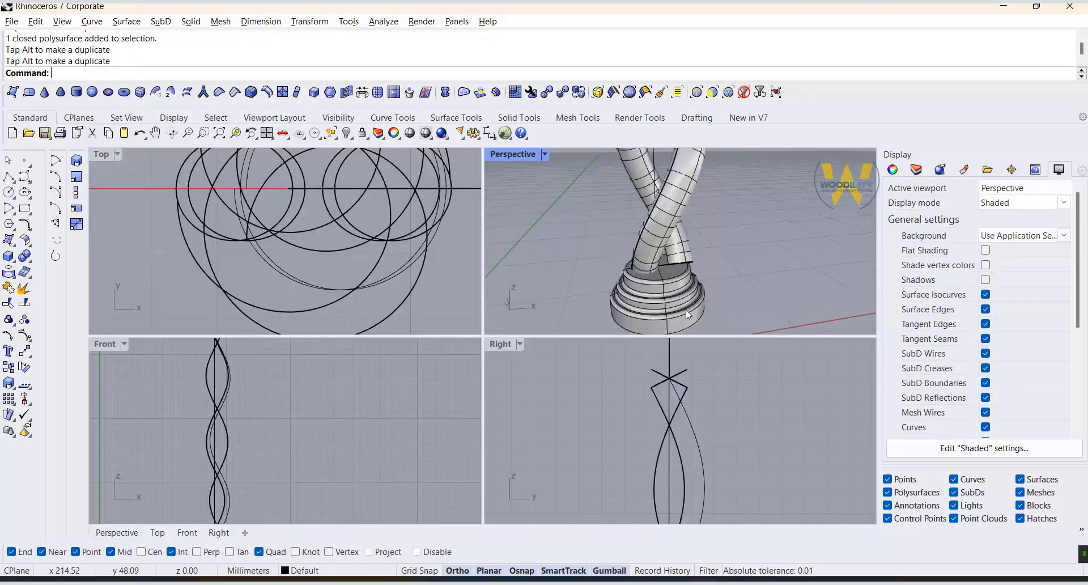
pyautogui.click(209, 206)
pyautogui.moveTo(206, 204); pyautogui.dragTo(198, 207)
# Step: Select both pipes and shift them together slightly along the X axis to centre them over the base
pyautogui.click(386, 237)
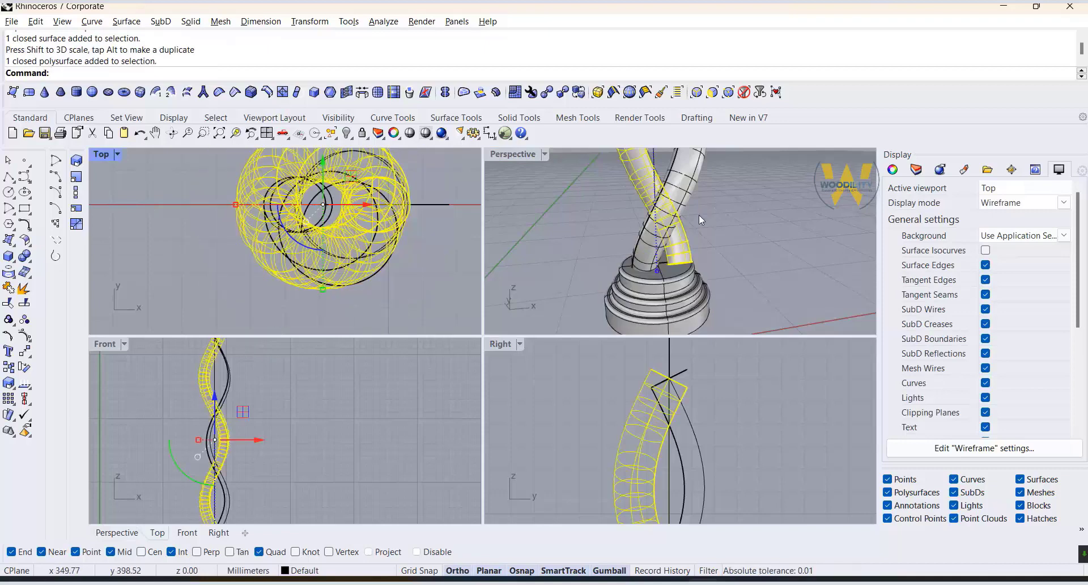
pyautogui.keyDown('shift'); pyautogui.click(647, 238); pyautogui.keyUp('shift')
pyautogui.click(386, 208)
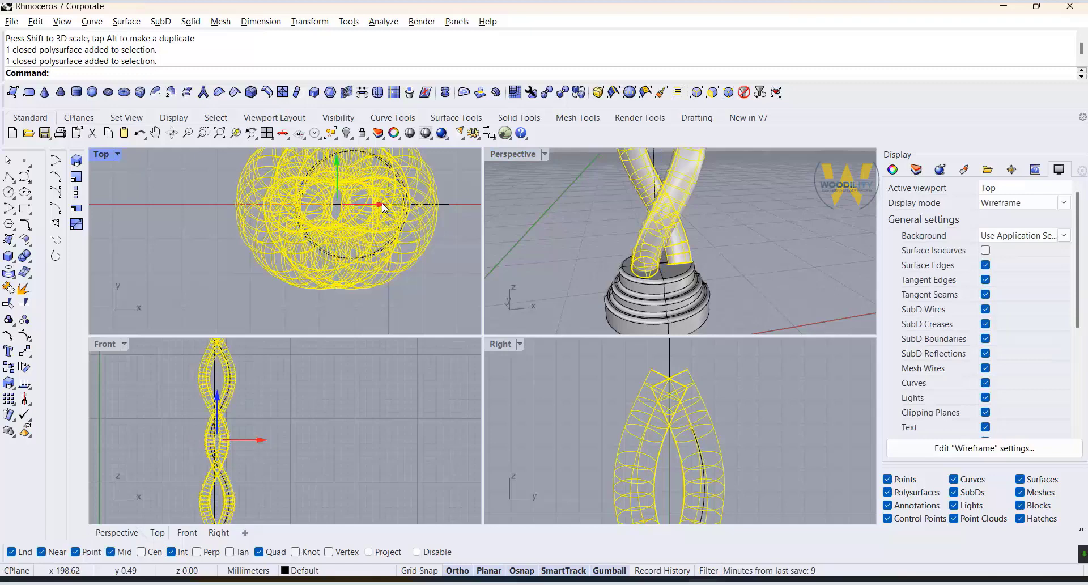
pyautogui.moveTo(384, 208); pyautogui.dragTo(373, 205)
pyautogui.click(756, 215)
pyautogui.scroll(-10, 657, 311)
pyautogui.scroll(6, 649, 181)
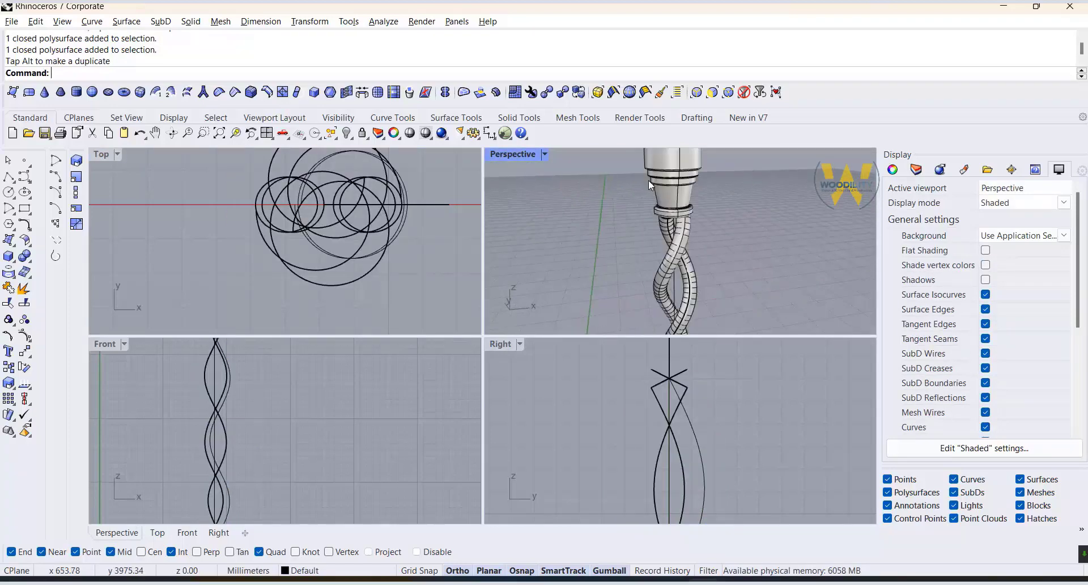
pyautogui.moveTo(650, 181); pyautogui.dragTo(671, 209, button='right')
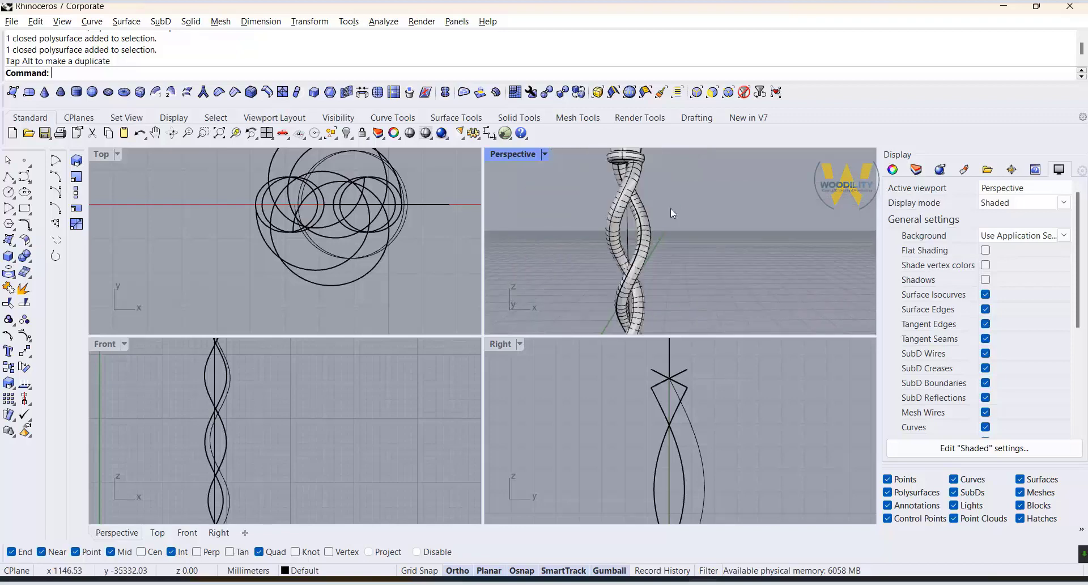
# Step: Draw a roughly rectangular surface from four corner points enclosing both pipes in the Top view
pyautogui.click(153, 467)
pyautogui.scroll(5, 268, 404)
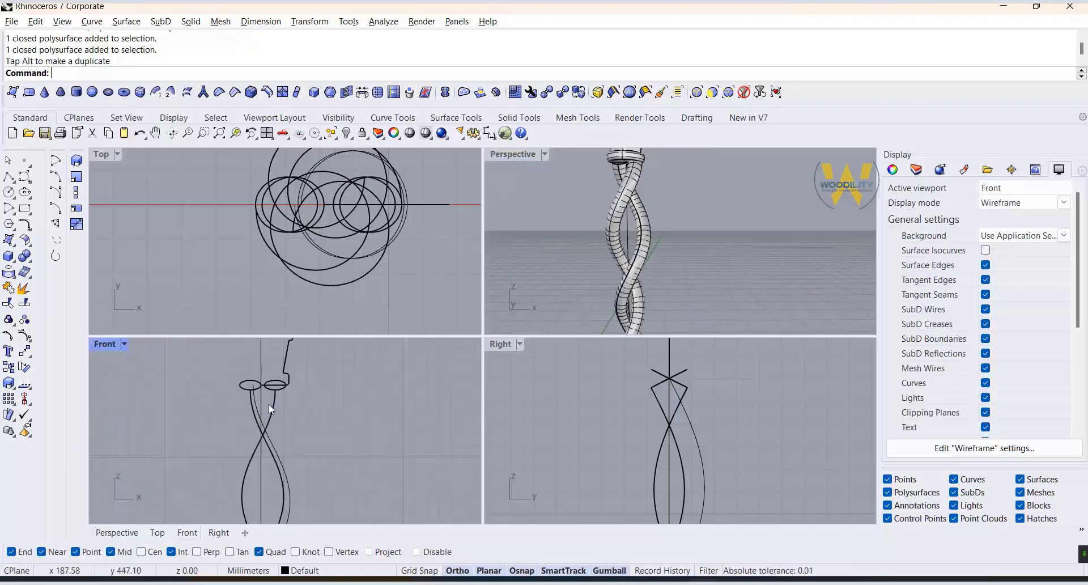
pyautogui.click(10, 241)
pyautogui.scroll(-3, 195, 254)
pyautogui.click(210, 162)
pyautogui.click(209, 288)
pyautogui.click(372, 288)
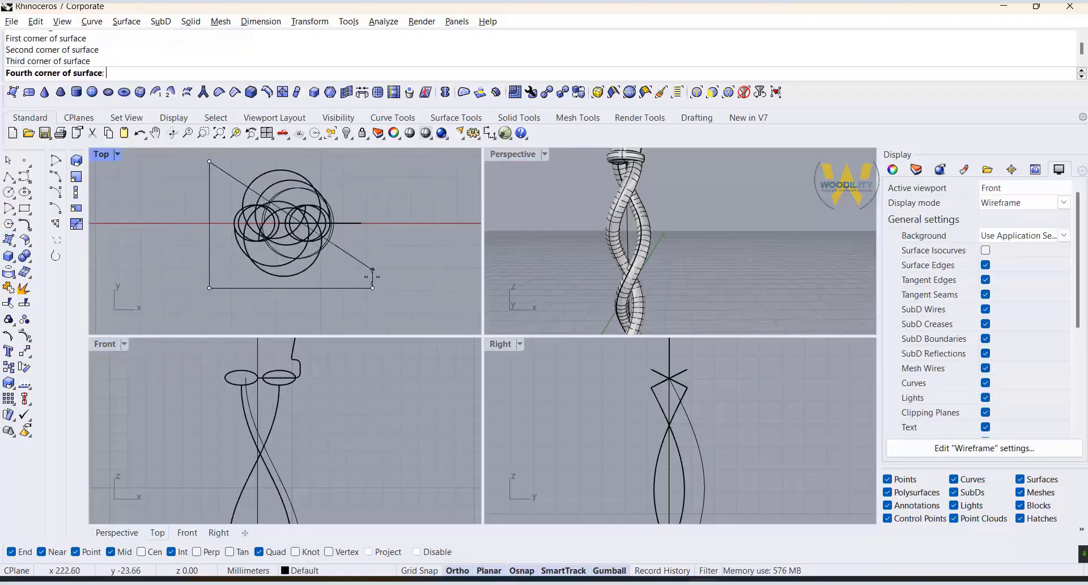
pyautogui.click(352, 159)
# Step: Hide the revolved upper moulding and the revolved base
pyautogui.click(600, 426)
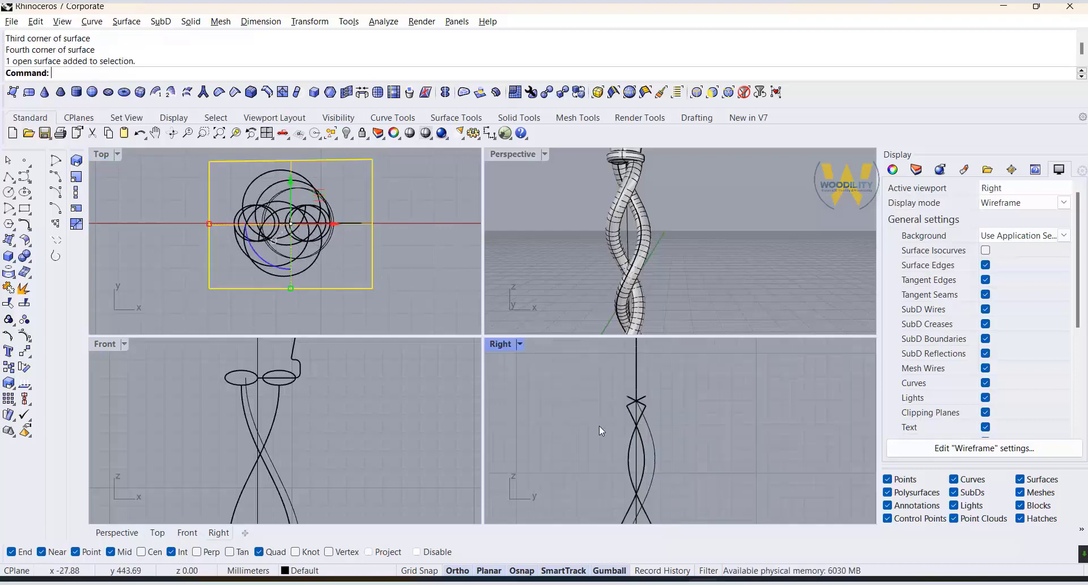
pyautogui.scroll(-4, 600, 426)
pyautogui.scroll(8, 639, 439)
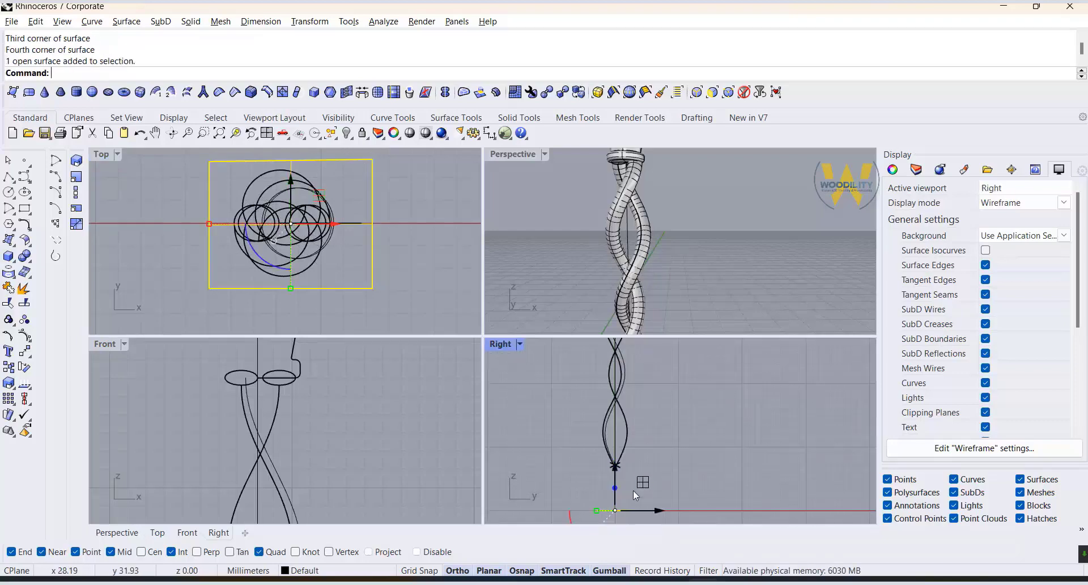
pyautogui.click(624, 159)
pyautogui.scroll(-6, 655, 155)
pyautogui.keyDown('shift'); pyautogui.moveTo(654, 318); pyautogui.dragTo(656, 237, button='right'); pyautogui.keyUp('shift')
pyautogui.scroll(8, 656, 236)
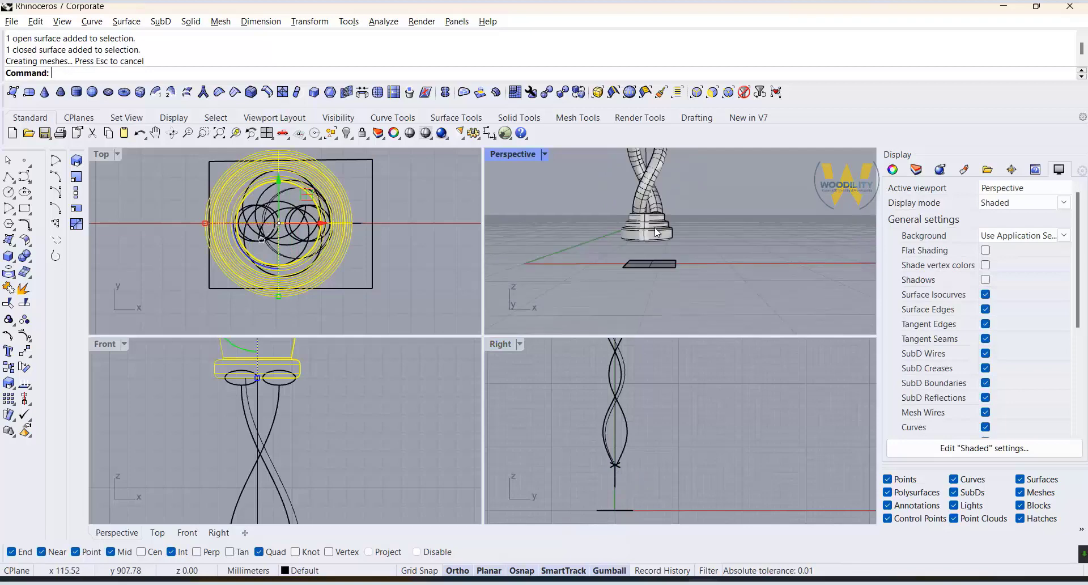
pyautogui.keyDown('shift'); pyautogui.click(657, 235); pyautogui.keyUp('shift')
pyautogui.click(664, 252)
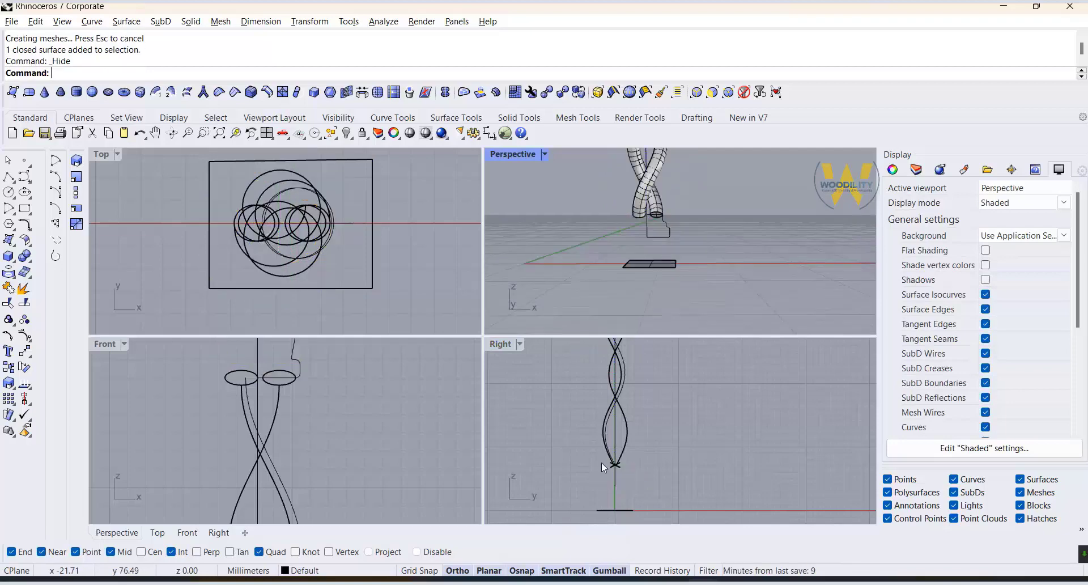
# Step: Raise the flat rectangular surface so it cuts through the lower ends of both pipes
pyautogui.click(618, 511)
pyautogui.moveTo(617, 470); pyautogui.dragTo(600, 407)
pyautogui.scroll(10, 602, 414)
pyautogui.scroll(-10, 590, 469)
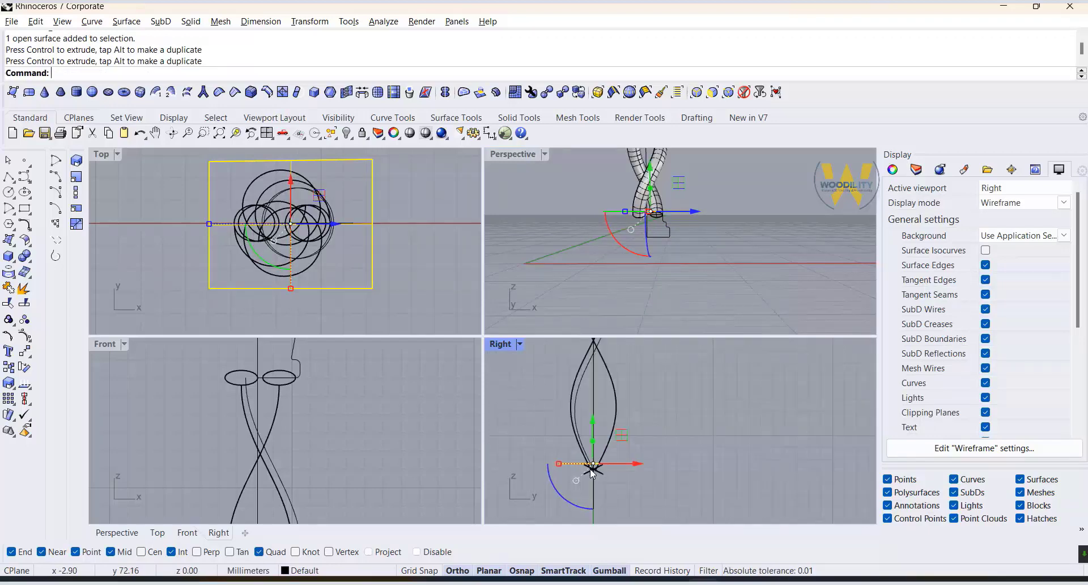
# Step: Copy the flat surface upward in the Front view so it cuts through the upper ends of both pipes
pyautogui.scroll(-1, 592, 473)
pyautogui.scroll(-8, 327, 392)
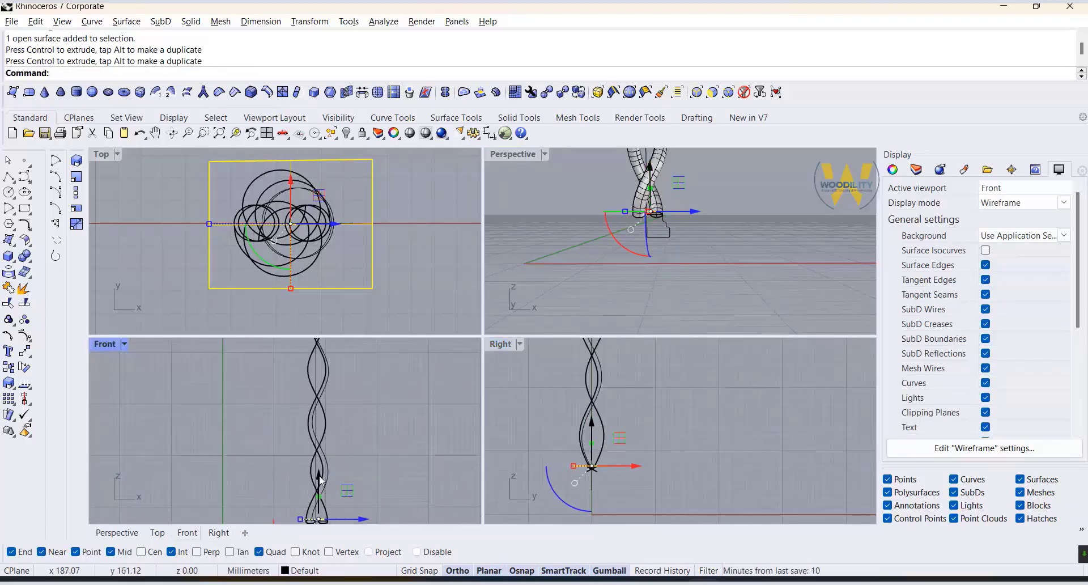
pyautogui.moveTo(329, 501)
pyautogui.mouseDown(button='right')
pyautogui.moveTo(356, 431)
pyautogui.moveTo(342, 489)
pyautogui.mouseUp(button='right')
pyautogui.scroll(-2, 348, 442)
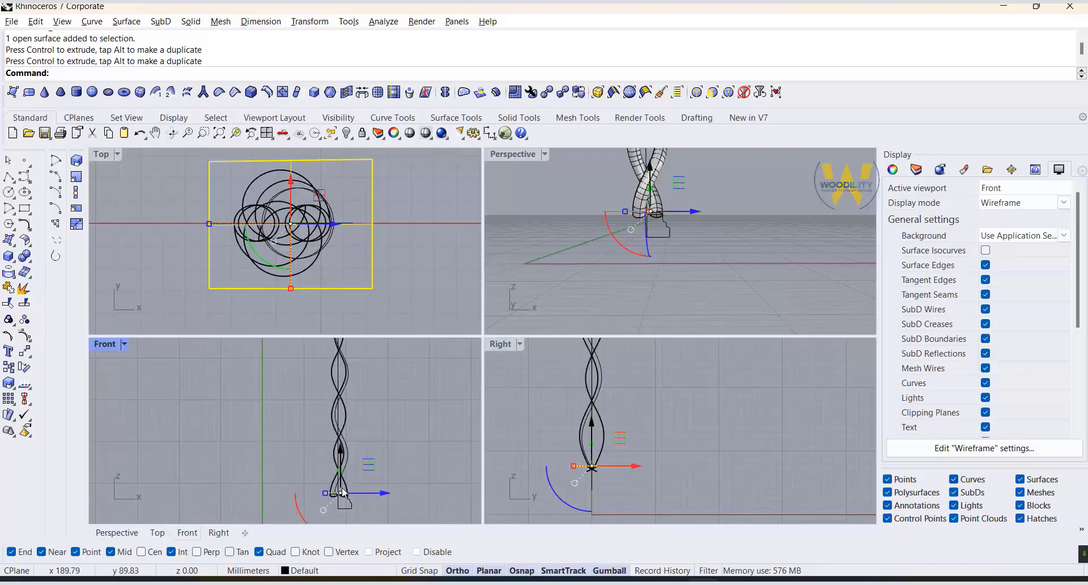
pyautogui.scroll(-4, 334, 471)
pyautogui.moveTo(338, 445); pyautogui.dragTo(334, 363)
pyautogui.scroll(6, 342, 386)
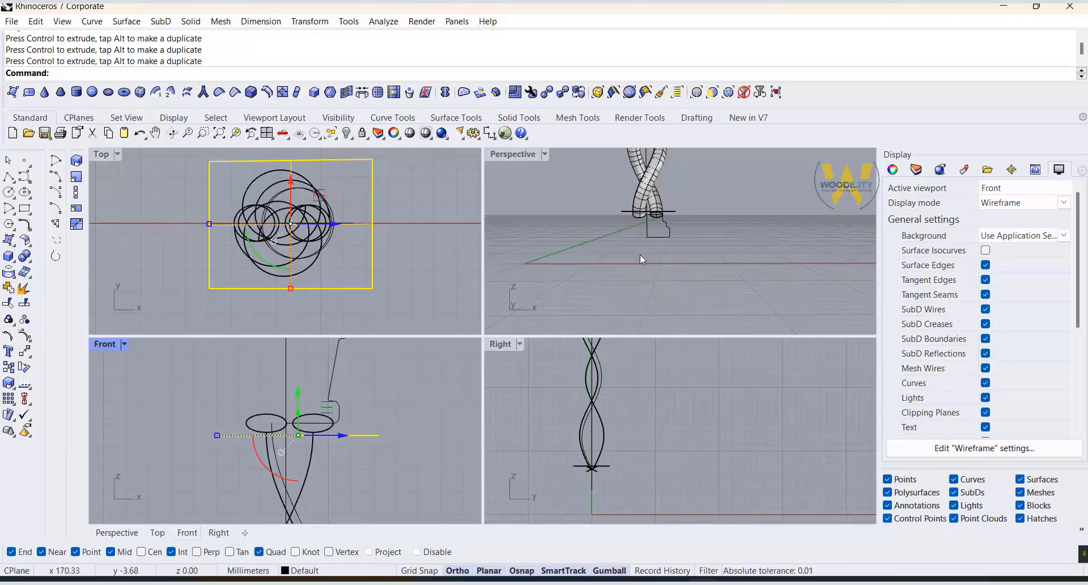
# Step: Trim off the lower ends of both pipes below the lower flat surface, using that surface as the cutter
pyautogui.moveTo(682, 164)
pyautogui.mouseDown()
pyautogui.moveTo(610, 167)
pyautogui.moveTo(609, 318)
pyautogui.mouseUp()
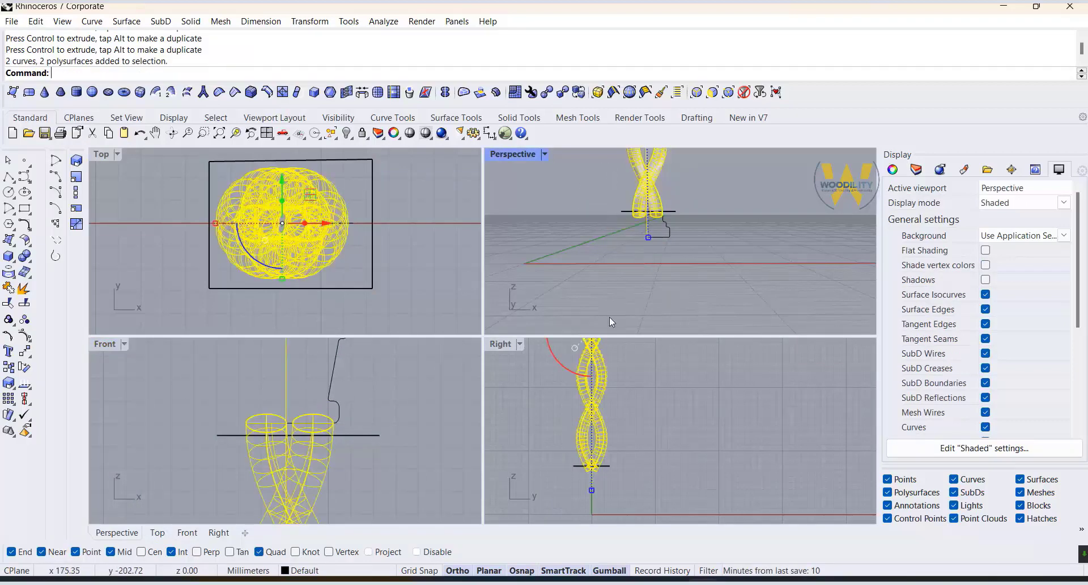
pyautogui.click(608, 463)
pyautogui.scroll(5, 603, 480)
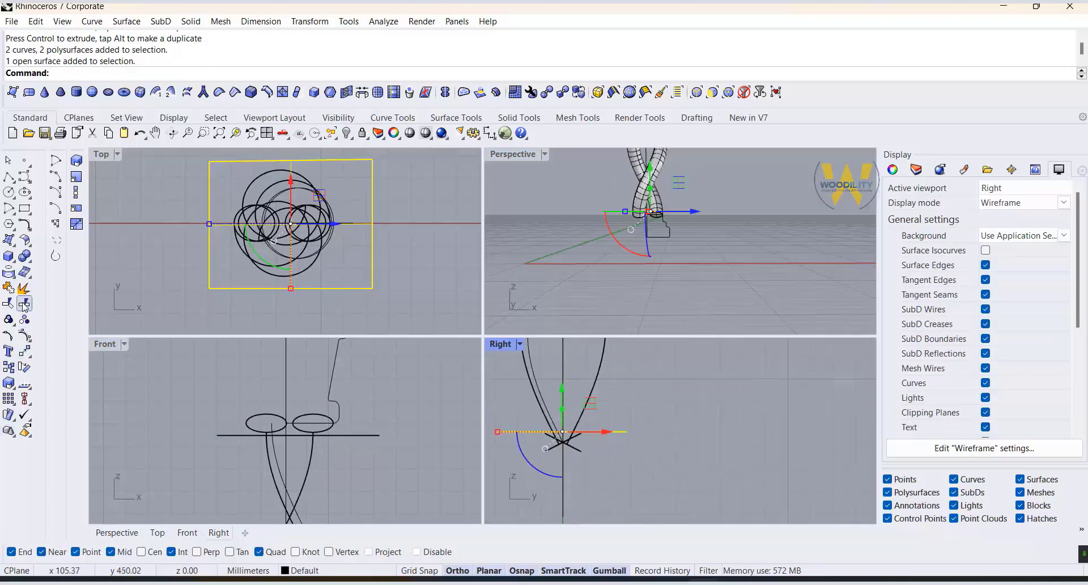
pyautogui.click(9, 319)
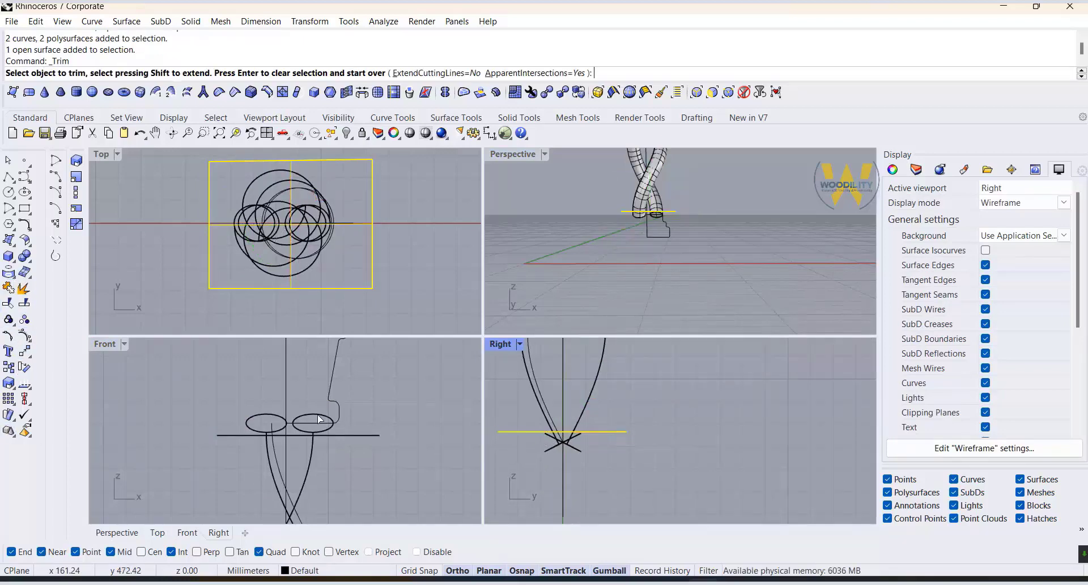
pyautogui.click(580, 450)
pyautogui.scroll(-5, 601, 488)
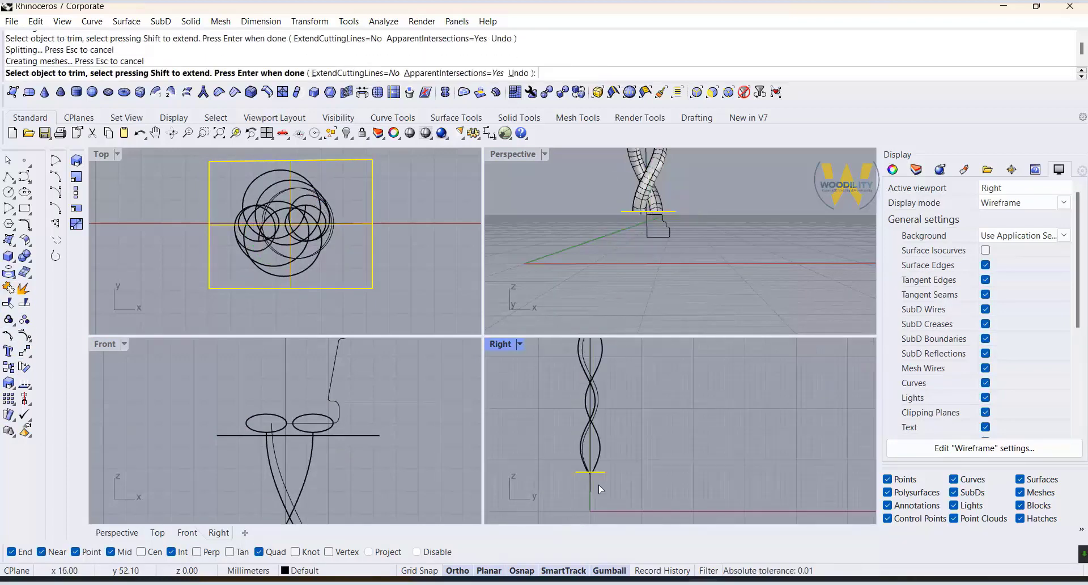
pyautogui.scroll(5, 600, 488)
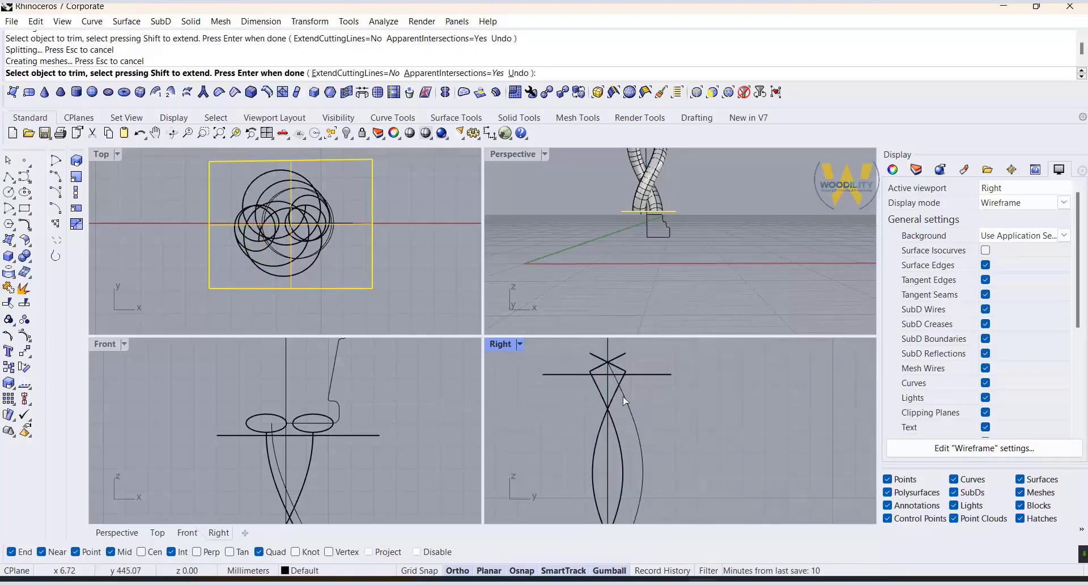
pyautogui.press('Return')
# Step: Trim off the upper ends of both pipes above the upper flat surface, using that surface as the cutter
pyautogui.click(649, 374)
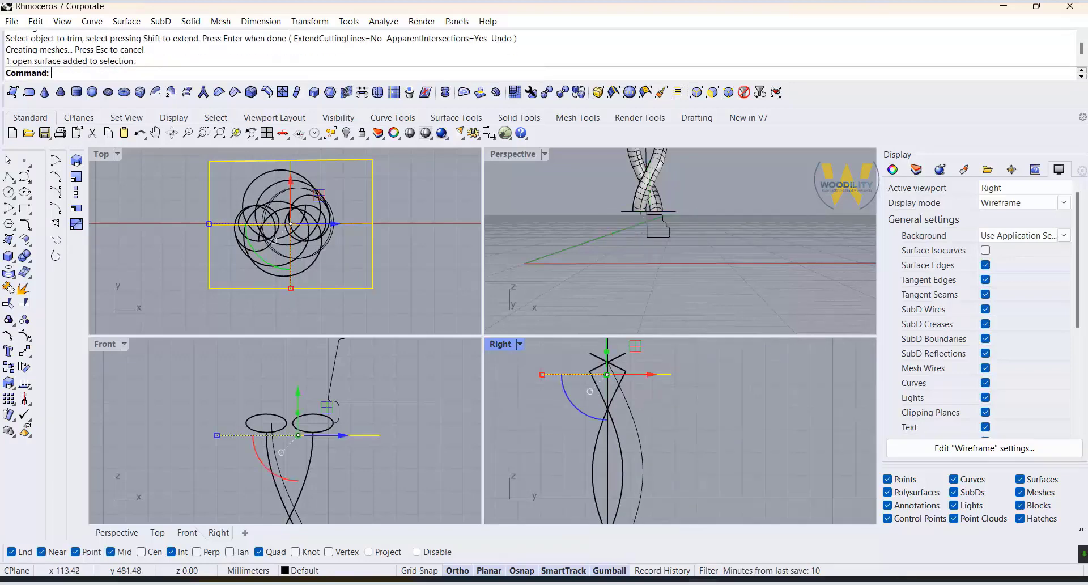
pyautogui.click(8, 305)
pyautogui.click(611, 364)
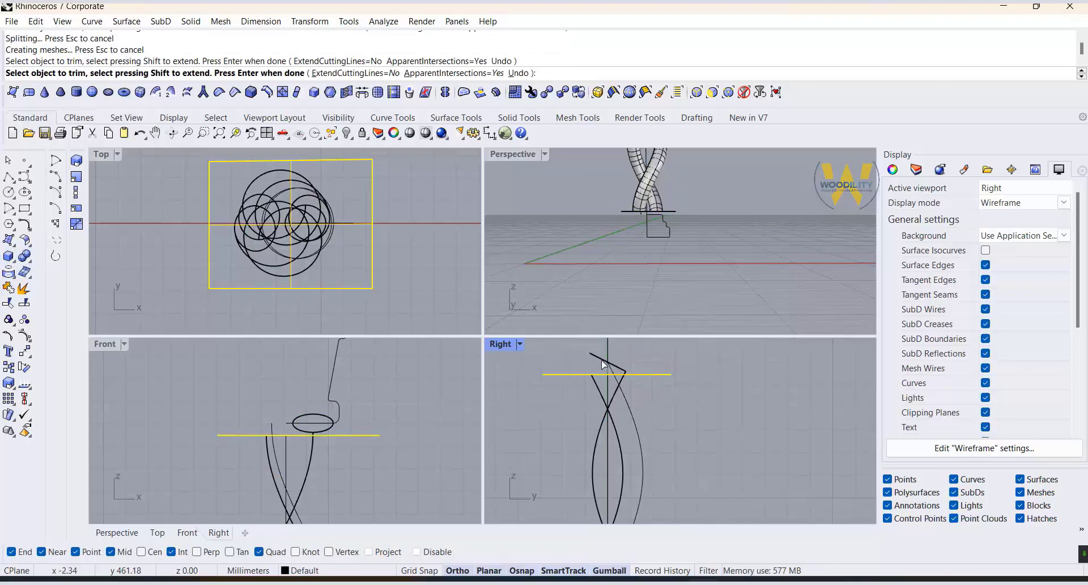
pyautogui.press('Return')
# Step: Delete the upper and lower flat cutting surfaces
pyautogui.click(657, 374)
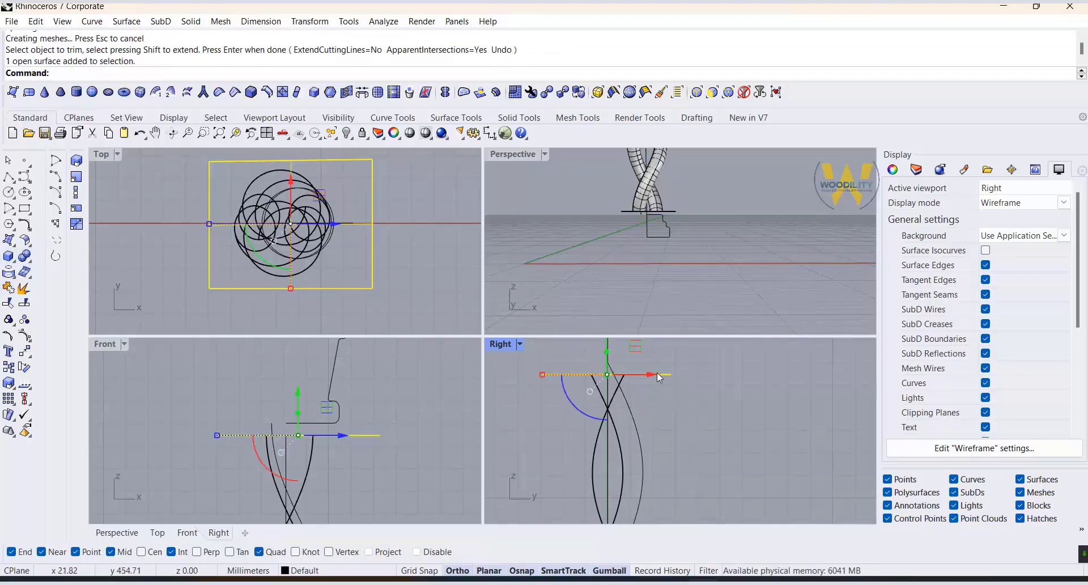
pyautogui.press('Delete')
pyautogui.click(363, 288)
pyautogui.press('Delete')
# Step: Cap the open flat ends of both helical pipes to make them closed solids
pyautogui.scroll(-6, 695, 294)
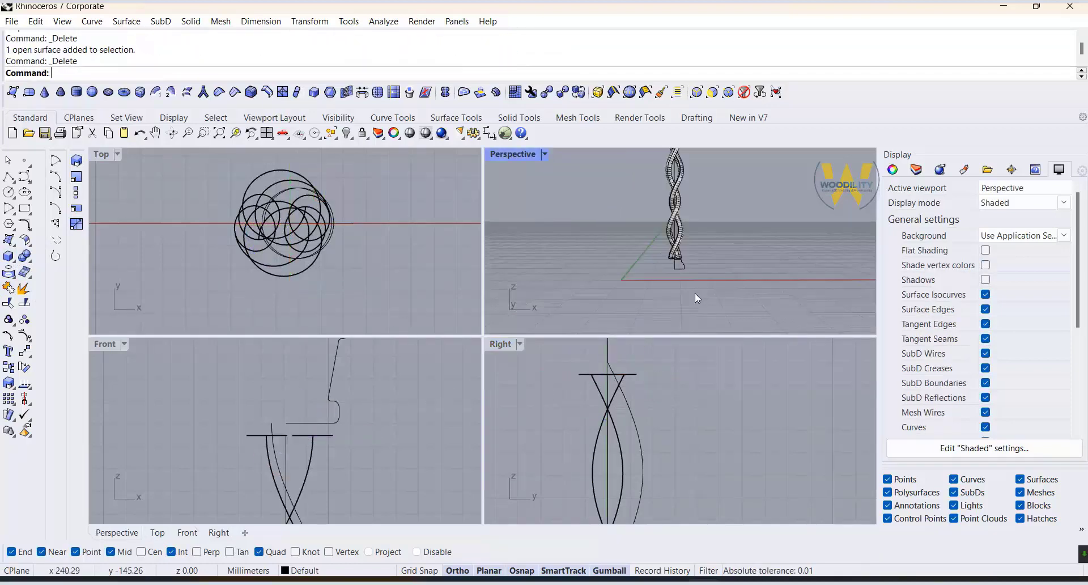
pyautogui.scroll(6, 691, 243)
pyautogui.moveTo(667, 270); pyautogui.dragTo(623, 281)
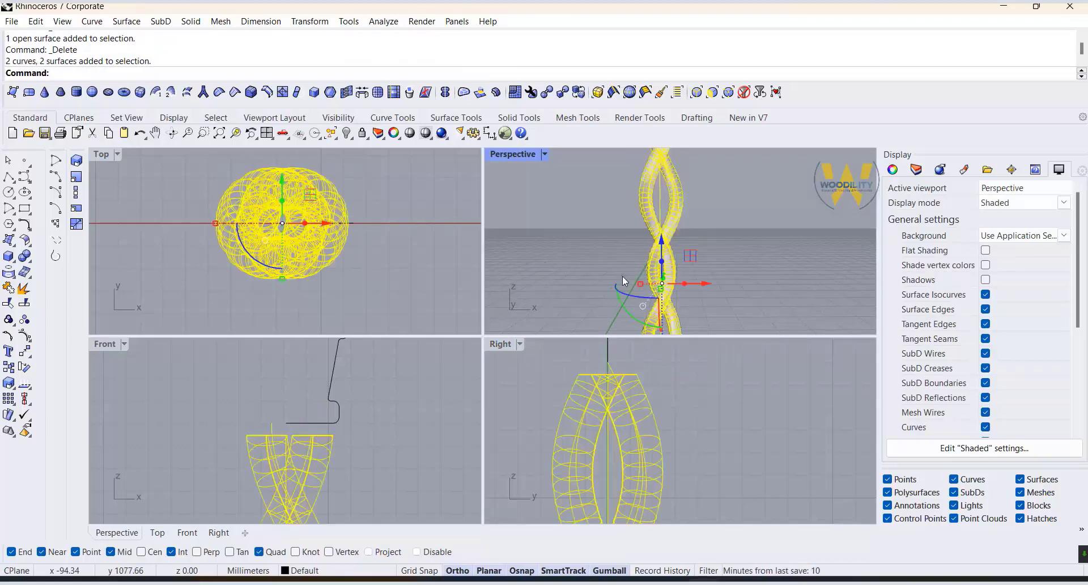
pyautogui.click(28, 270)
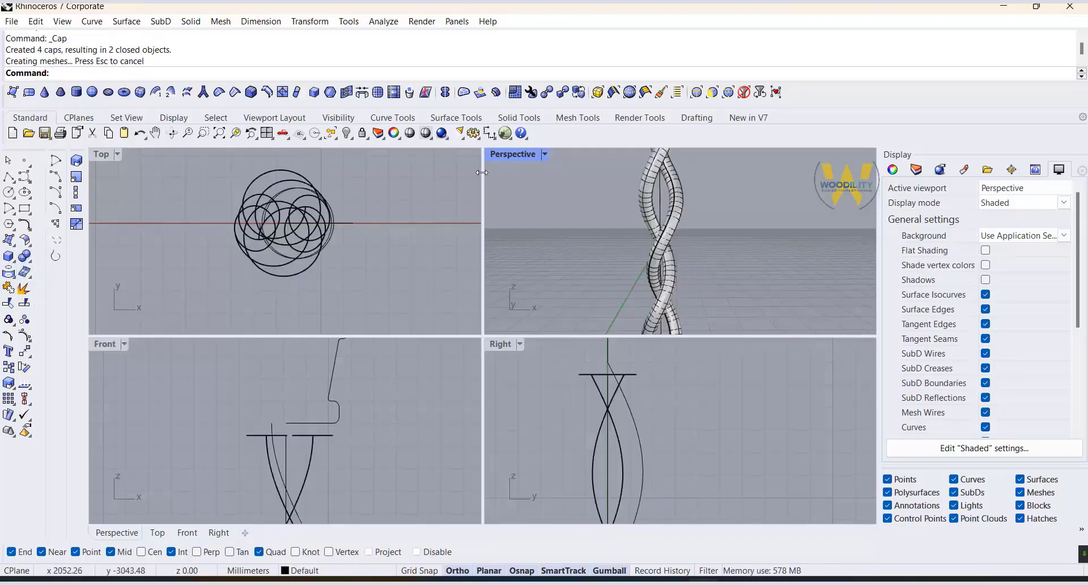
# Step: Enlarge the Perspective view and show the hidden revolved upper moulding and base again
pyautogui.doubleClick(515, 153)
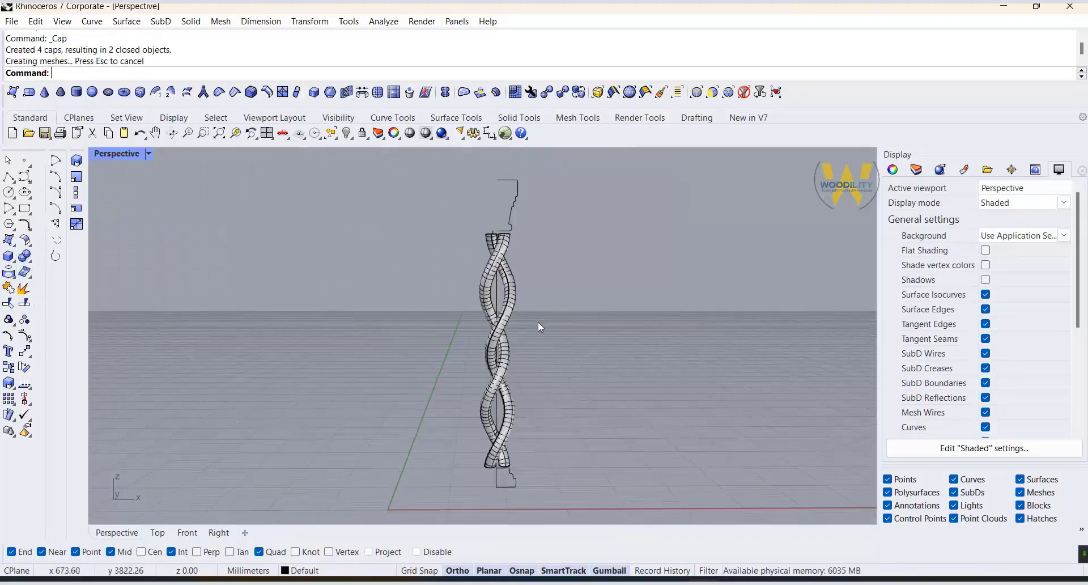
pyautogui.moveTo(538, 321); pyautogui.dragTo(522, 358, button='right')
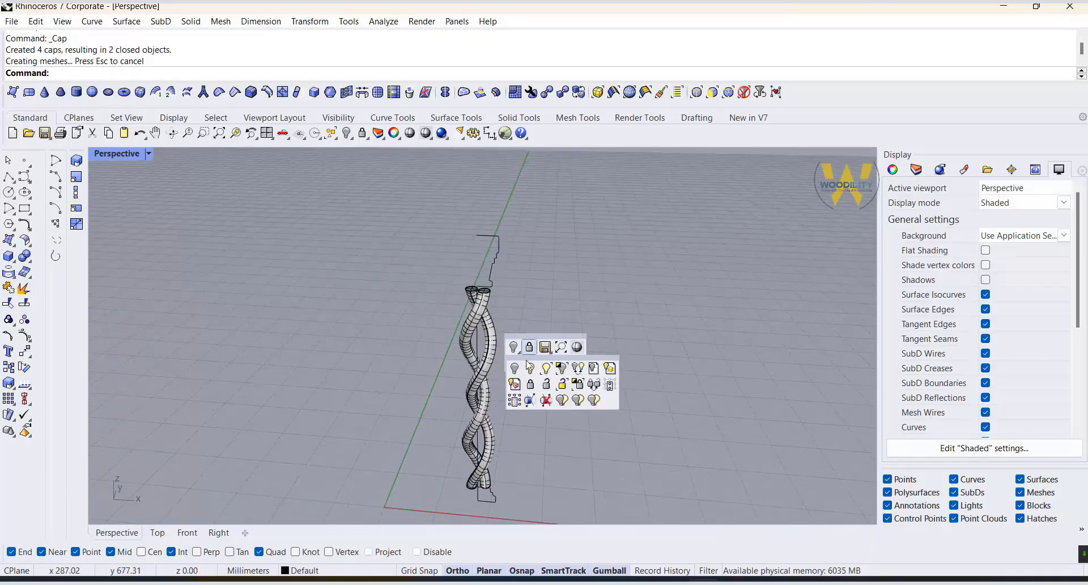
pyautogui.click(516, 348)
# Step: Move the revolved upper moulding straight down in the Front view so its underside meets the trimmed upper pipe ends
pyautogui.click(191, 533)
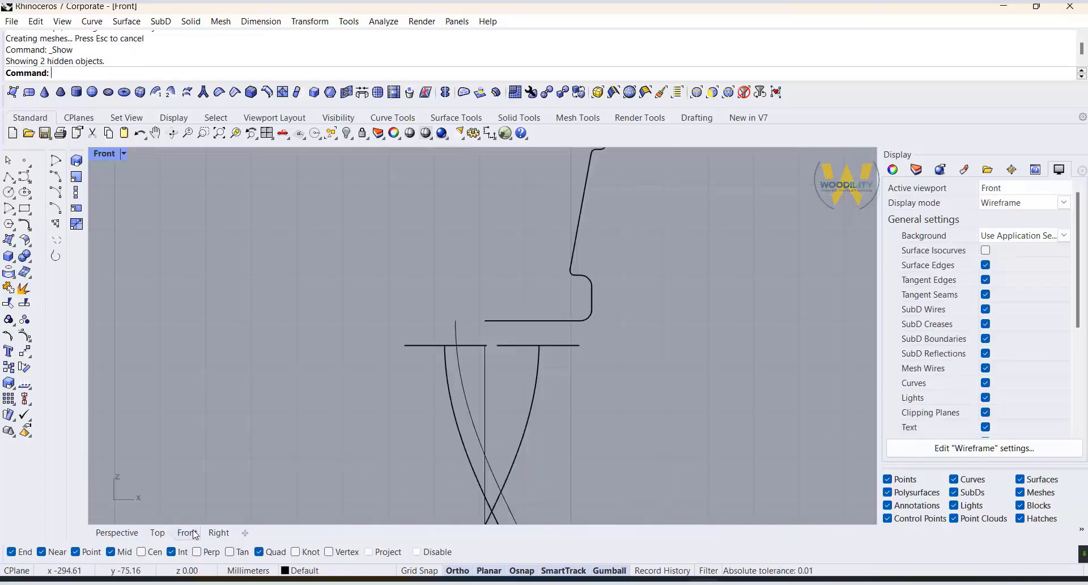
pyautogui.click(551, 323)
pyautogui.click(601, 368)
pyautogui.click(22, 328)
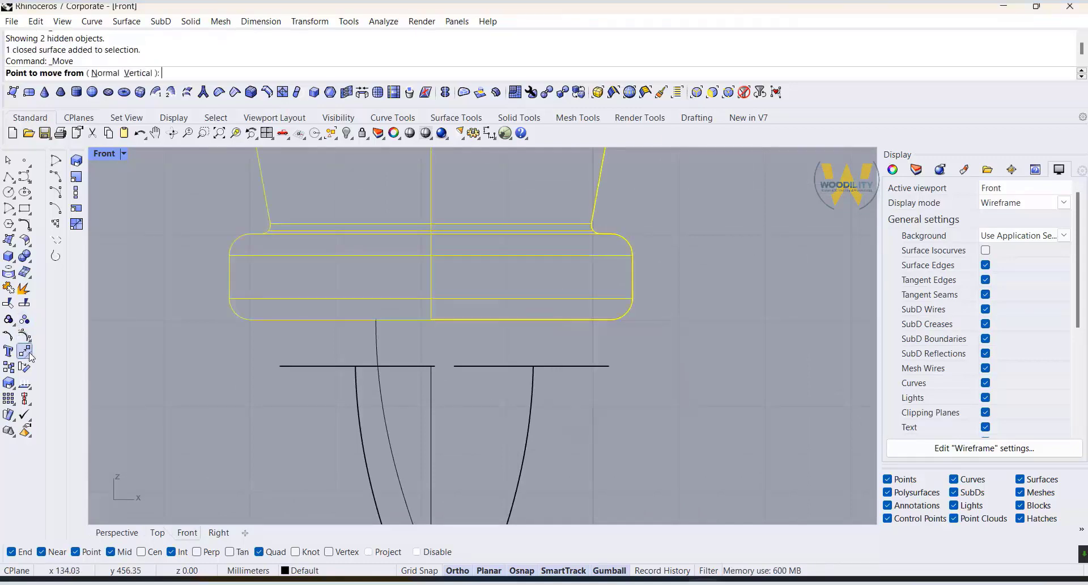
pyautogui.click(578, 320)
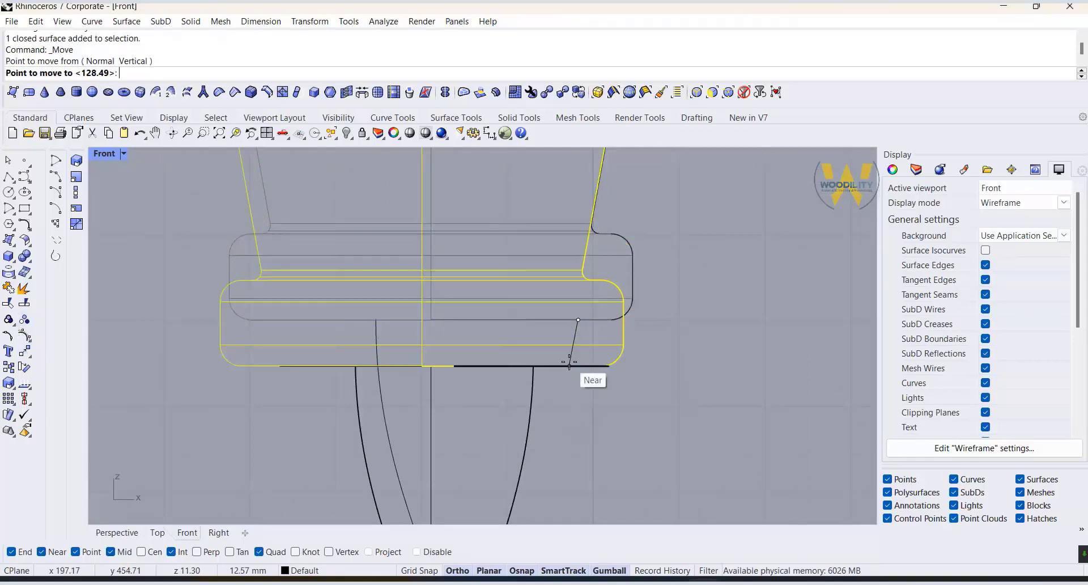
pyautogui.press('F8')
pyautogui.press('F8')
pyautogui.scroll(5, 579, 364)
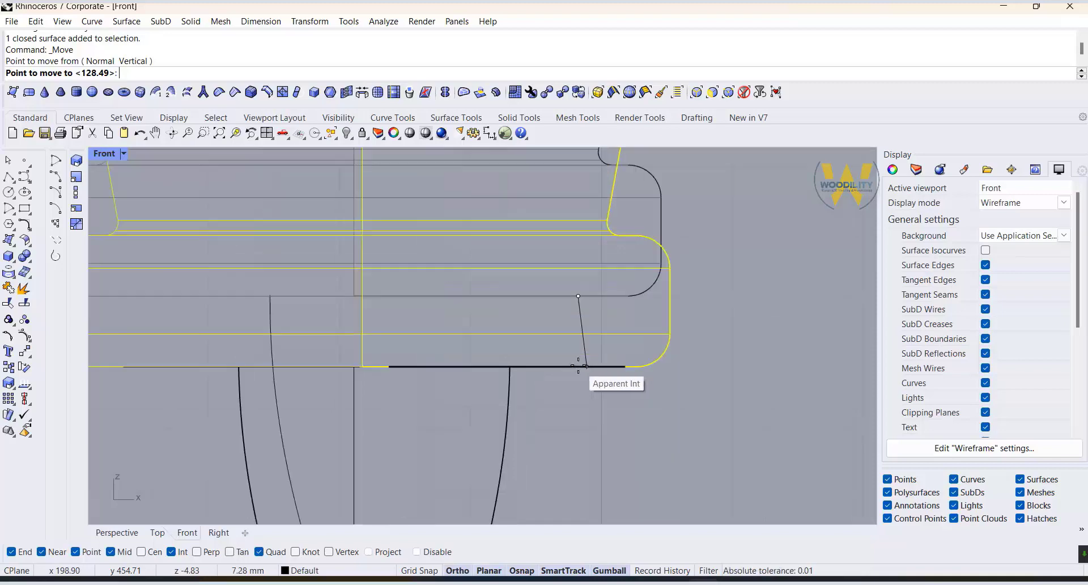
pyautogui.click(573, 363)
# Step: Move the revolved base straight up in the Front view so its top face meets the trimmed lower pipe ends
pyautogui.scroll(-6, 554, 261)
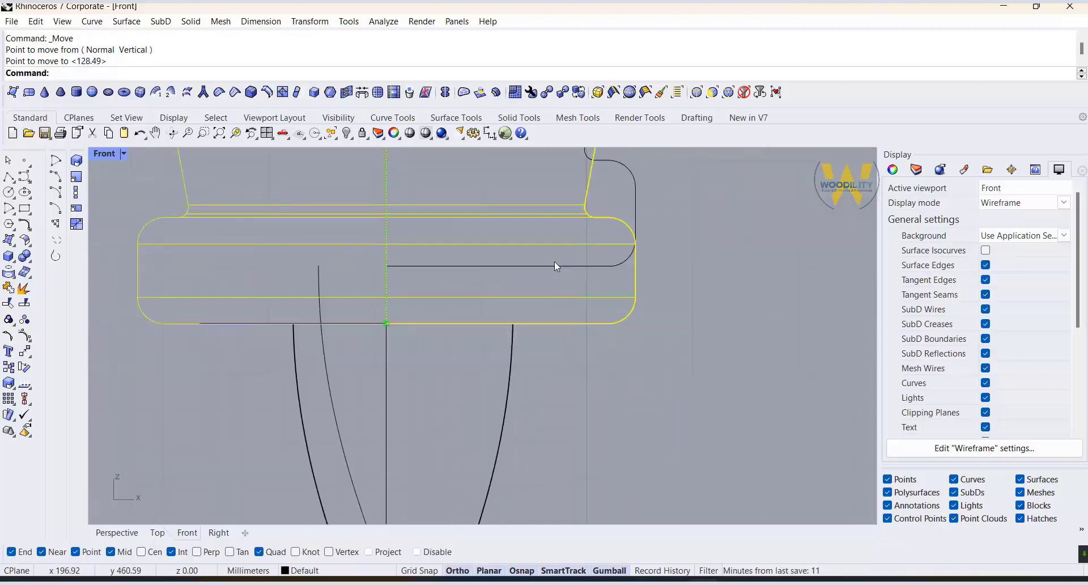
pyautogui.scroll(2, 542, 442)
pyautogui.scroll(-3, 576, 168)
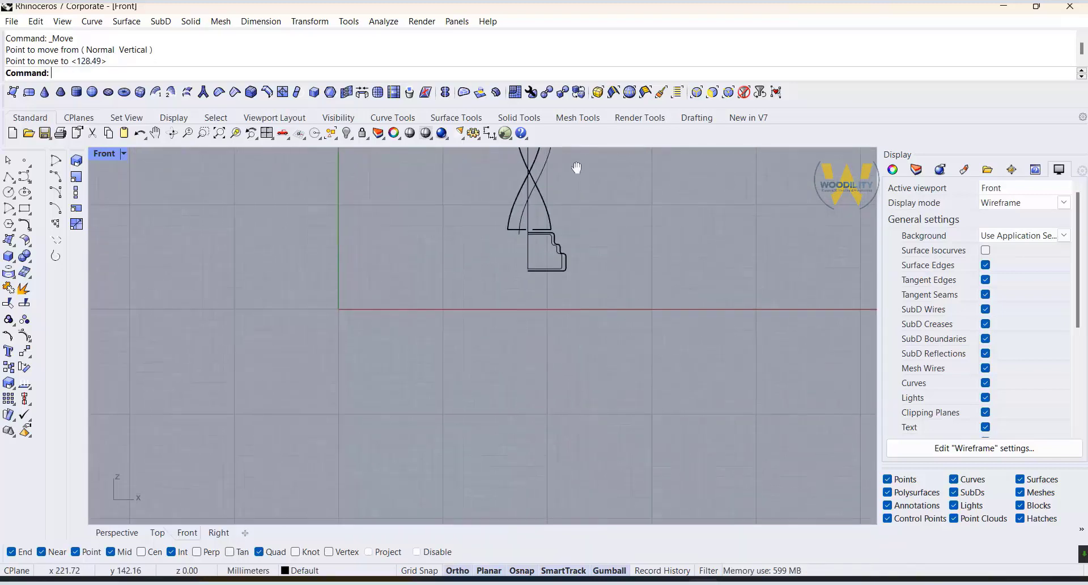
pyautogui.scroll(6, 543, 266)
pyautogui.click(524, 375)
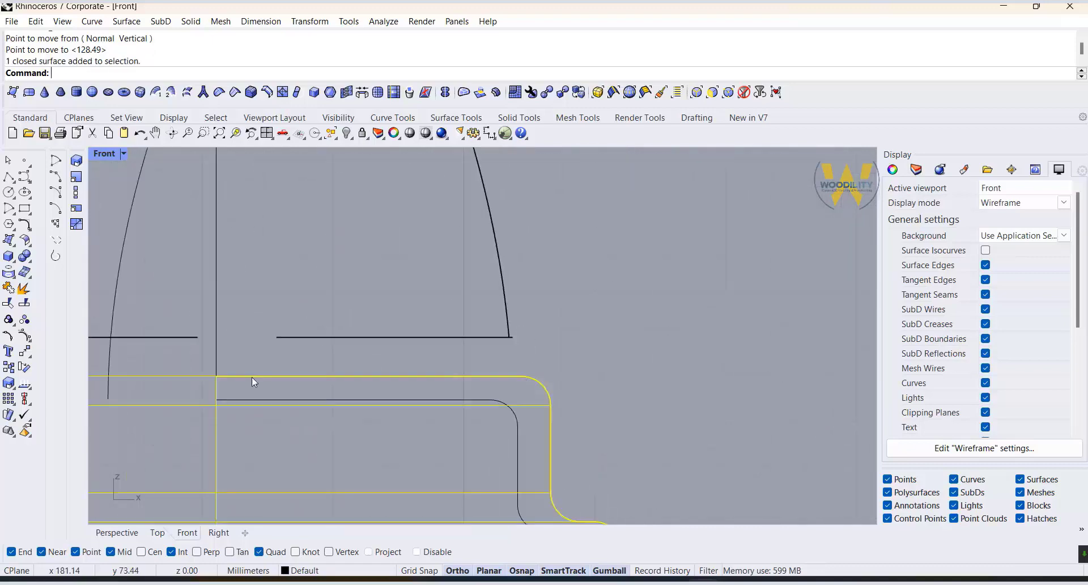
pyautogui.click(24, 350)
pyautogui.click(448, 375)
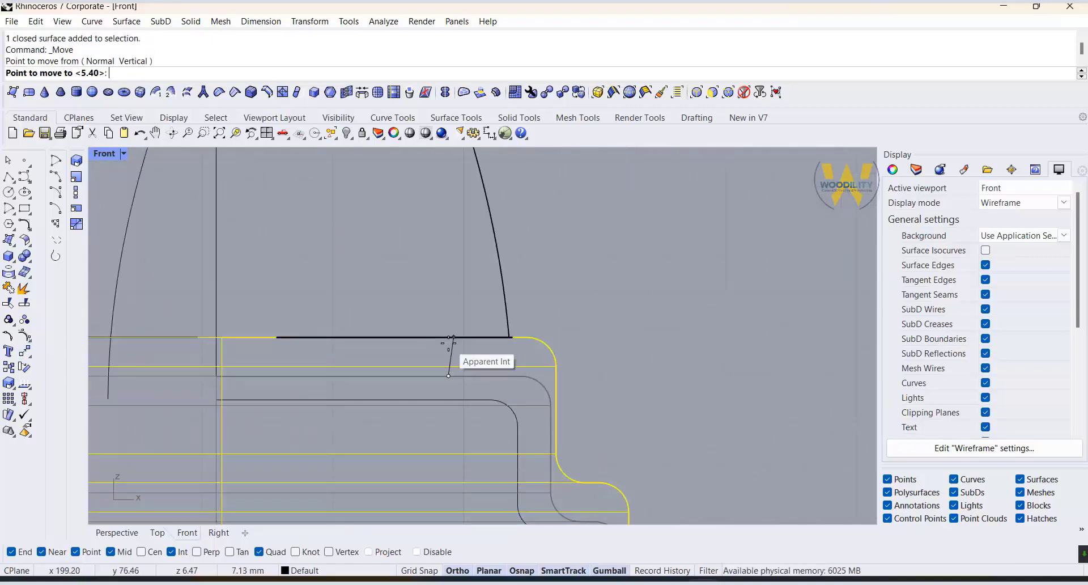
pyautogui.click(451, 338)
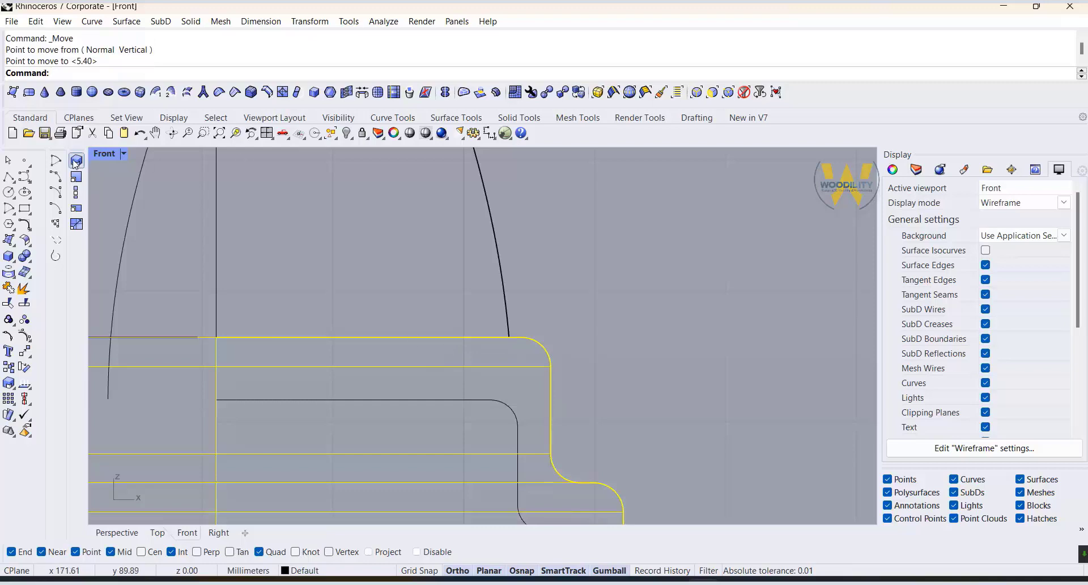
# Step: Scale the revolved base up slightly and uniformly in 3D so its top better supports the pipe ends
pyautogui.doubleClick(100, 154)
pyautogui.click(569, 220)
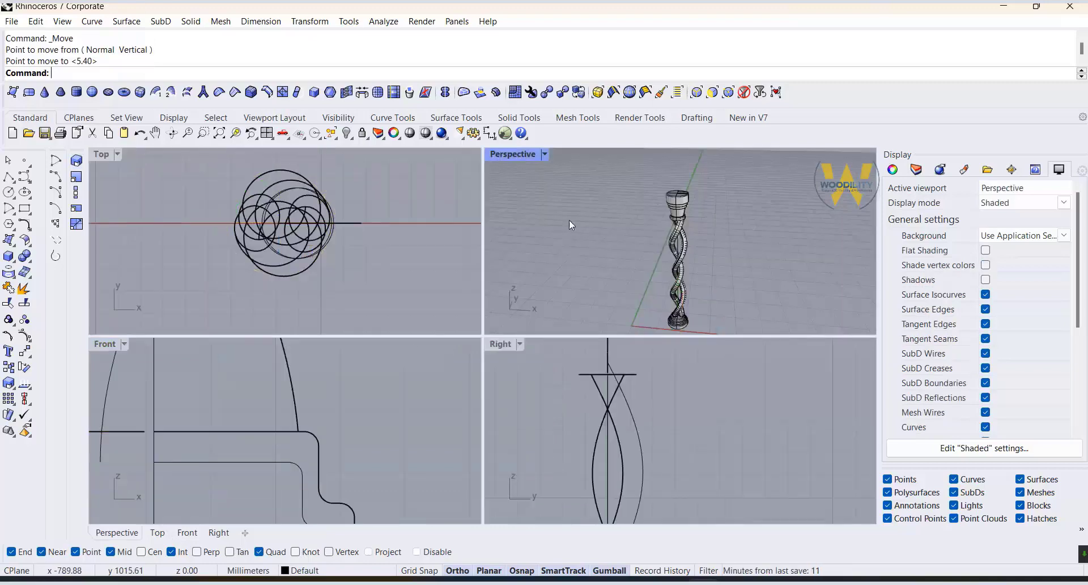
pyautogui.doubleClick(516, 155)
pyautogui.scroll(6, 509, 446)
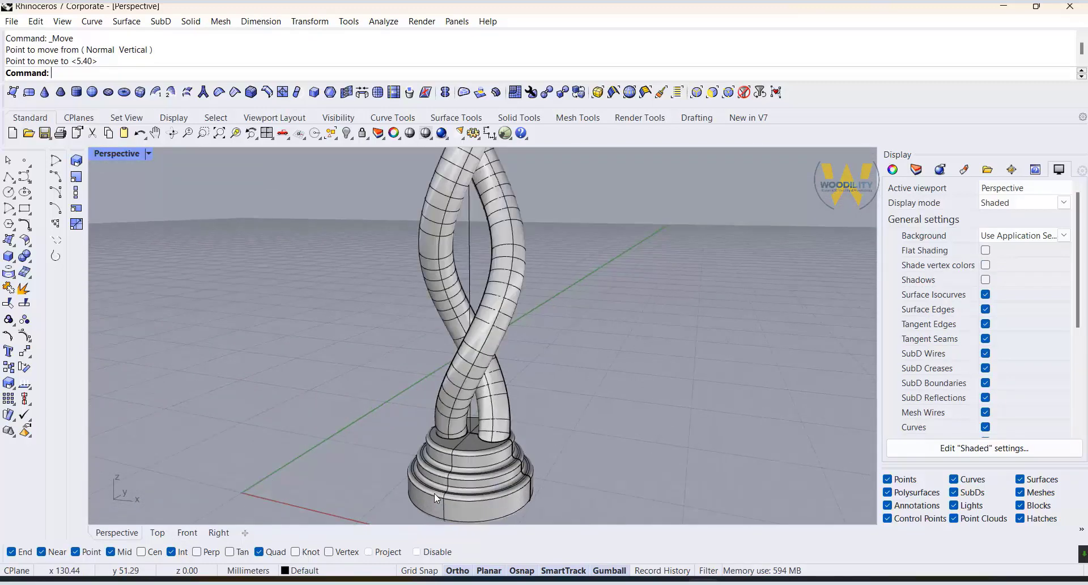
pyautogui.scroll(3, 434, 493)
pyautogui.scroll(-5, 483, 446)
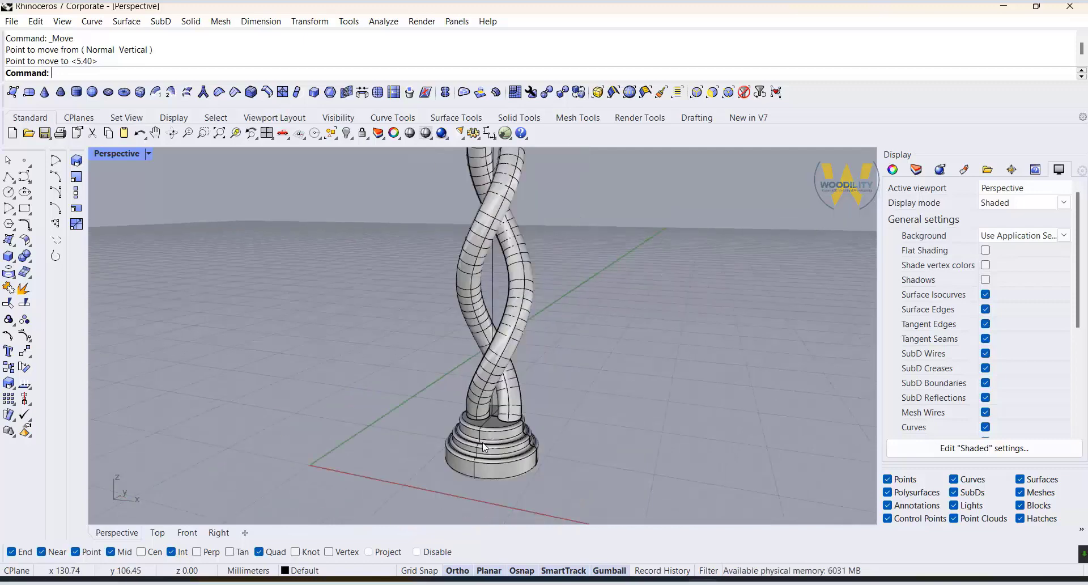
pyautogui.click(485, 448)
pyautogui.scroll(3, 484, 448)
pyautogui.moveTo(451, 440); pyautogui.dragTo(449, 444)
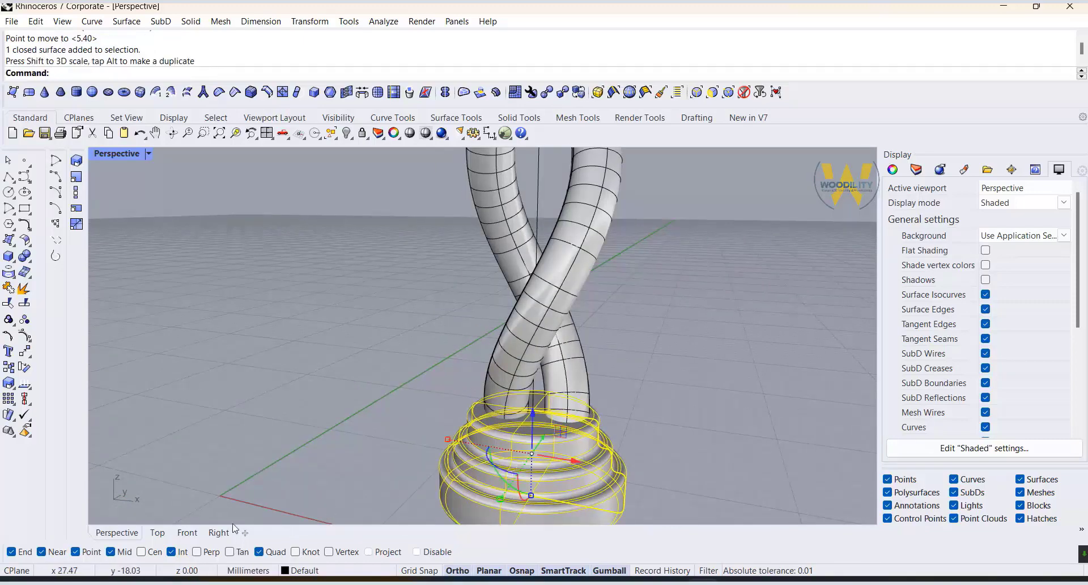
# Step: Move the enlarged base straight down in the Front view until its top face meets the lower pipe ends
pyautogui.click(187, 532)
pyautogui.click(29, 366)
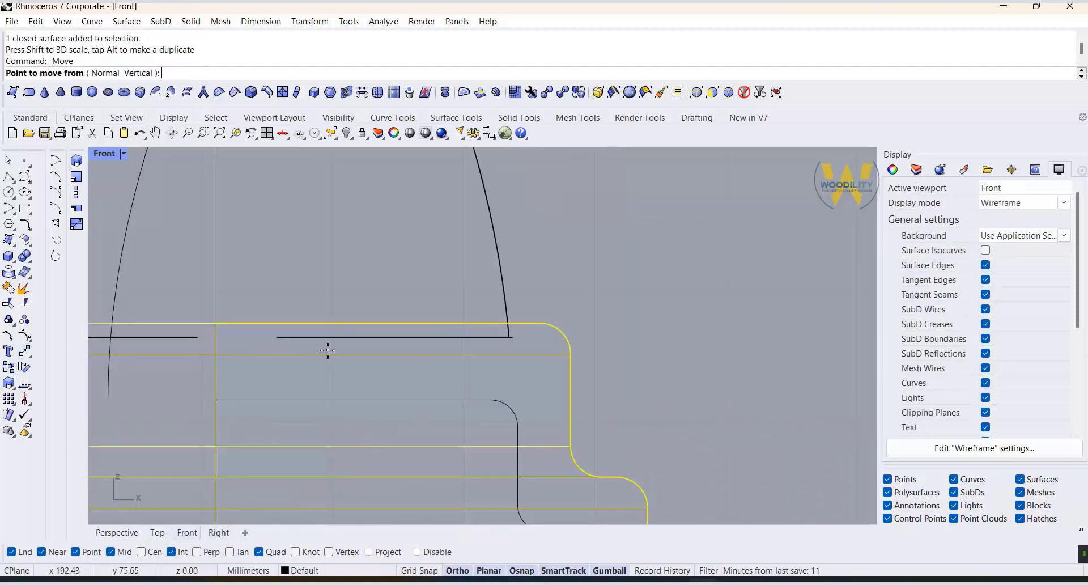
pyautogui.click(435, 323)
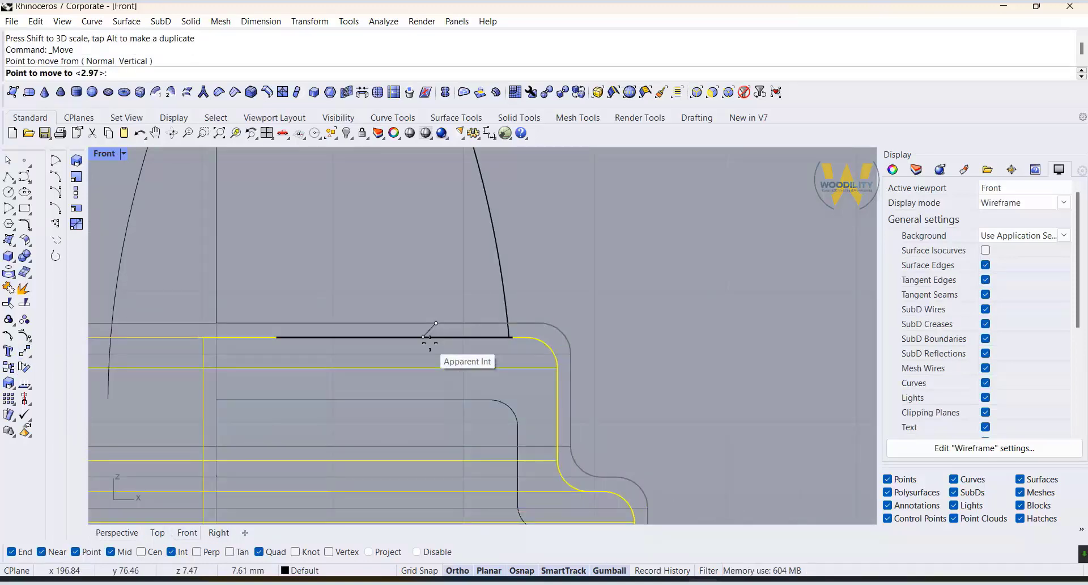
pyautogui.click(429, 339)
# Step: Exclude surfaces and polysurfaces from the selection filter and hide the construction curves around the whole piece
pyautogui.scroll(-5, 638, 306)
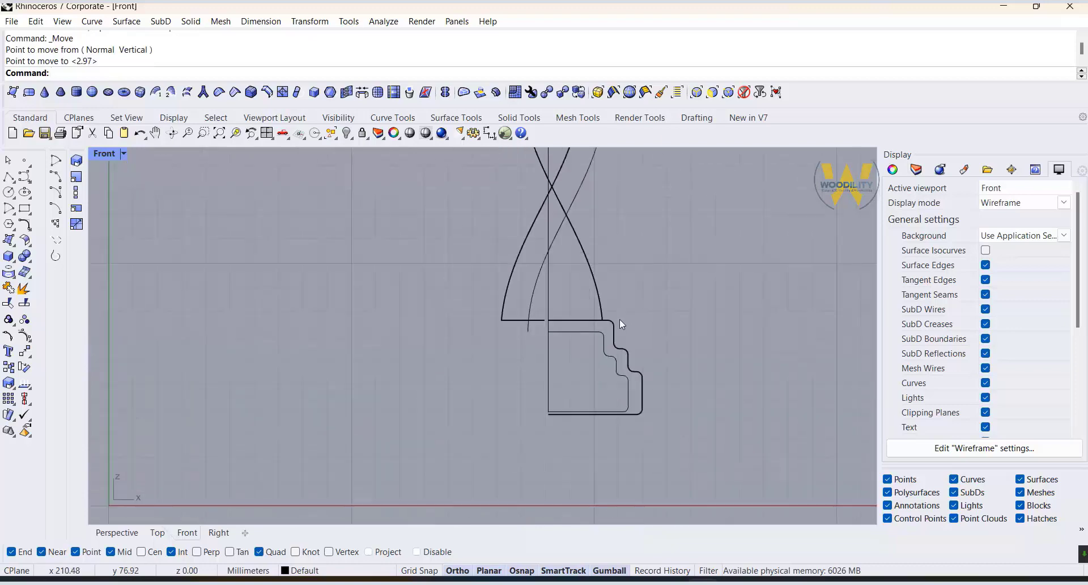
pyautogui.scroll(-5, 330, 454)
pyautogui.click(919, 479)
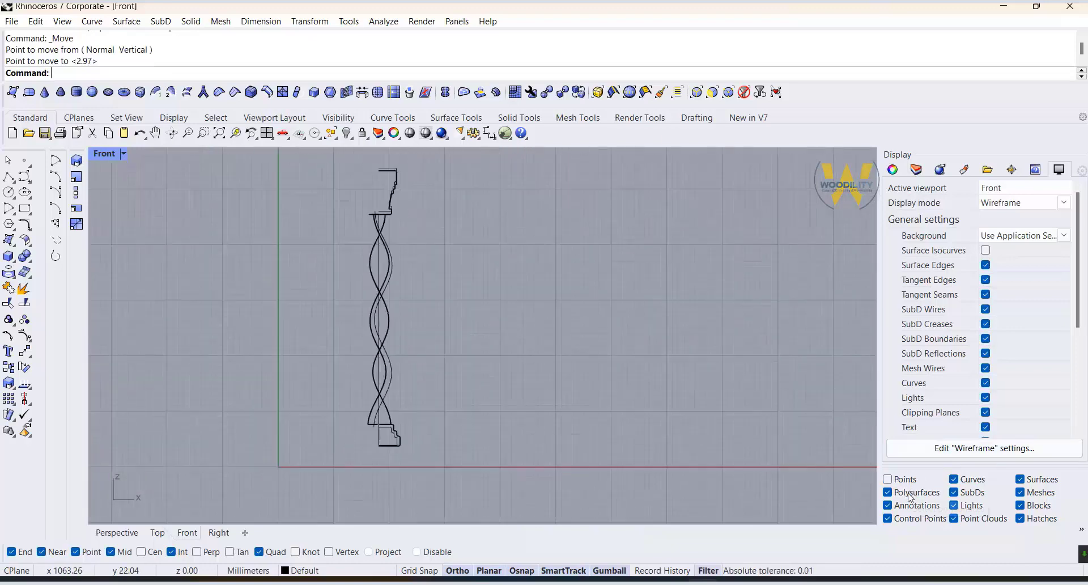
pyautogui.moveTo(322, 170); pyautogui.dragTo(555, 525)
pyautogui.click(536, 435)
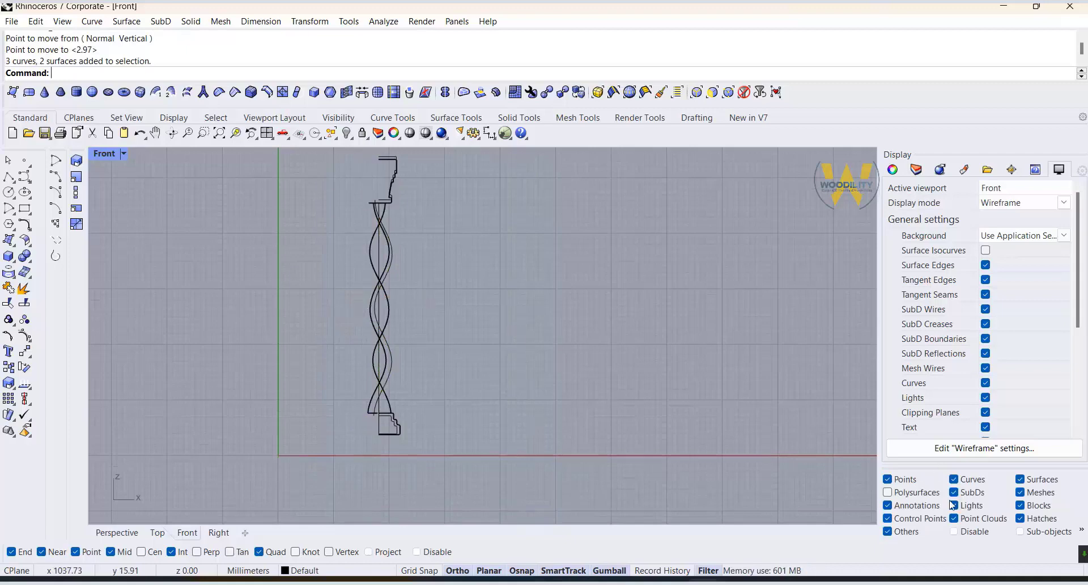
pyautogui.click(1020, 479)
pyautogui.scroll(-2, 566, 510)
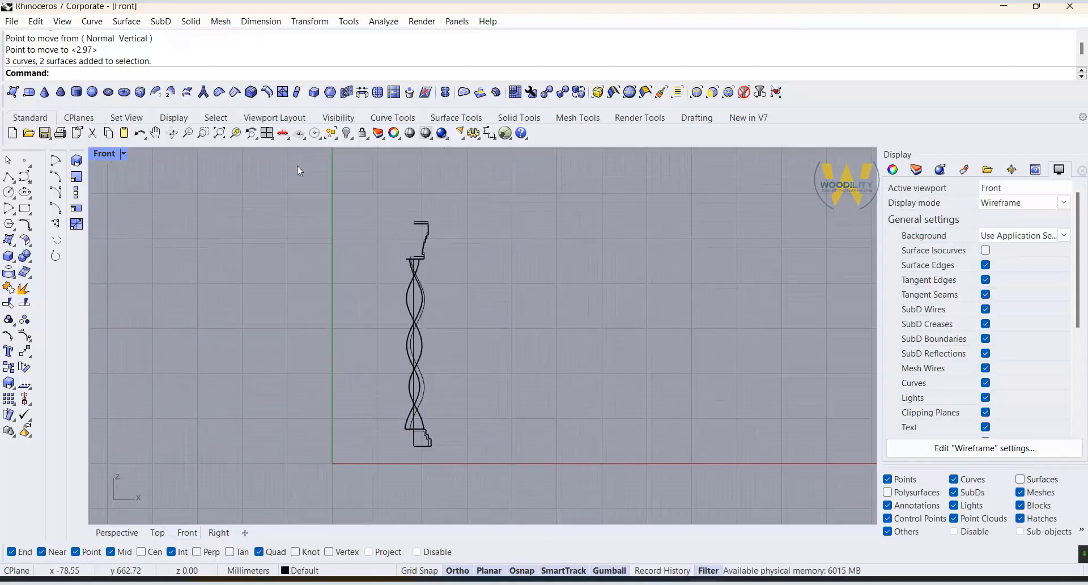
pyautogui.moveTo(488, 421); pyautogui.dragTo(520, 492)
pyautogui.middleClick(529, 414)
pyautogui.click(499, 404)
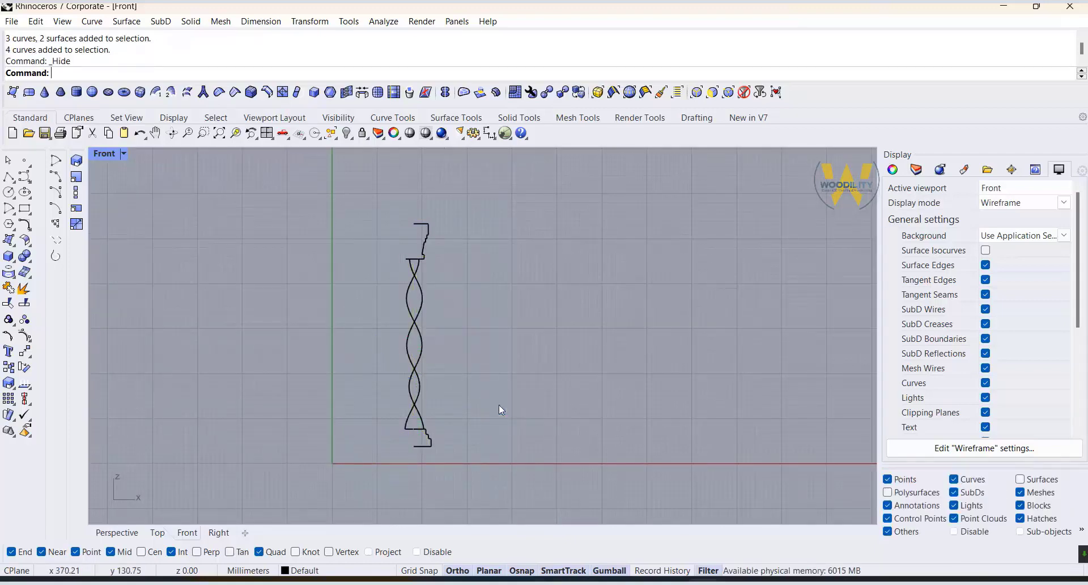
pyautogui.doubleClick(102, 153)
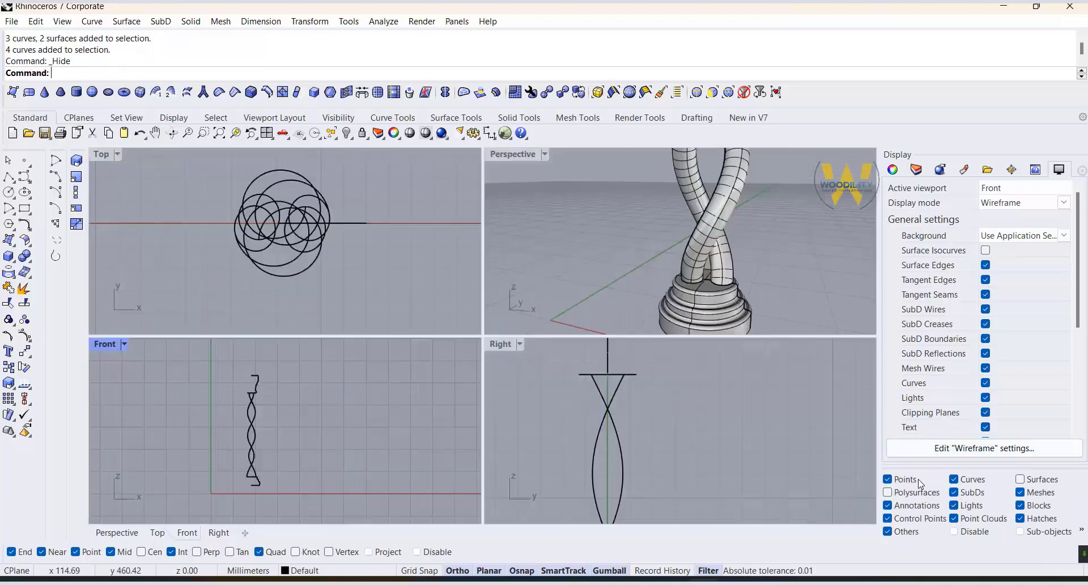
pyautogui.doubleClick(495, 154)
pyautogui.scroll(-3, 447, 413)
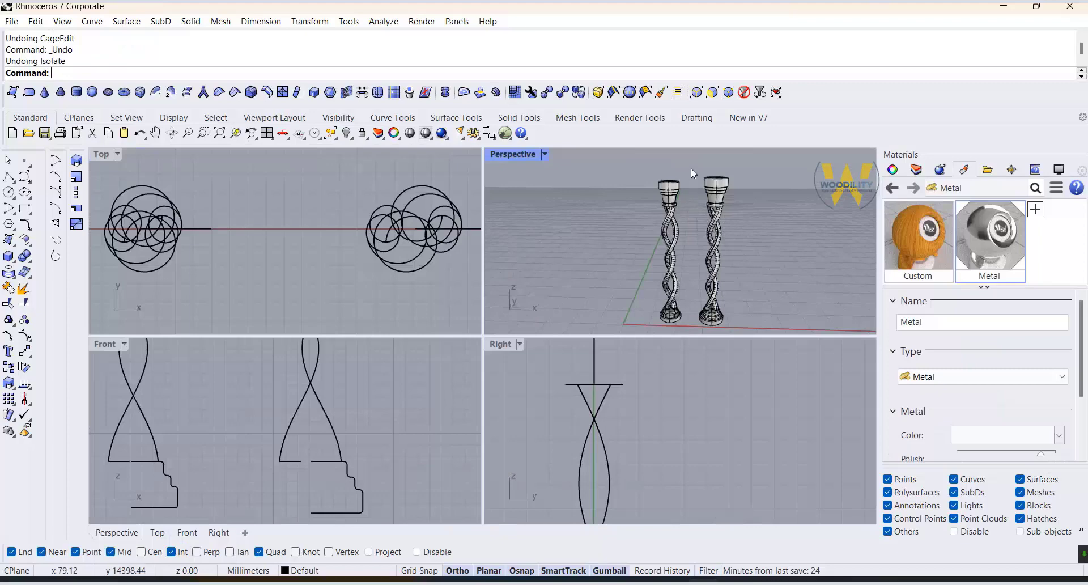
# Step: Copy the complete piece nearest the origin in the negative X direction, clear of the two existing pieces
pyautogui.moveTo(644, 320); pyautogui.dragTo(644, 320)
pyautogui.moveTo(715, 258); pyautogui.dragTo(620, 269)
pyautogui.doubleClick(508, 154)
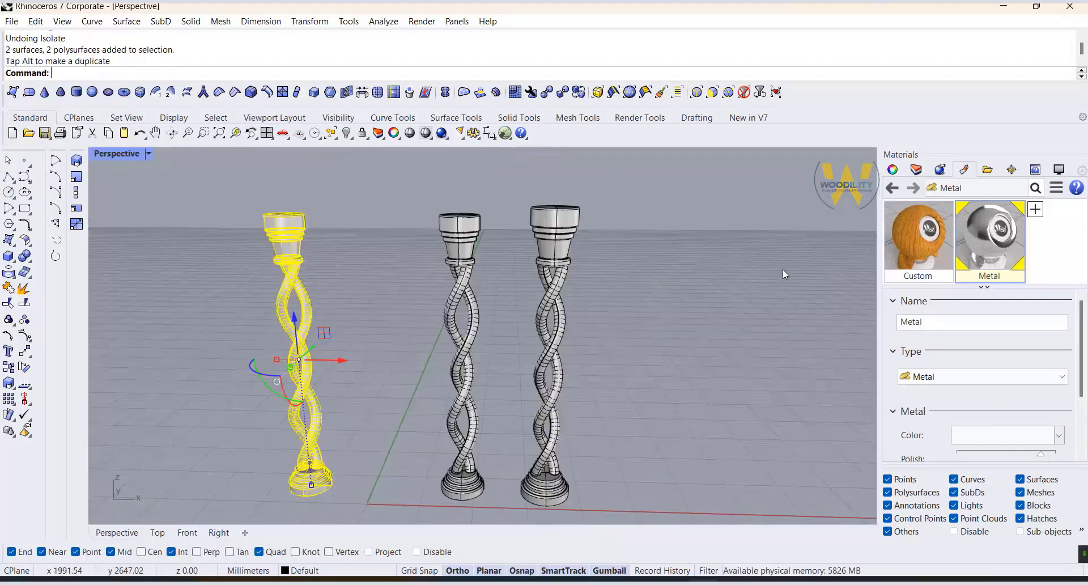
# Step: Delete one of the two intertwined pipes from the new copy
pyautogui.scroll(-6, 783, 270)
pyautogui.scroll(6, 541, 330)
pyautogui.click(648, 351)
pyautogui.moveTo(648, 350); pyautogui.dragTo(528, 366, button='right')
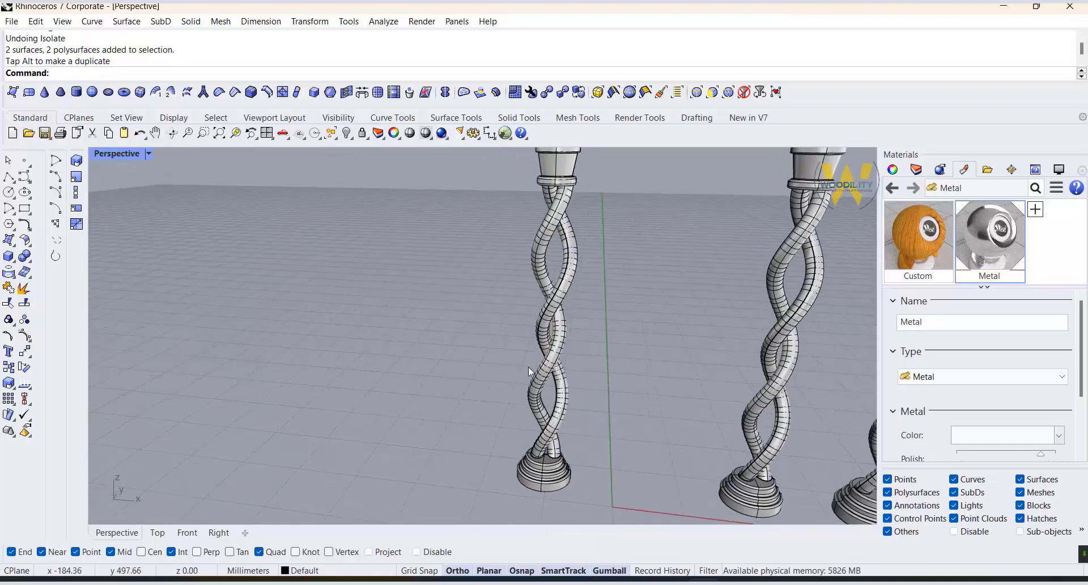
pyautogui.scroll(-4, 530, 366)
pyautogui.scroll(4, 545, 338)
pyautogui.click(548, 288)
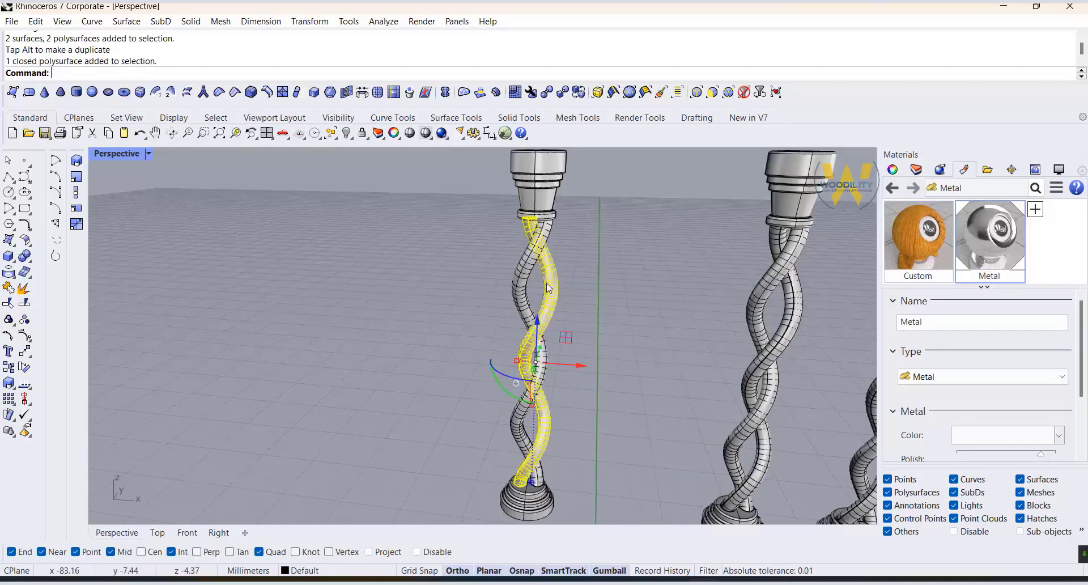
pyautogui.moveTo(583, 369); pyautogui.dragTo(572, 367)
pyautogui.press('Delete')
# Step: Make a copy of the remaining pipe rotated half a turn about its vertical axis in the Top view
pyautogui.click(541, 342)
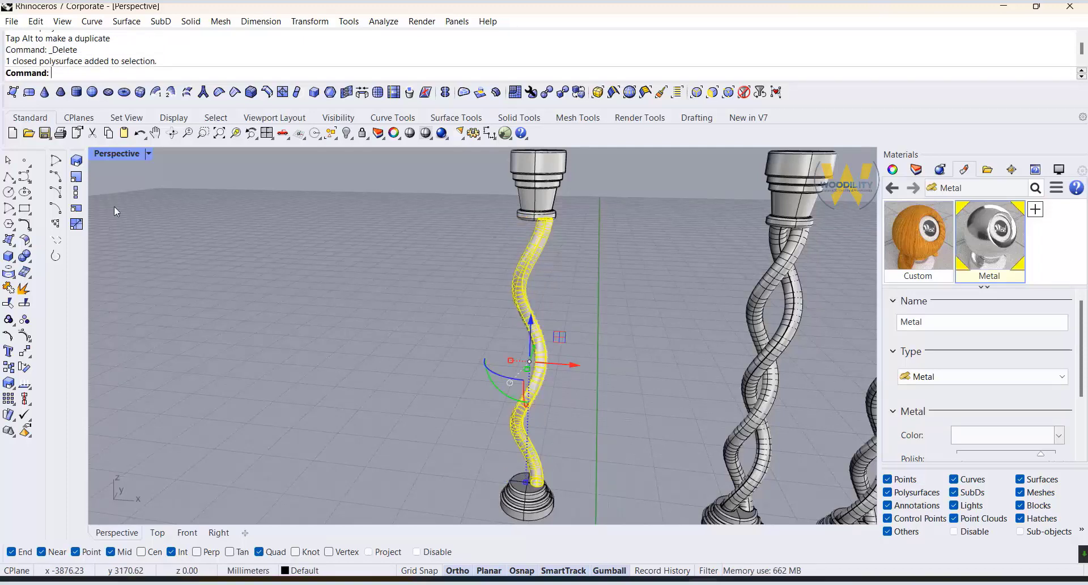
pyautogui.doubleClick(112, 156)
pyautogui.moveTo(216, 217); pyautogui.dragTo(332, 217, button='right')
pyautogui.scroll(-6, 331, 215)
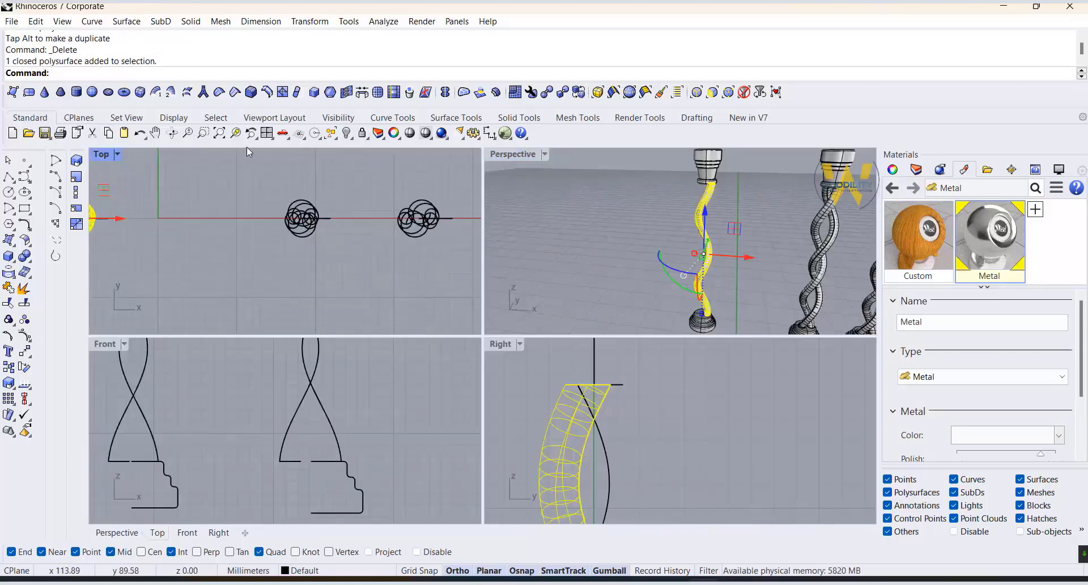
pyautogui.rightClick(235, 132)
pyautogui.moveTo(262, 231); pyautogui.dragTo(295, 241, button='right')
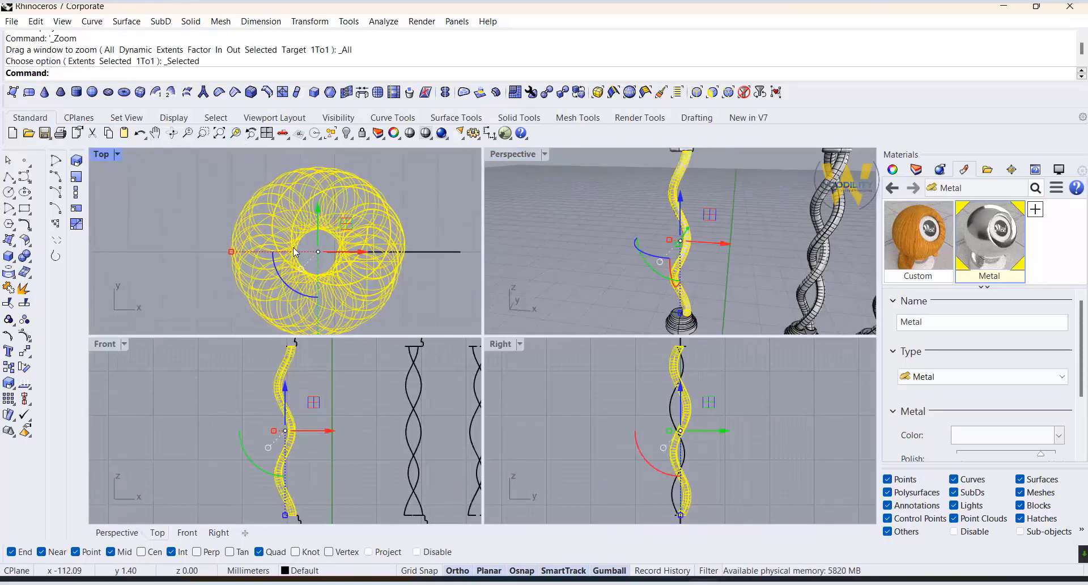
pyautogui.click(297, 299)
pyautogui.press('Return')
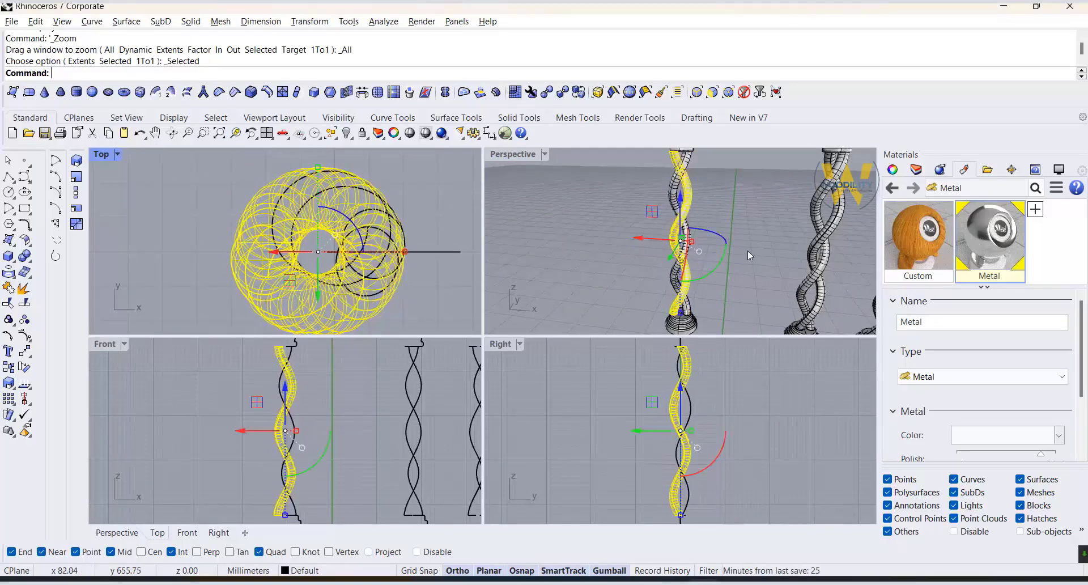
pyautogui.click(747, 250)
# Step: Scale the new piece's revolved base down slightly in the Top view
pyautogui.moveTo(732, 264); pyautogui.dragTo(704, 266, button='right')
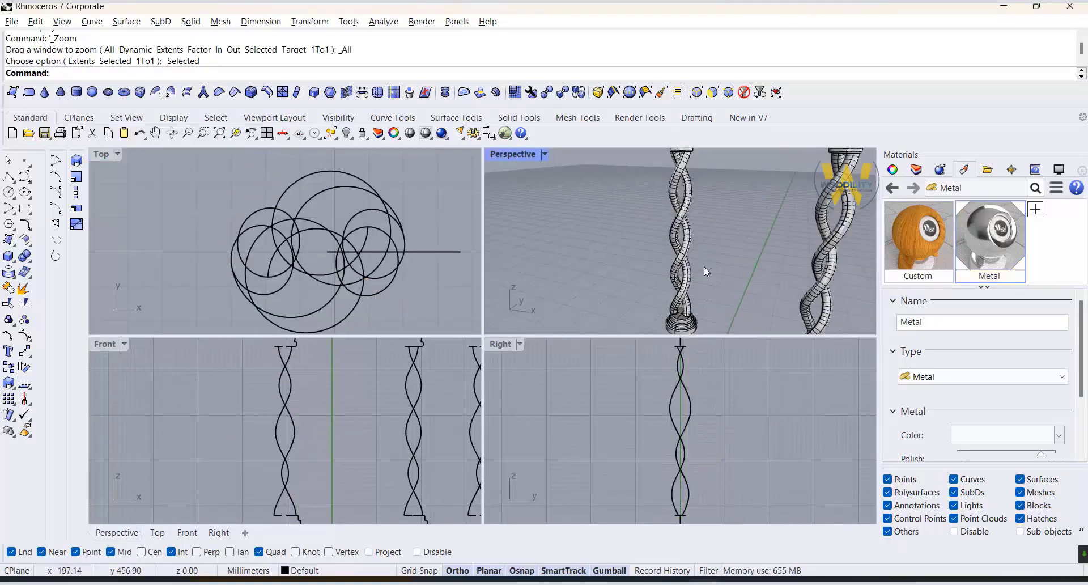
pyautogui.scroll(-3, 682, 243)
pyautogui.scroll(5, 691, 312)
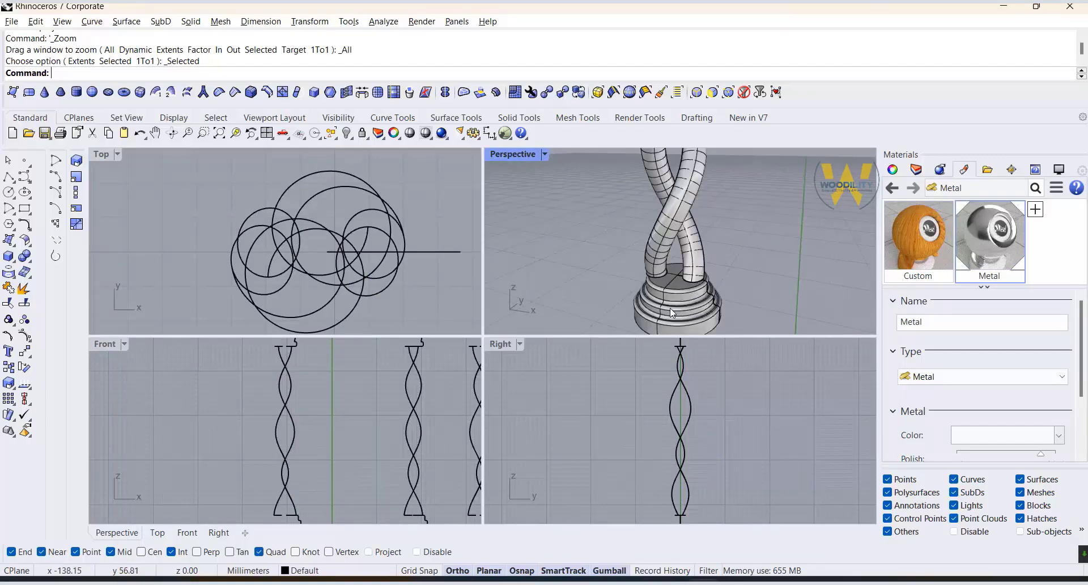
pyautogui.click(670, 308)
pyautogui.scroll(4, 253, 216)
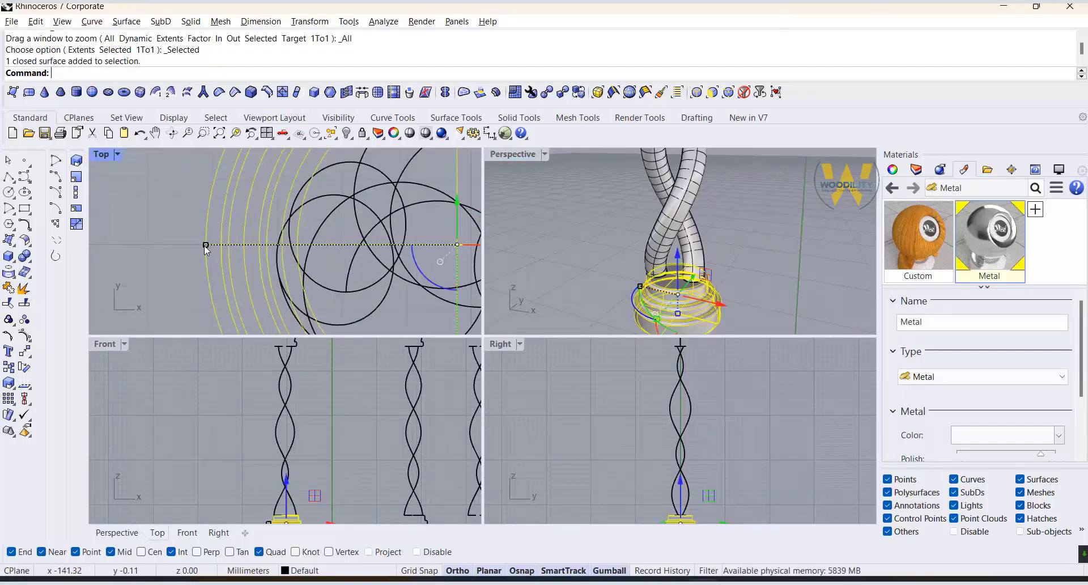
pyautogui.moveTo(208, 245); pyautogui.dragTo(213, 243)
pyautogui.scroll(-4, 266, 309)
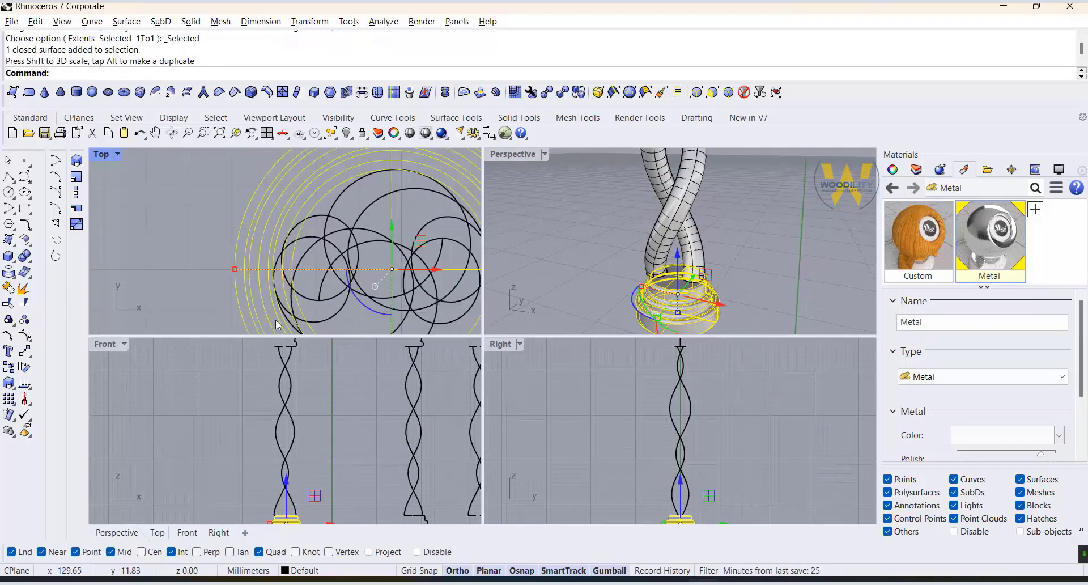
pyautogui.click(724, 258)
# Step: Scale the new piece's upper revolved moulding down slightly in the Top view
pyautogui.scroll(-6, 722, 280)
pyautogui.moveTo(722, 280); pyautogui.dragTo(719, 223, button='right')
pyautogui.scroll(5, 717, 223)
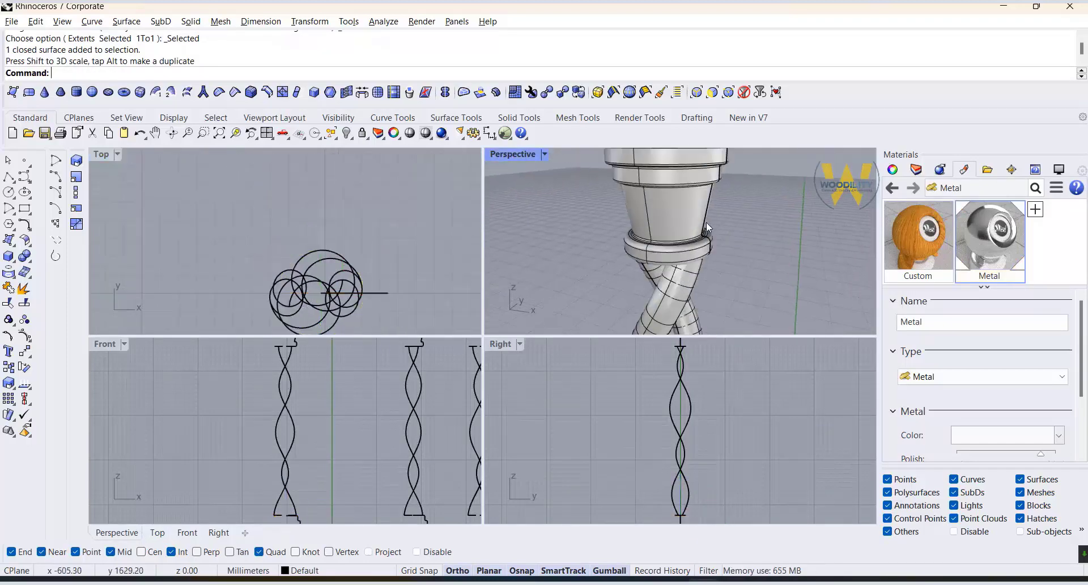
pyautogui.click(706, 222)
pyautogui.scroll(2, 170, 397)
pyautogui.scroll(5, 250, 305)
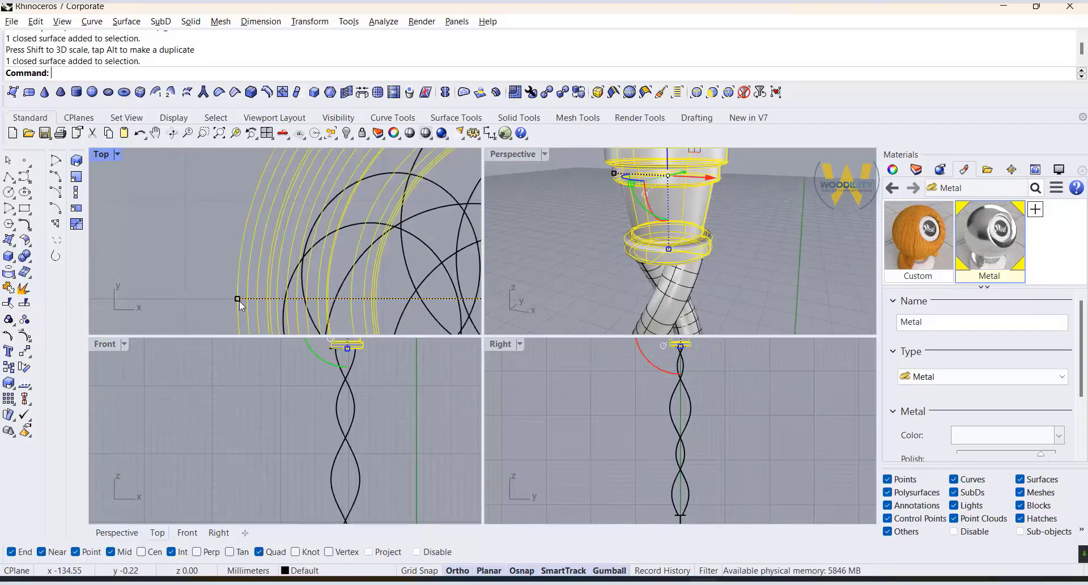
pyautogui.moveTo(238, 298); pyautogui.dragTo(245, 299)
pyautogui.click(215, 289)
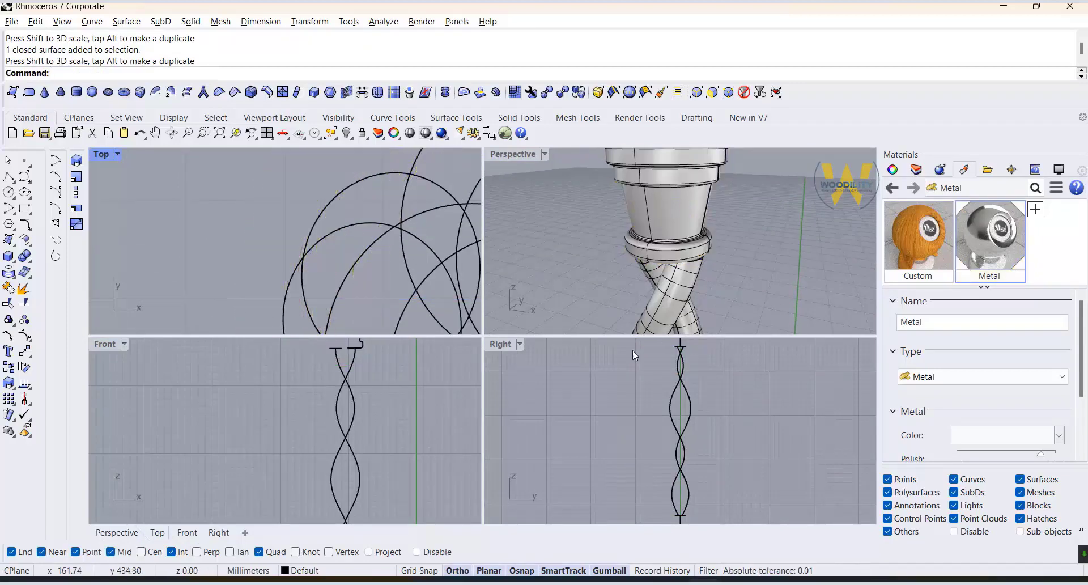
# Step: Isolate the new piece's pipe whose lower end stands nearest the front edge of the base
pyautogui.click(691, 281)
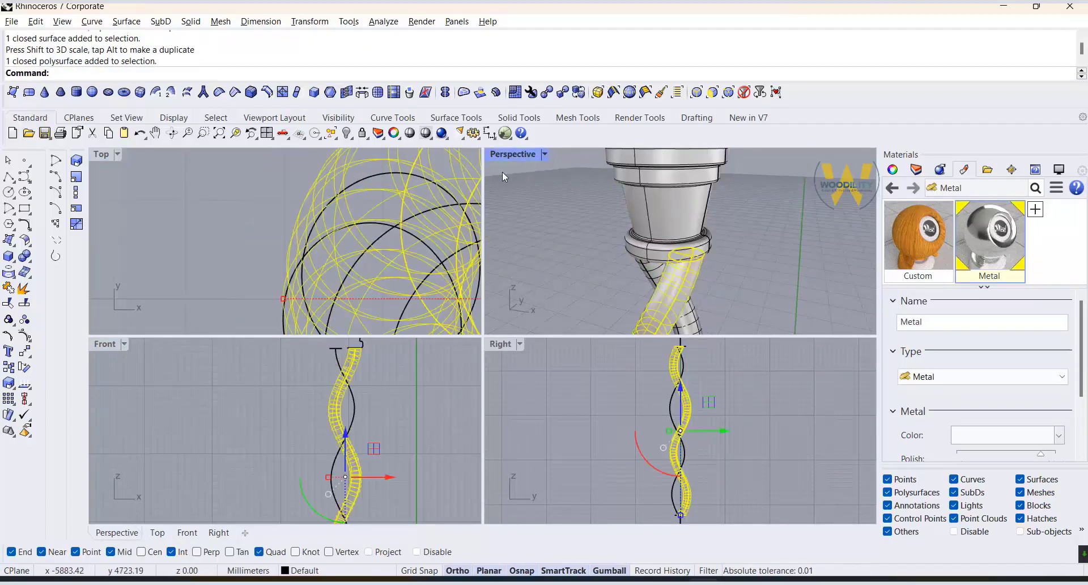
pyautogui.doubleClick(512, 154)
pyautogui.scroll(-3, 512, 162)
pyautogui.scroll(-3, 556, 304)
pyautogui.press('Escape')
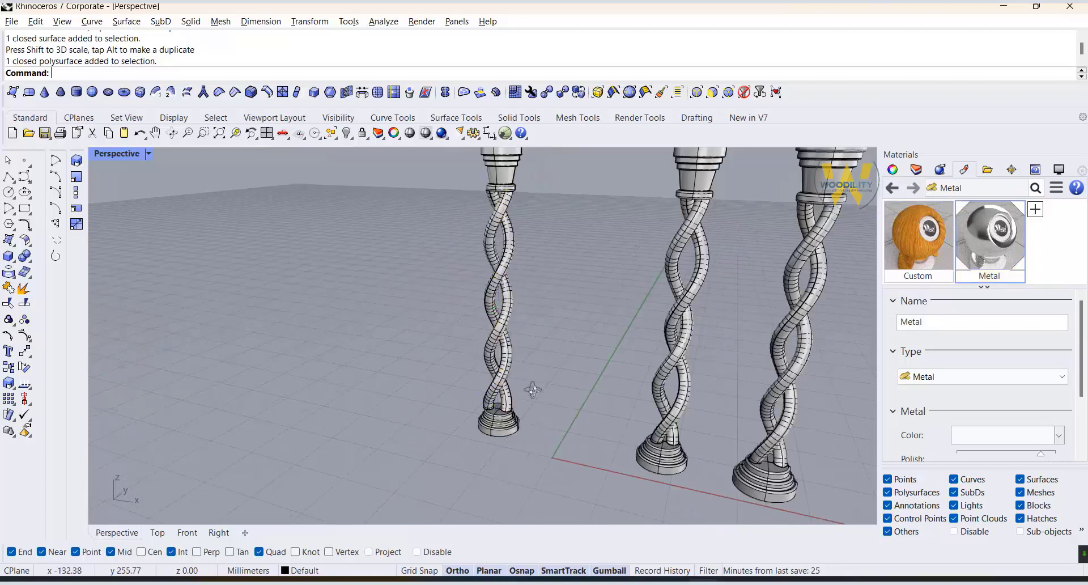
pyautogui.scroll(6, 532, 389)
pyautogui.click(427, 365)
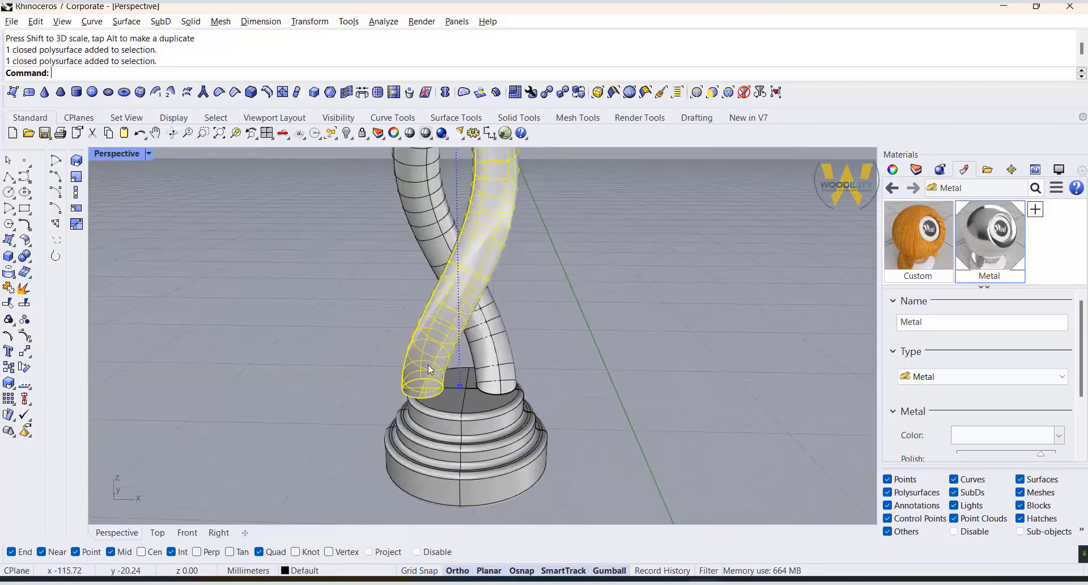
pyautogui.scroll(-5, 428, 365)
pyautogui.scroll(3, 448, 182)
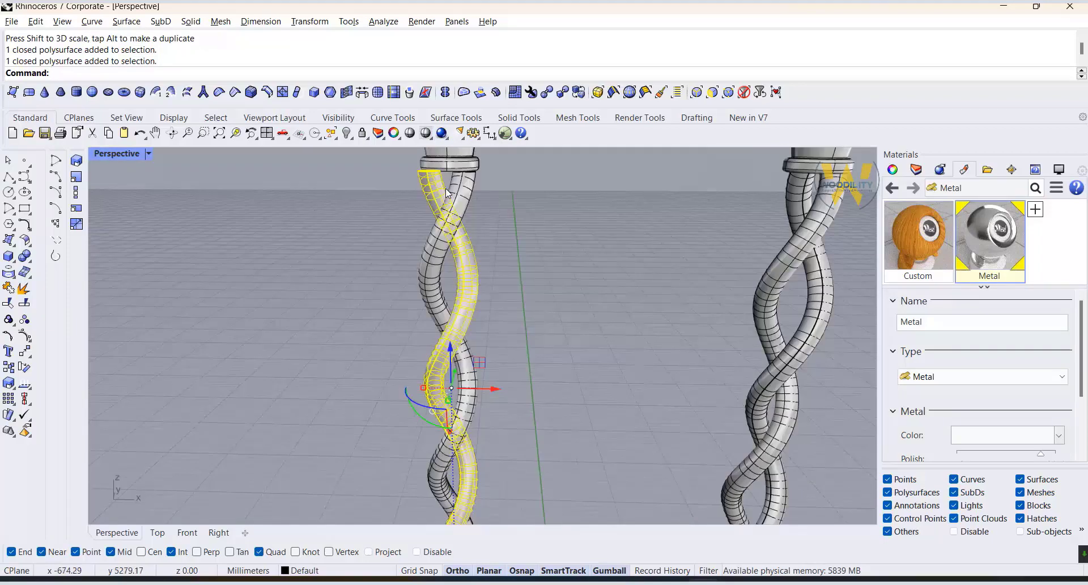
pyautogui.middleClick(494, 226)
pyautogui.click(484, 235)
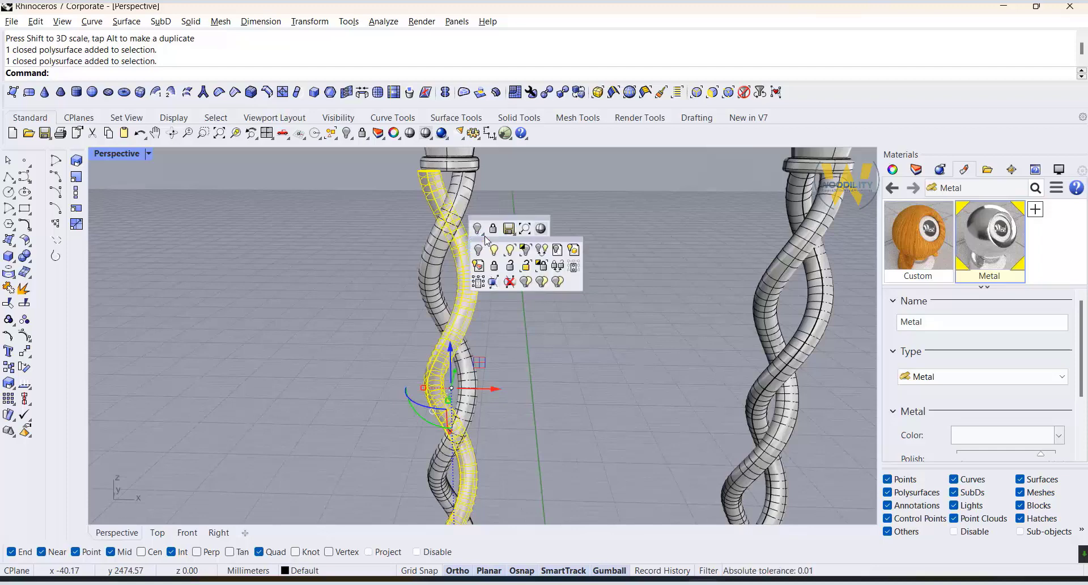
pyautogui.click(522, 247)
pyautogui.moveTo(534, 254); pyautogui.dragTo(477, 263, button='right')
pyautogui.click(606, 232)
pyautogui.scroll(-4, 544, 270)
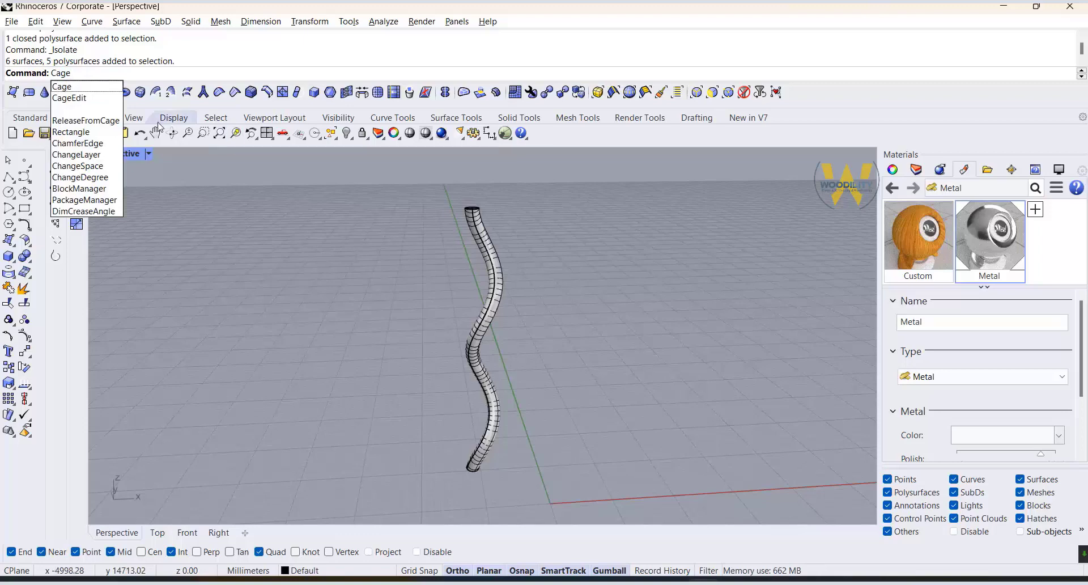
# Step: Apply CageEdit to the isolated pipe with a World bounding-box cage, 4 points and degree 3 in each direction, and a Global region
pyautogui.click(81, 98)
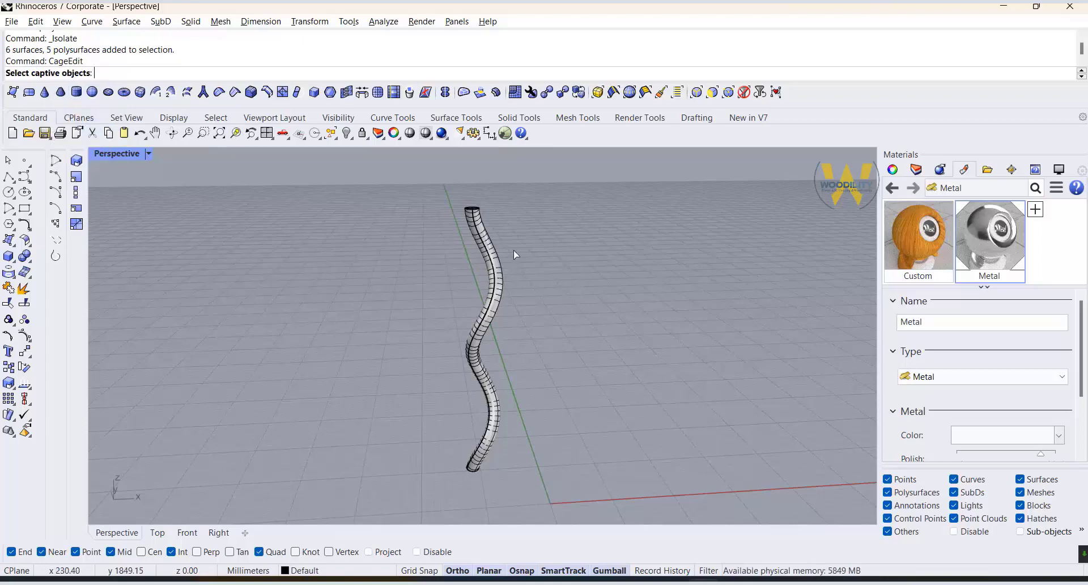
pyautogui.click(493, 254)
pyautogui.press('Return')
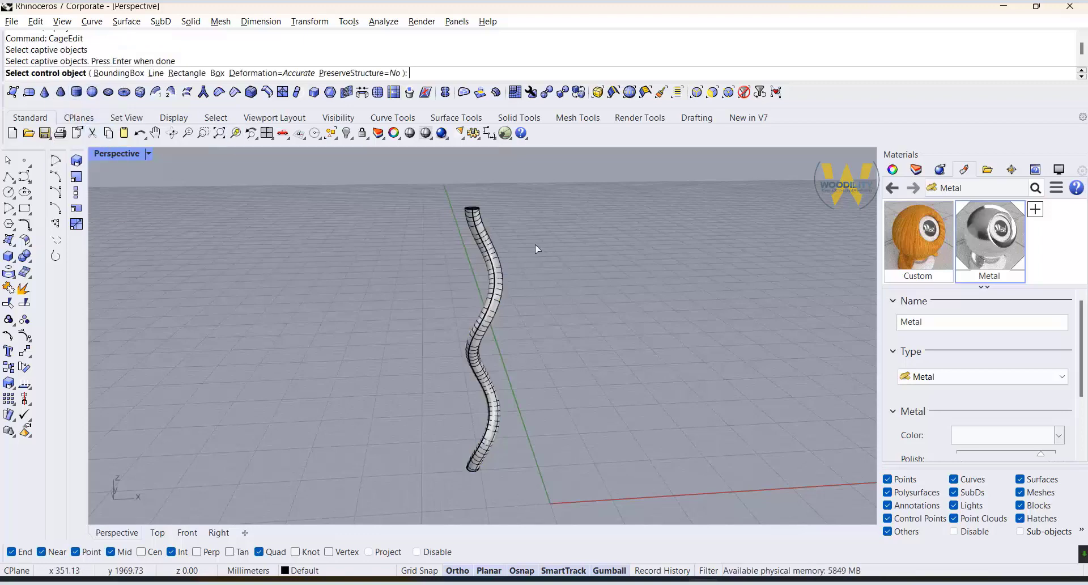
pyautogui.click(119, 73)
pyautogui.click(164, 80)
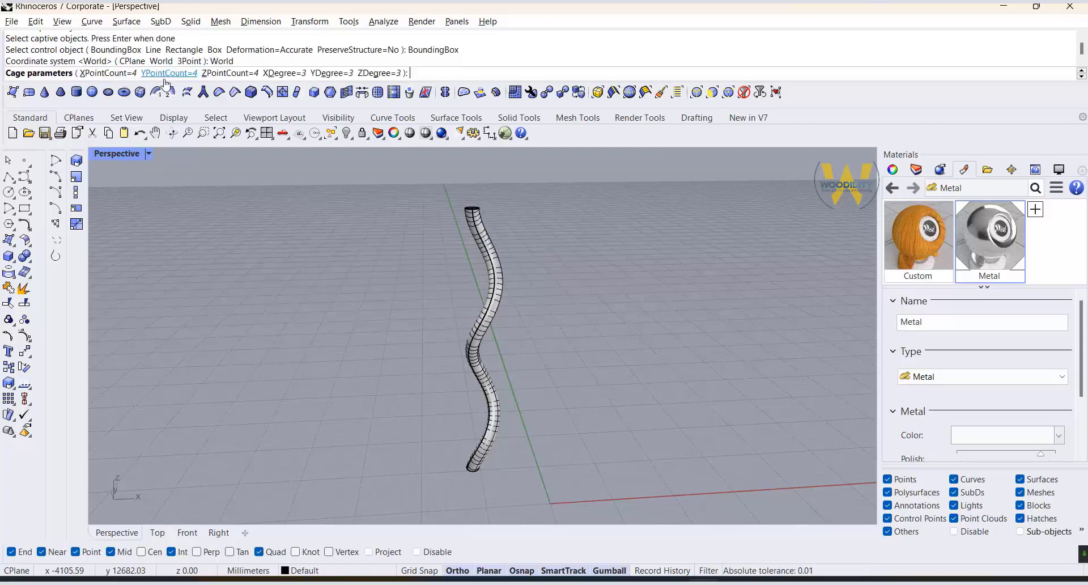
pyautogui.press('Return')
pyautogui.press('Return')
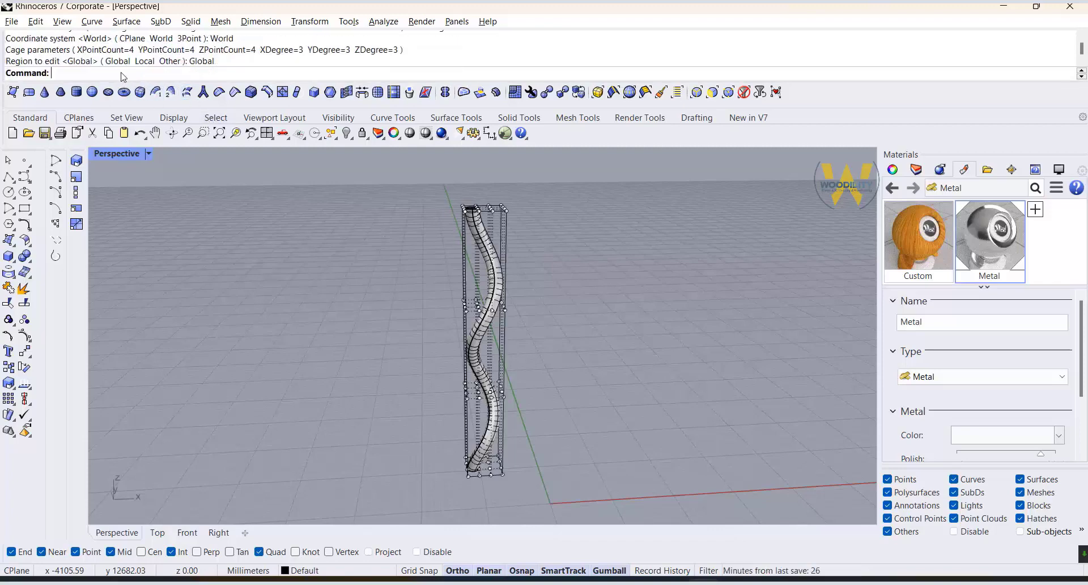
# Step: Move the top row of cage points slightly in the positive X direction in the Front view
pyautogui.doubleClick(127, 153)
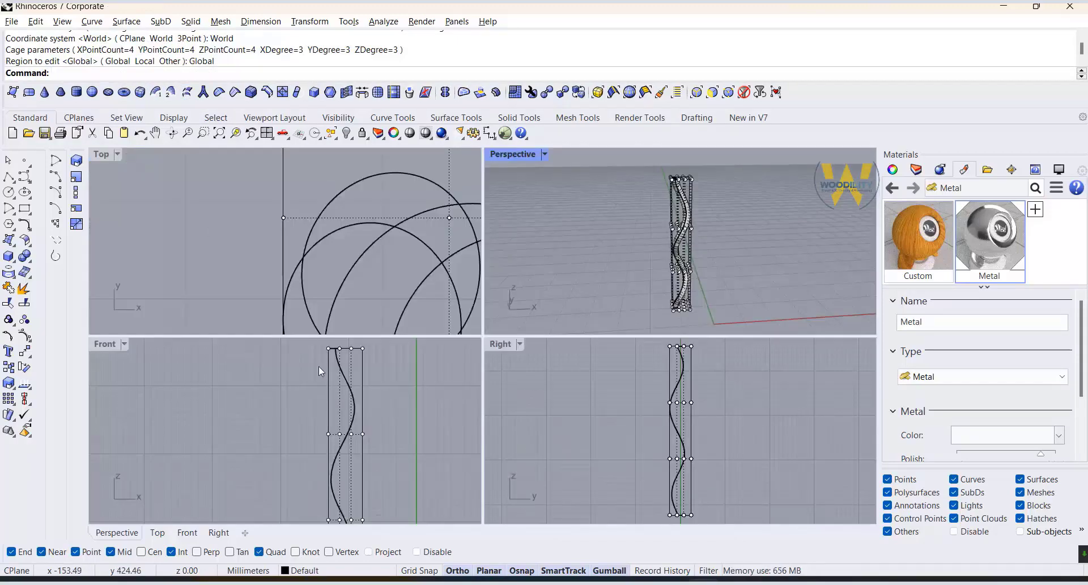
pyautogui.scroll(3, 284, 376)
pyautogui.moveTo(223, 363); pyautogui.dragTo(375, 377)
pyautogui.scroll(-14, 325, 365)
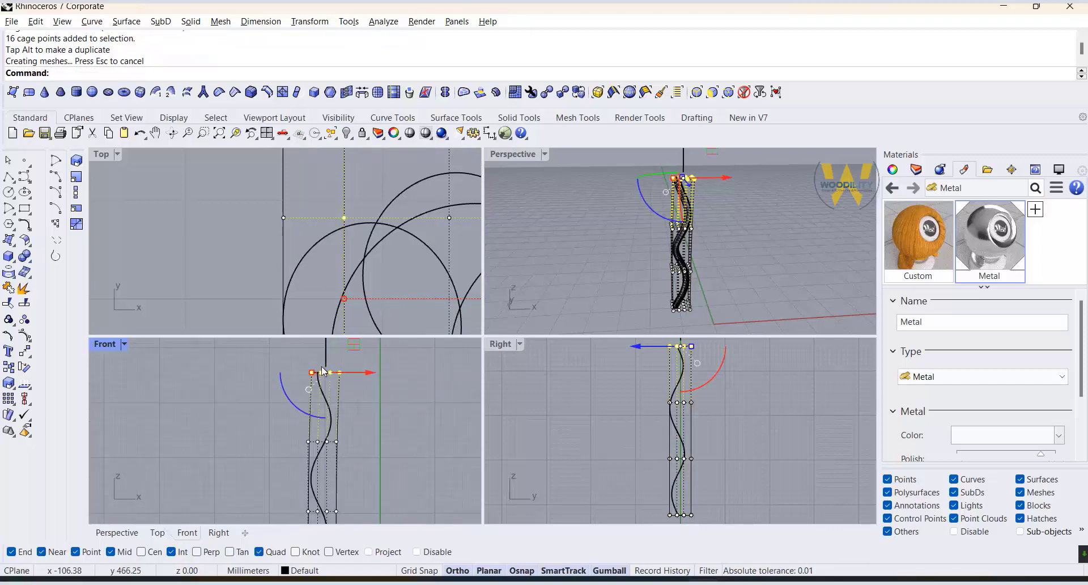
# Step: Move the bottom row of cage points slightly in the positive X direction in the Front view and finish point editing
pyautogui.scroll(12, 345, 467)
pyautogui.moveTo(188, 437); pyautogui.dragTo(358, 492)
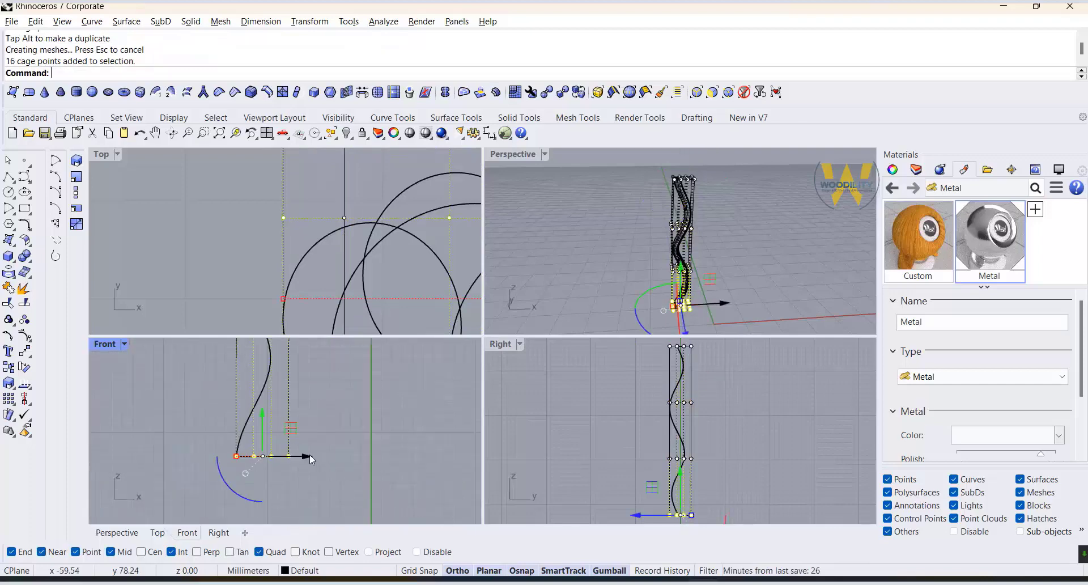
pyautogui.moveTo(309, 454); pyautogui.dragTo(315, 452)
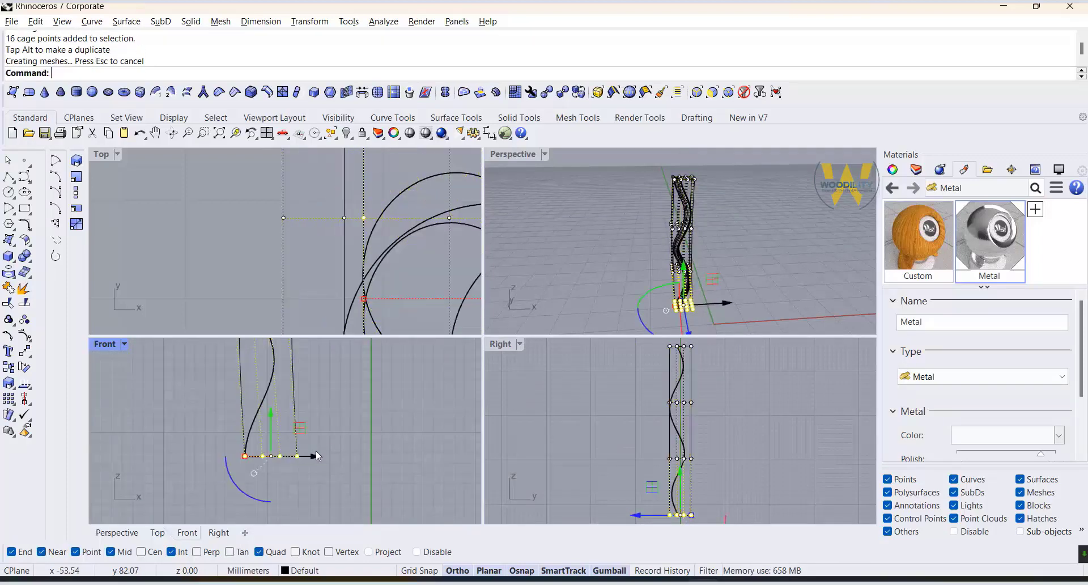
pyautogui.click(759, 257)
# Step: Show all hidden objects and check how the reshaped pipe's two ends sit against the base and upper moulding
pyautogui.middleClick(759, 257)
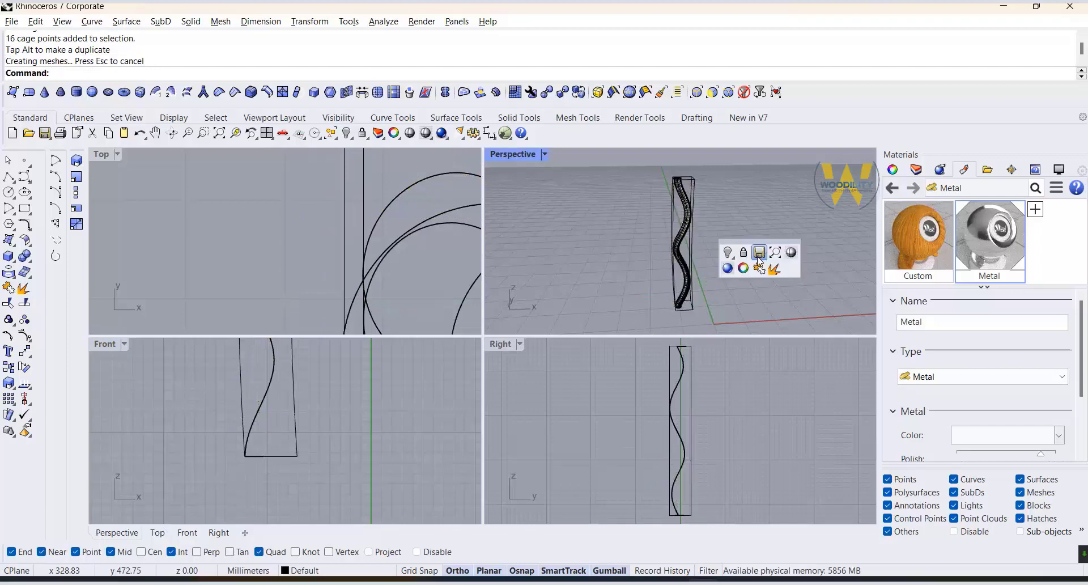
pyautogui.click(731, 255)
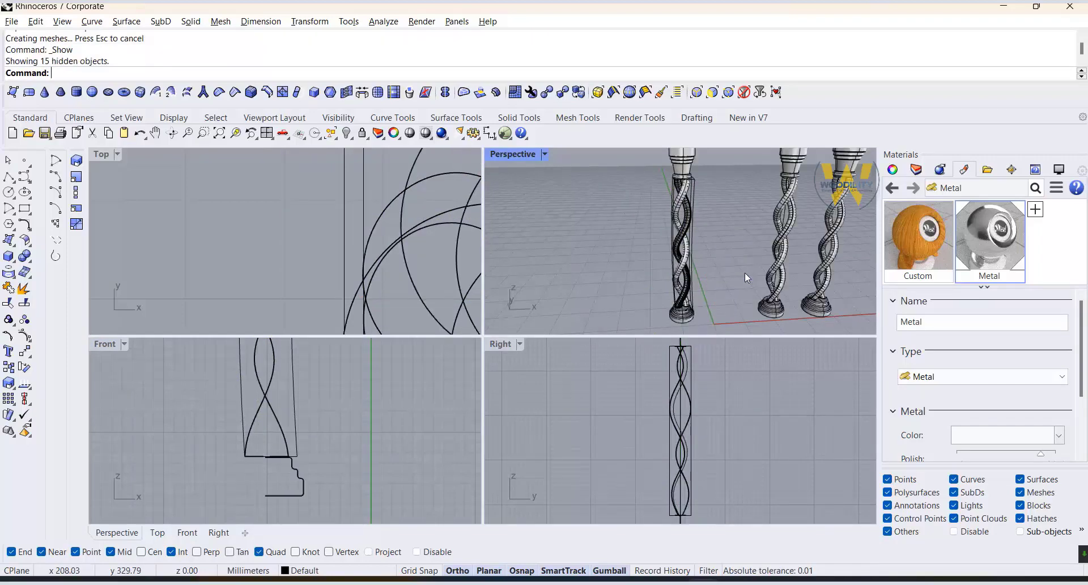
pyautogui.scroll(8, 687, 296)
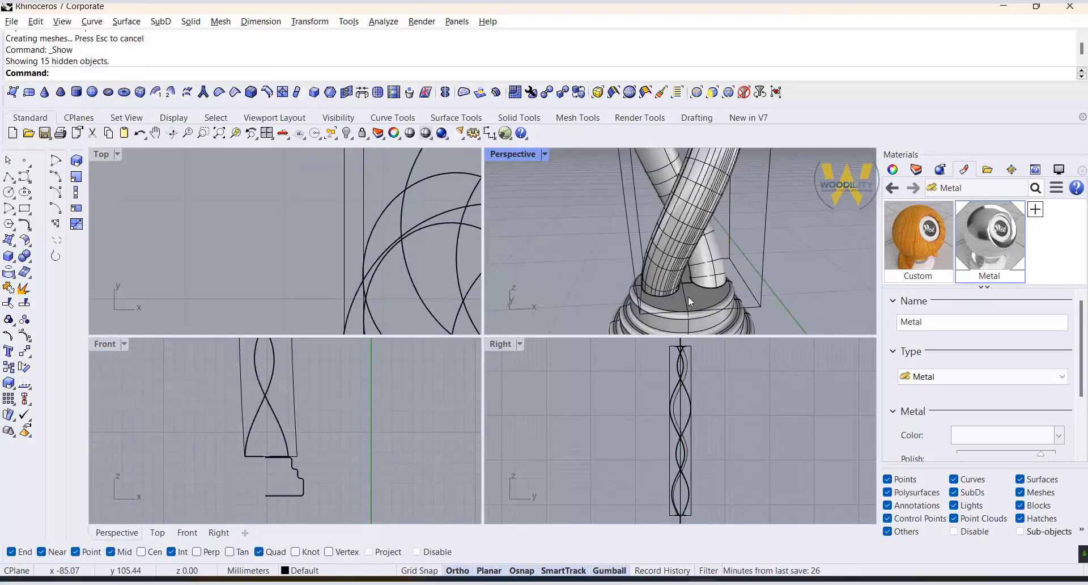
pyautogui.scroll(-9, 677, 306)
pyautogui.scroll(-4, 679, 274)
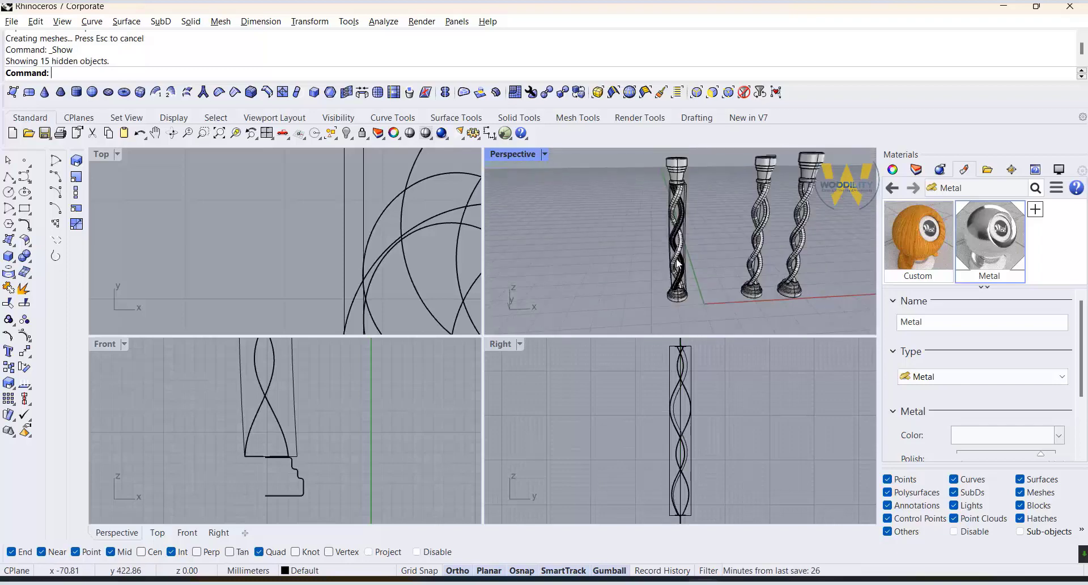
pyautogui.scroll(6, 682, 169)
pyautogui.scroll(3, 683, 198)
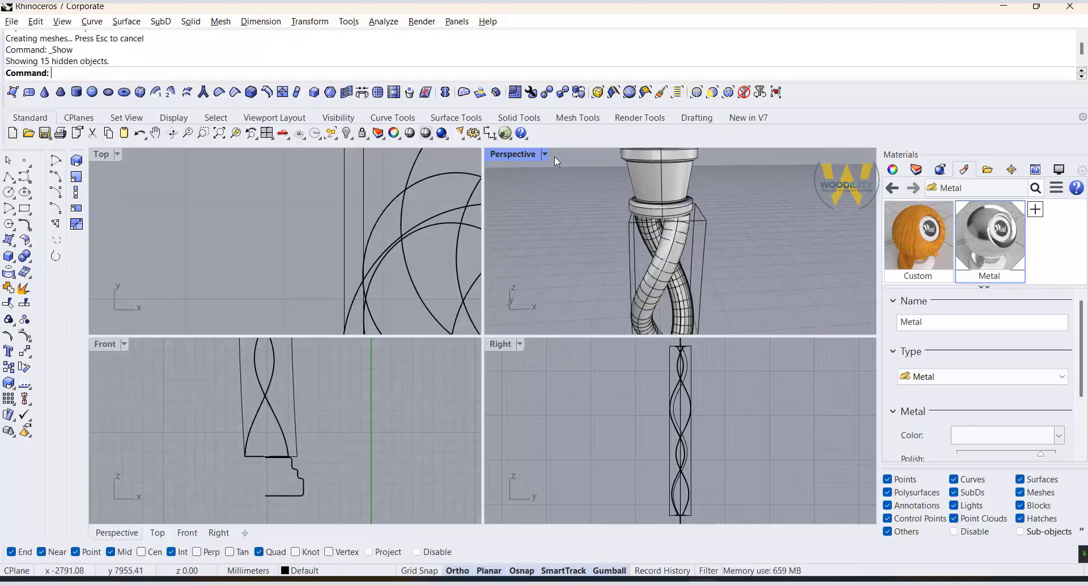
# Step: Load the wood image 046 as the color texture of the Custom material
pyautogui.click(702, 217)
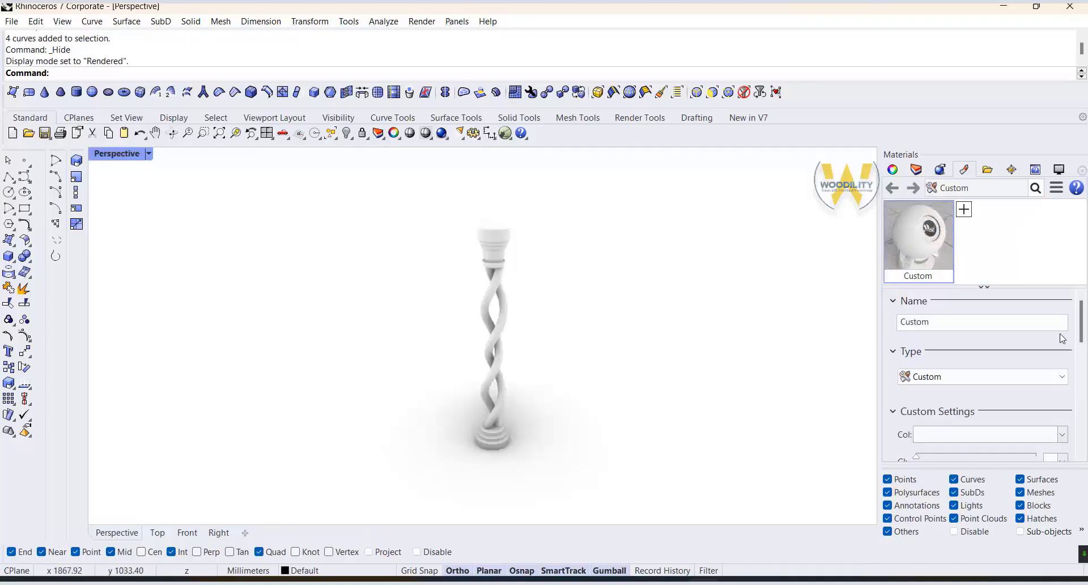
pyautogui.scroll(-6, 929, 374)
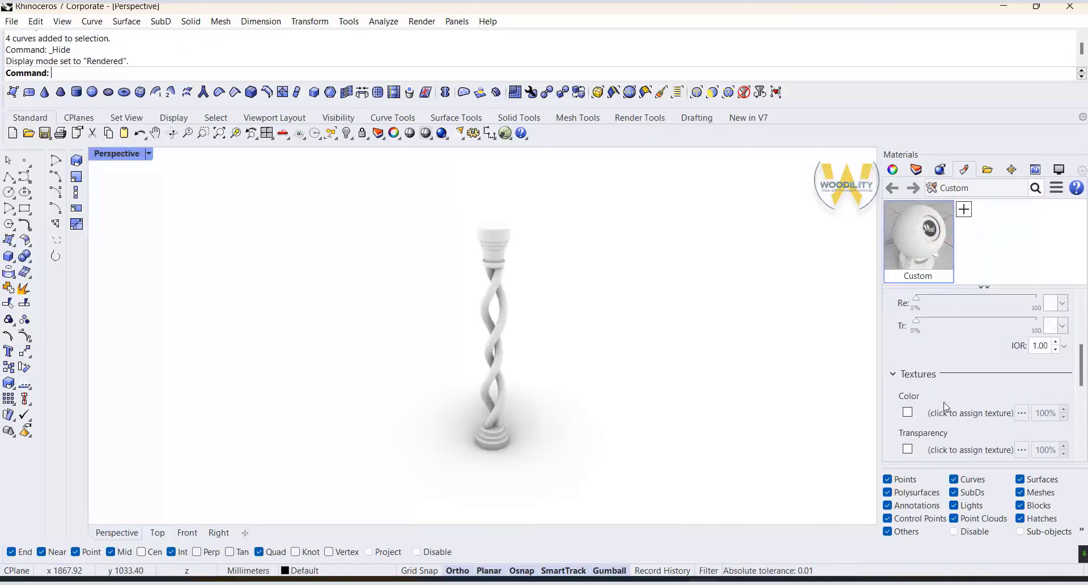
pyautogui.click(945, 413)
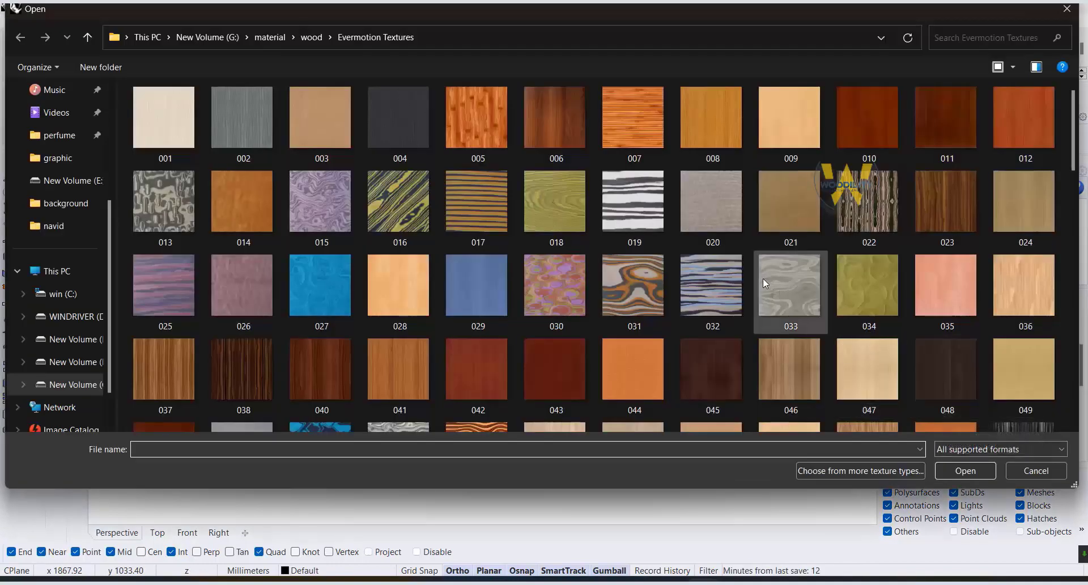
pyautogui.click(790, 371)
pyautogui.click(944, 472)
# Step: Assign the textured Custom material to both mouldings and both pipes
pyautogui.moveTo(553, 203); pyautogui.dragTo(420, 453)
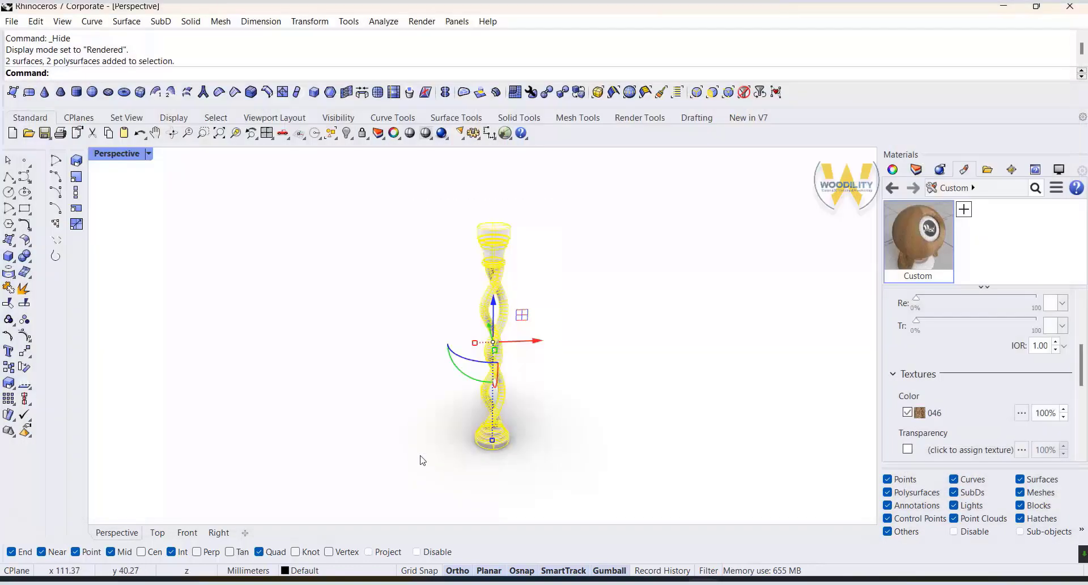
pyautogui.rightClick(900, 241)
pyautogui.click(935, 8)
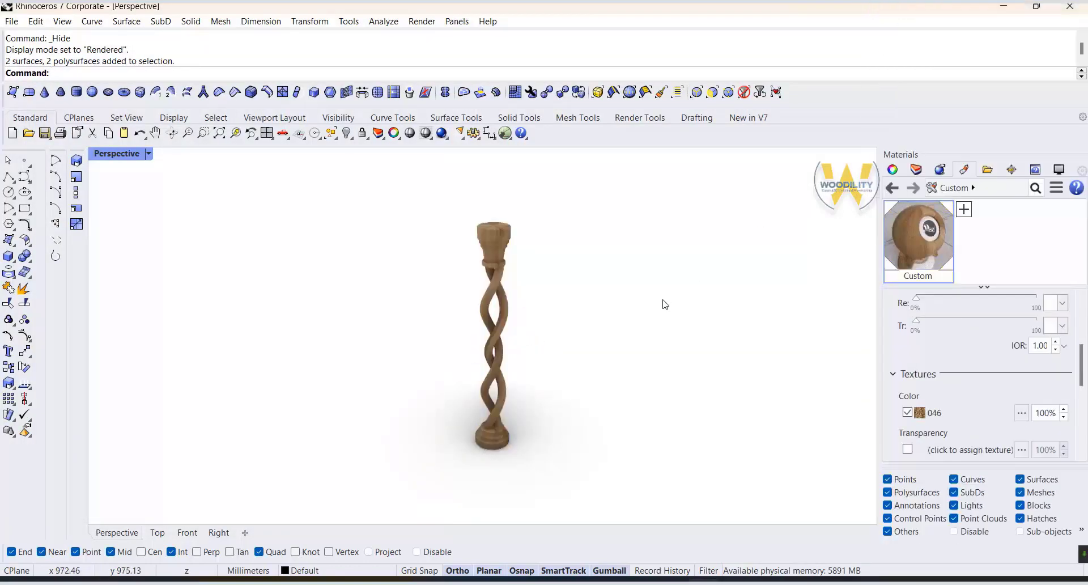
pyautogui.moveTo(610, 368); pyautogui.dragTo(592, 364, button='right')
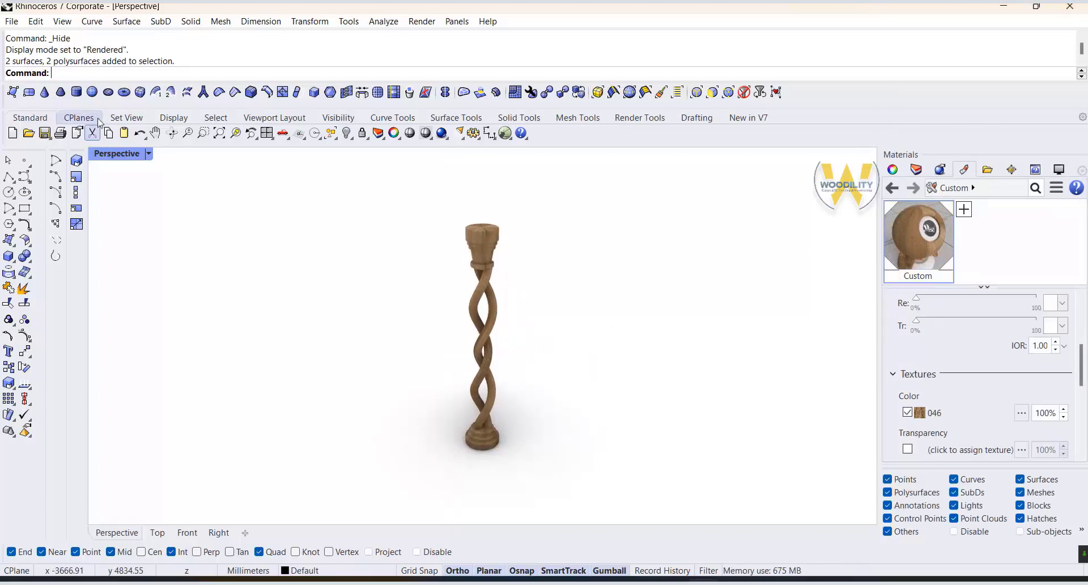
# Step: Duplicate the complete turned piece in the positive X direction in the Top view
pyautogui.doubleClick(103, 156)
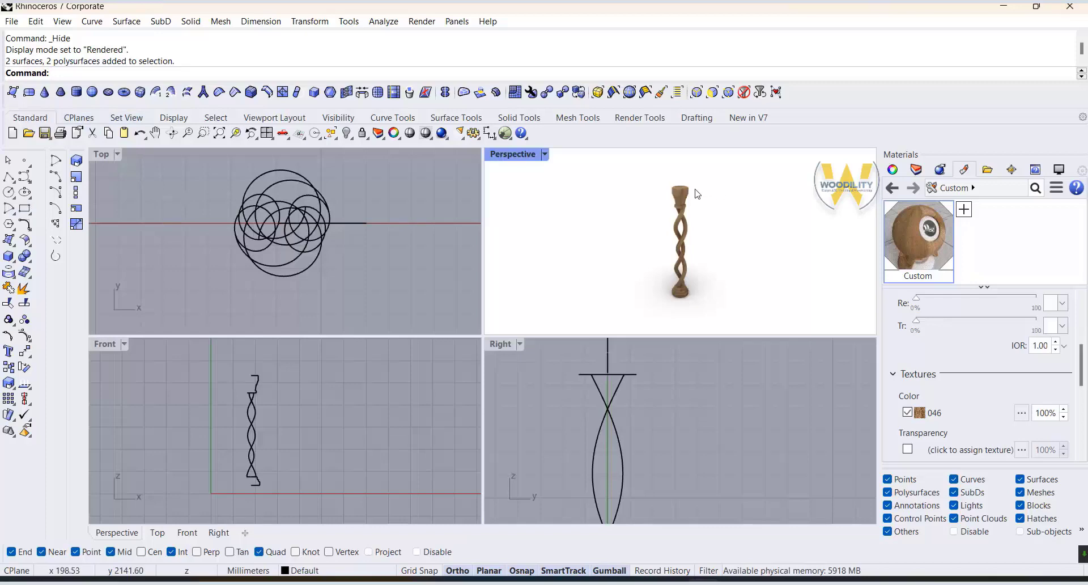
pyautogui.click(681, 192)
pyautogui.scroll(3, 239, 228)
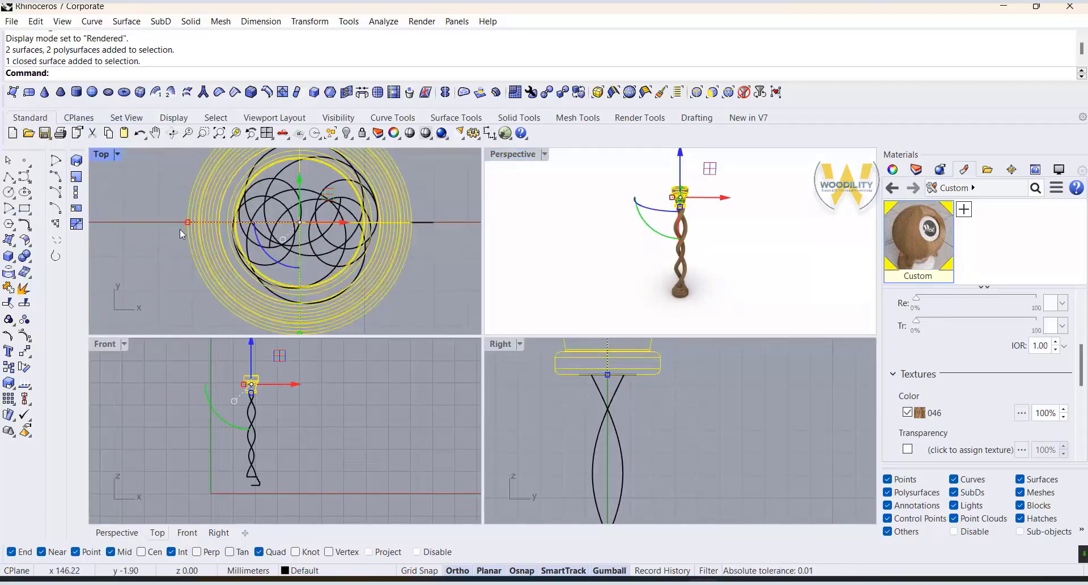
pyautogui.scroll(-3, 181, 234)
pyautogui.moveTo(371, 182); pyautogui.dragTo(274, 278)
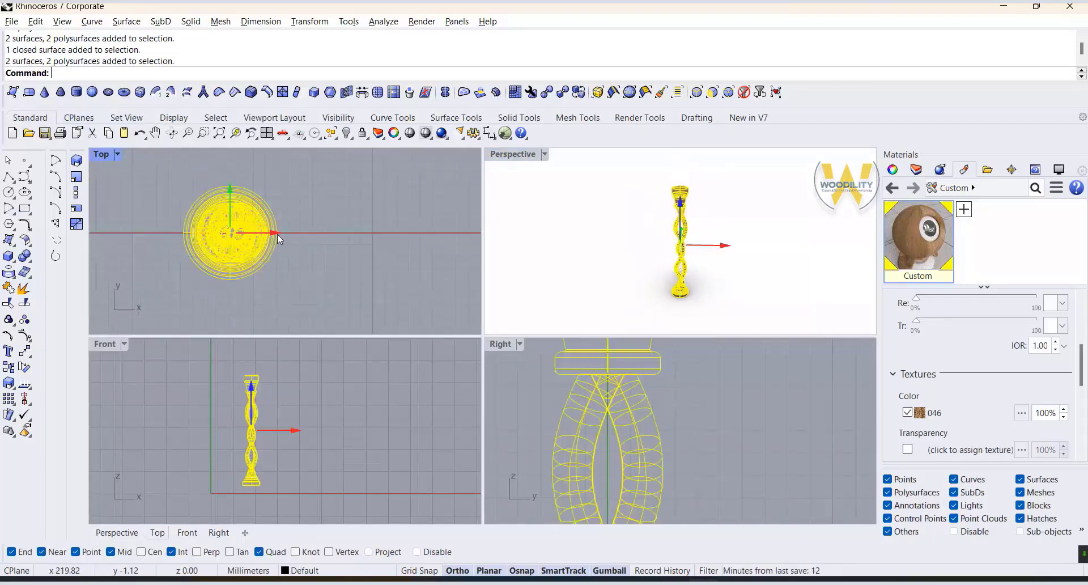
pyautogui.moveTo(277, 233); pyautogui.dragTo(449, 248)
pyautogui.press('alt')
pyautogui.click(431, 318)
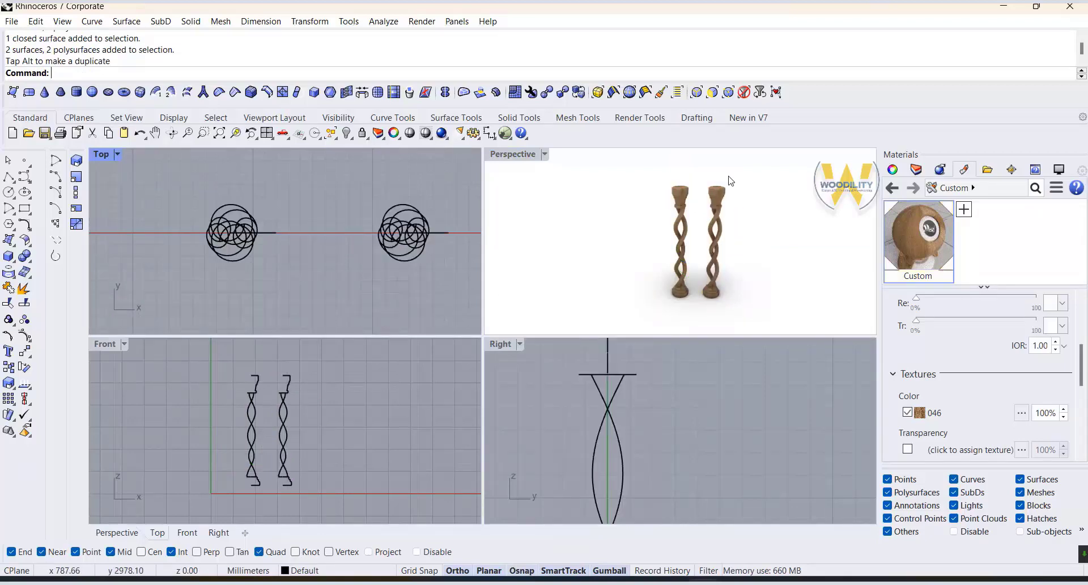
# Step: Scale the duplicate's upper moulding up slightly and uniformly in all three directions
pyautogui.click(404, 243)
pyautogui.scroll(2, 403, 244)
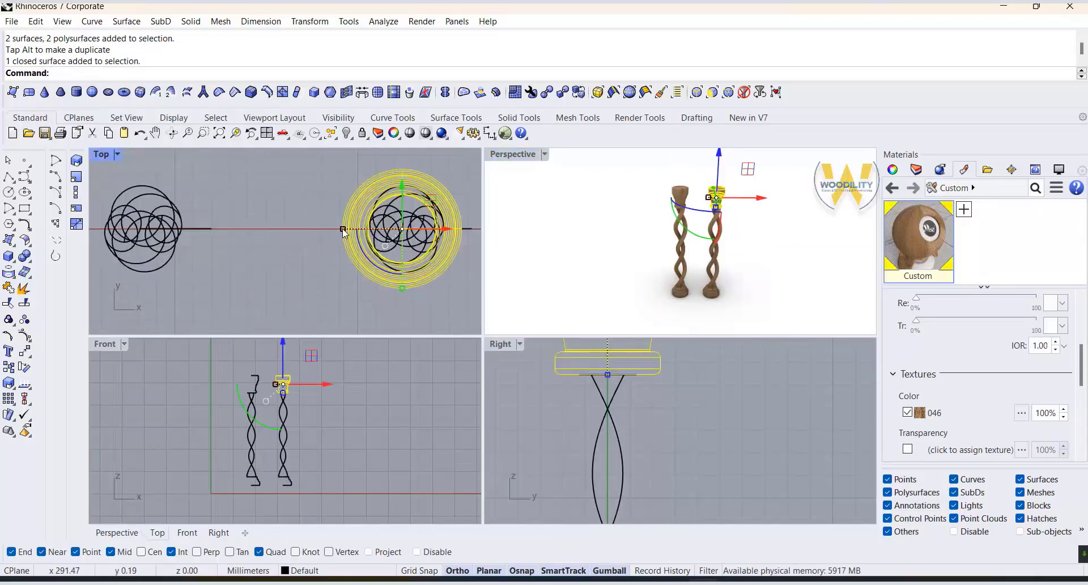
pyautogui.moveTo(343, 230); pyautogui.dragTo(334, 230)
pyautogui.moveTo(341, 405); pyautogui.dragTo(346, 420, button='right')
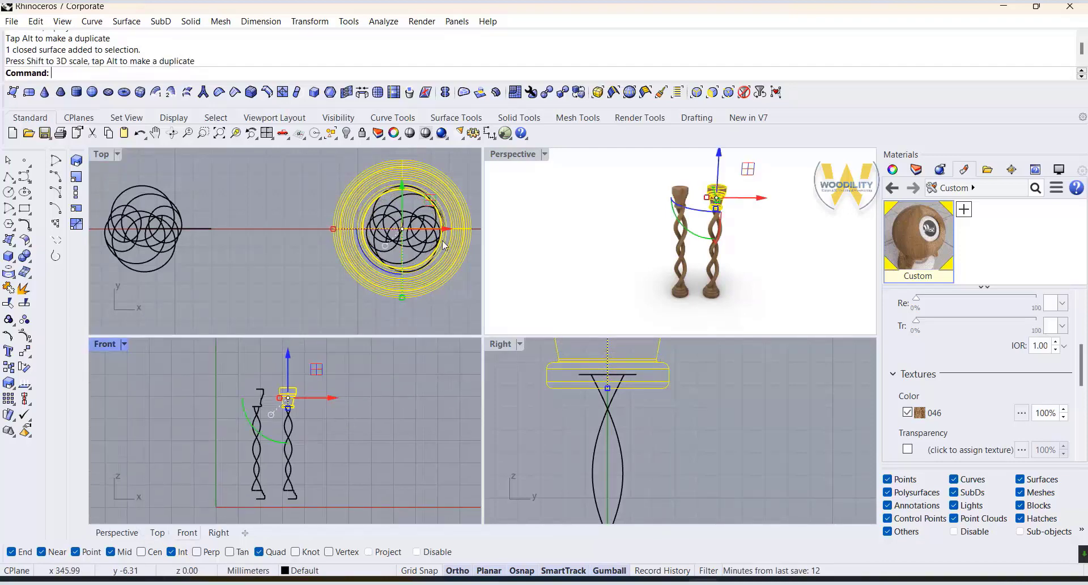
# Step: Move one pipe of the duplicate slightly in the positive X direction in the Front view
pyautogui.scroll(10, 719, 206)
pyautogui.click(681, 267)
pyautogui.scroll(4, 286, 452)
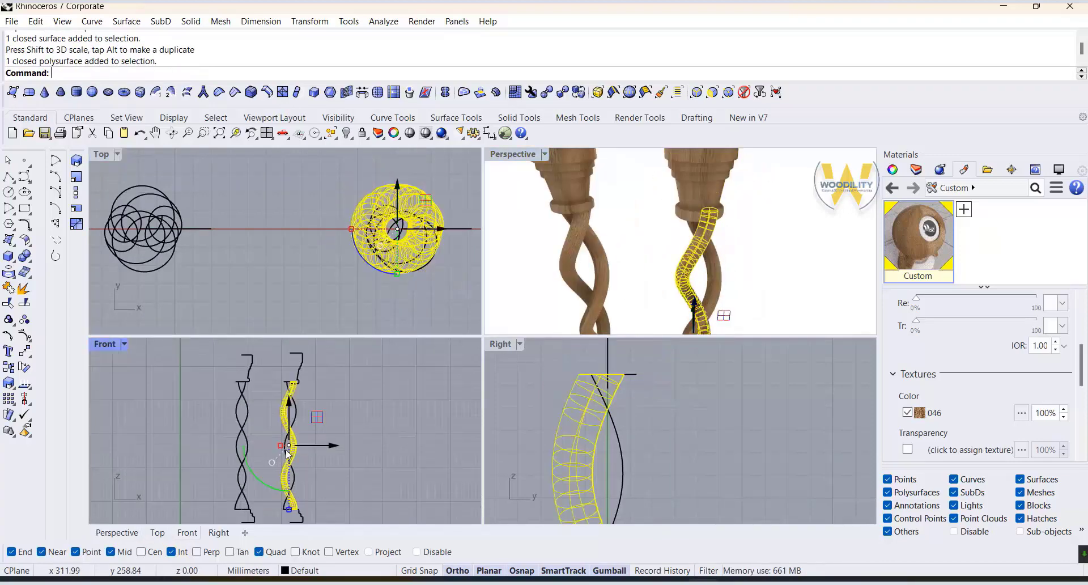
pyautogui.scroll(2, 289, 454)
pyautogui.moveTo(325, 451); pyautogui.dragTo(331, 456)
pyautogui.click(753, 299)
pyautogui.scroll(3, 731, 187)
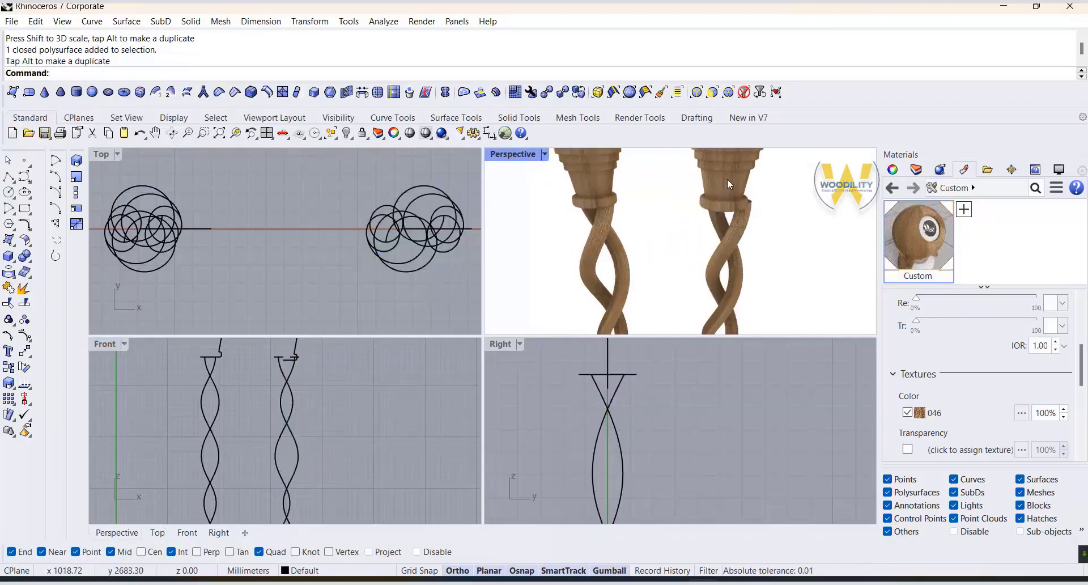
# Step: Shift the duplicate's upper moulding in the positive X direction to centre it over the two pipe ends
pyautogui.click(295, 343)
pyautogui.scroll(4, 299, 363)
pyautogui.moveTo(332, 365); pyautogui.dragTo(341, 363)
pyautogui.scroll(5, 308, 410)
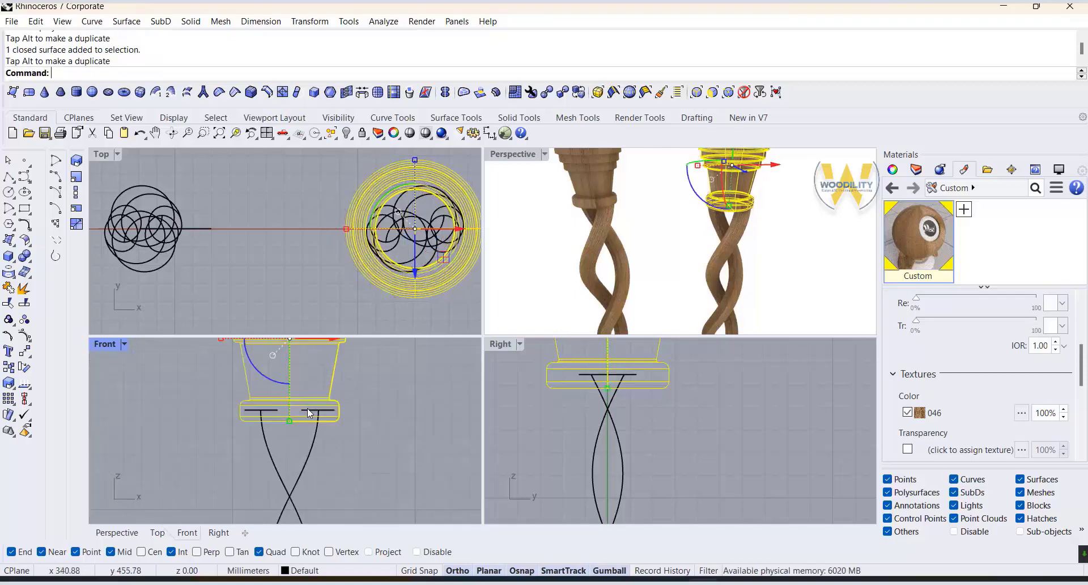
# Step: Move the duplicate's upper moulding vertically so its underside sits level with the pipes' top ends
pyautogui.click(25, 351)
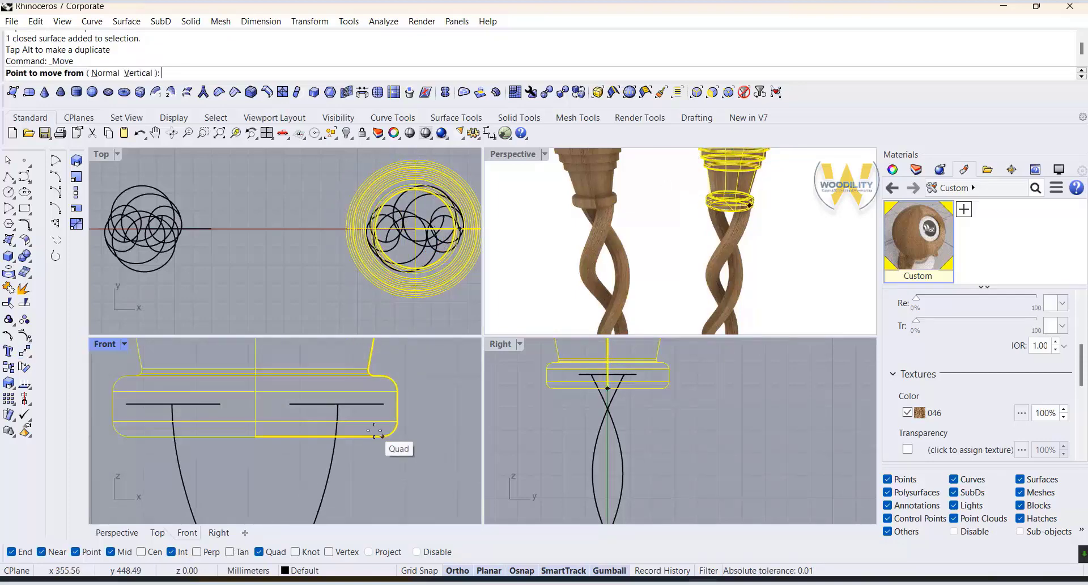
pyautogui.click(352, 436)
pyautogui.click(352, 408)
pyautogui.click(814, 243)
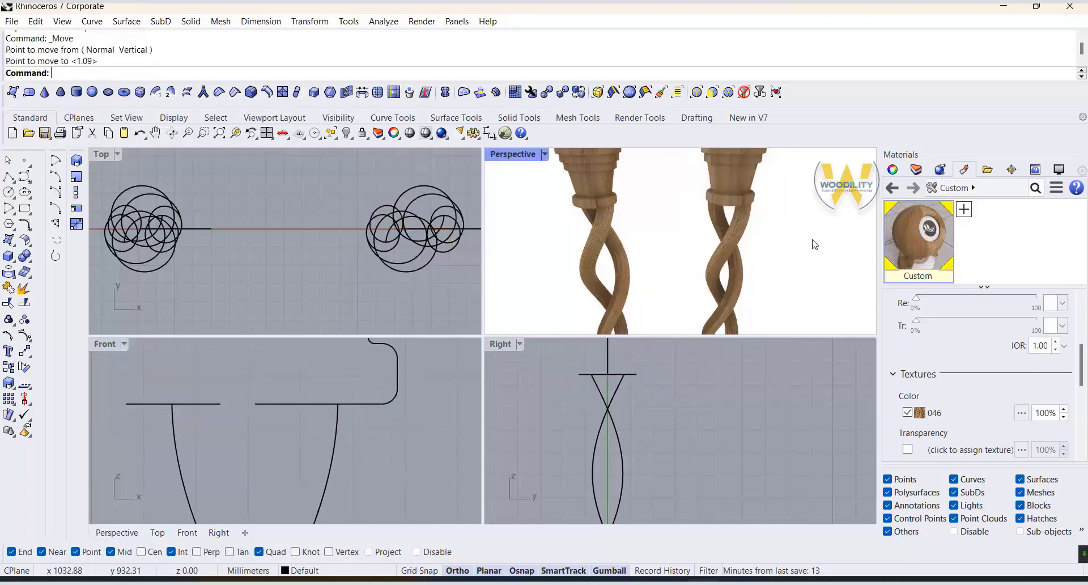
pyautogui.scroll(-5, 715, 179)
pyautogui.scroll(-10, 334, 451)
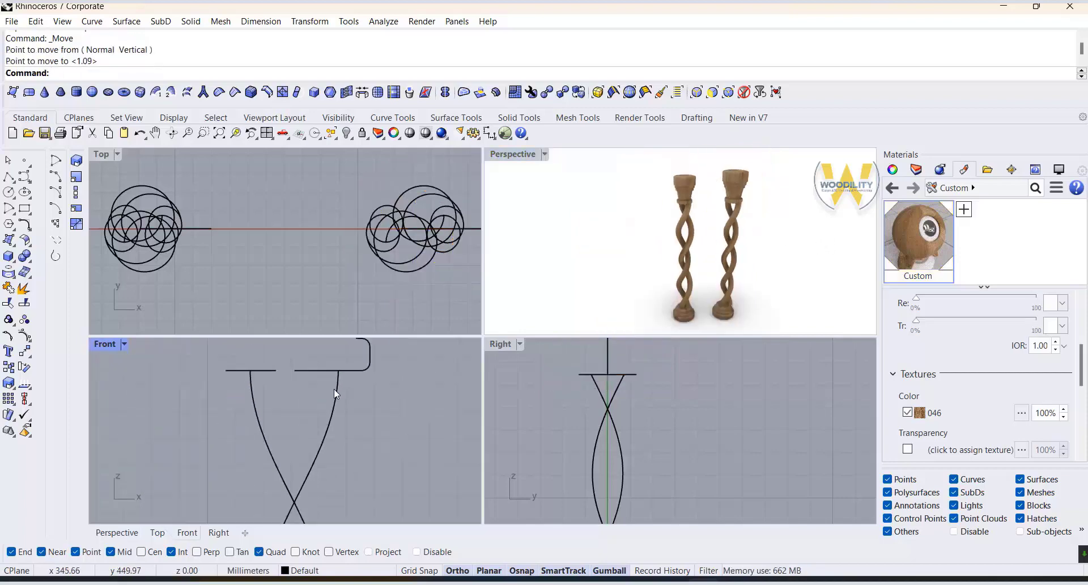
# Step: Scale the duplicate's base up slightly and shift it in the positive X direction to centre it under the pipes
pyautogui.scroll(5, 354, 440)
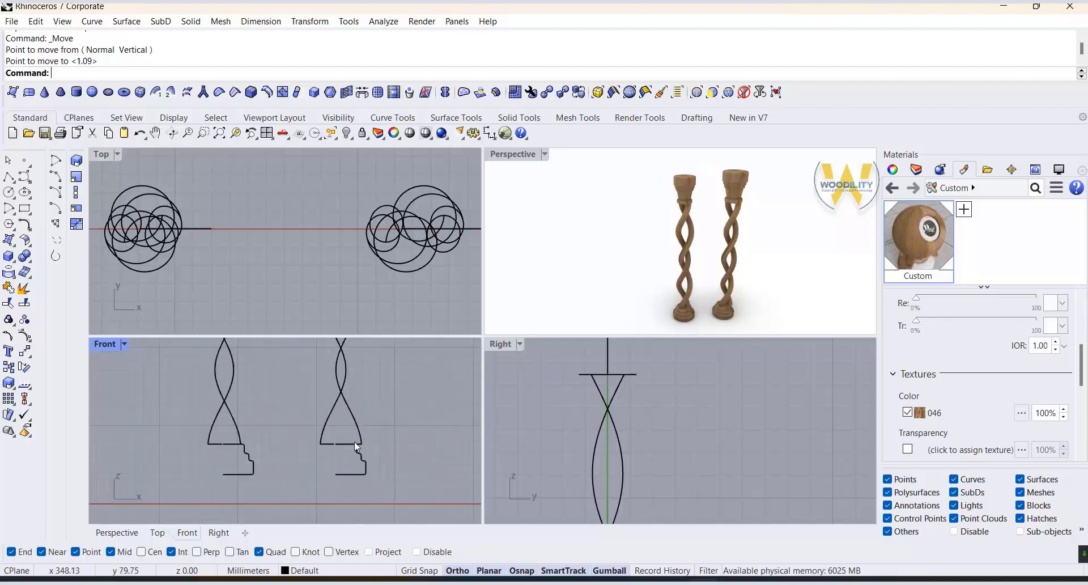
pyautogui.click(359, 454)
pyautogui.scroll(4, 358, 455)
pyautogui.moveTo(351, 477); pyautogui.dragTo(362, 475)
pyautogui.moveTo(340, 229); pyautogui.dragTo(332, 230)
pyautogui.moveTo(359, 474); pyautogui.dragTo(365, 476)
pyautogui.scroll(8, 380, 432)
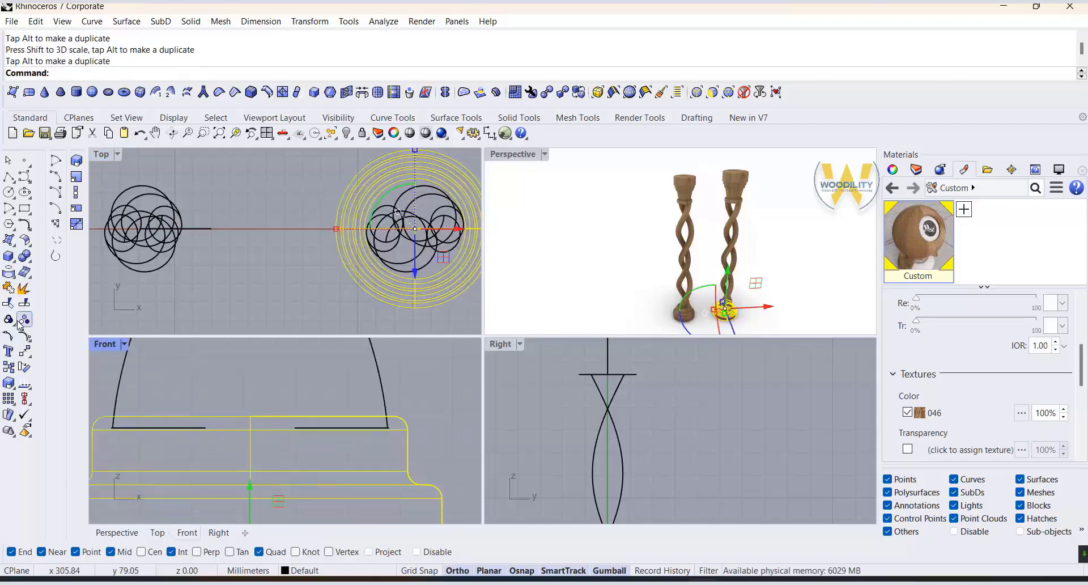
# Step: Move the duplicate's base down so its top face sits level with the pipes' lower ends
pyautogui.click(25, 351)
pyautogui.click(325, 413)
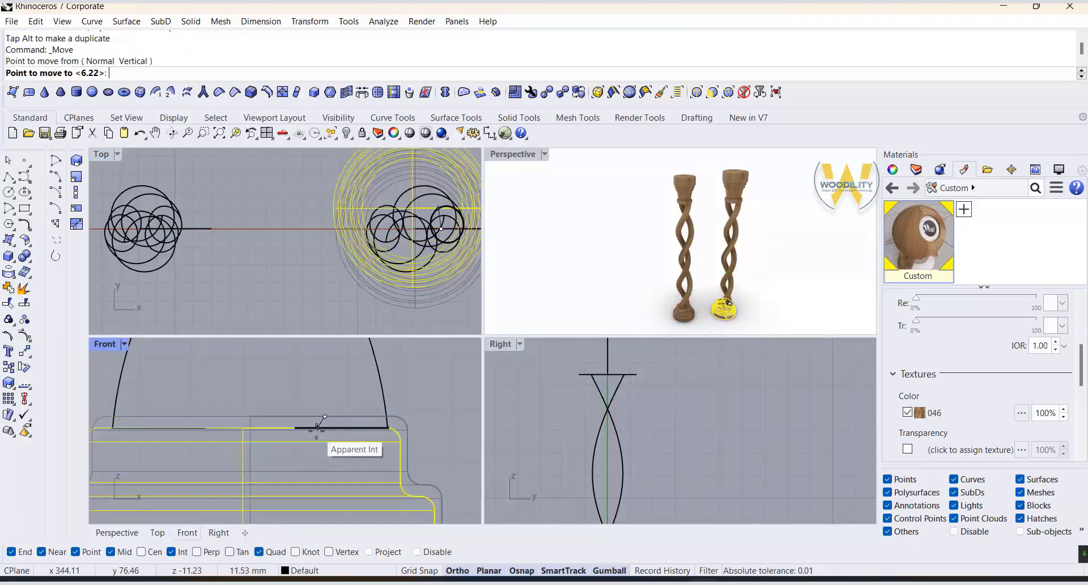
pyautogui.scroll(4, 327, 425)
pyautogui.click(327, 424)
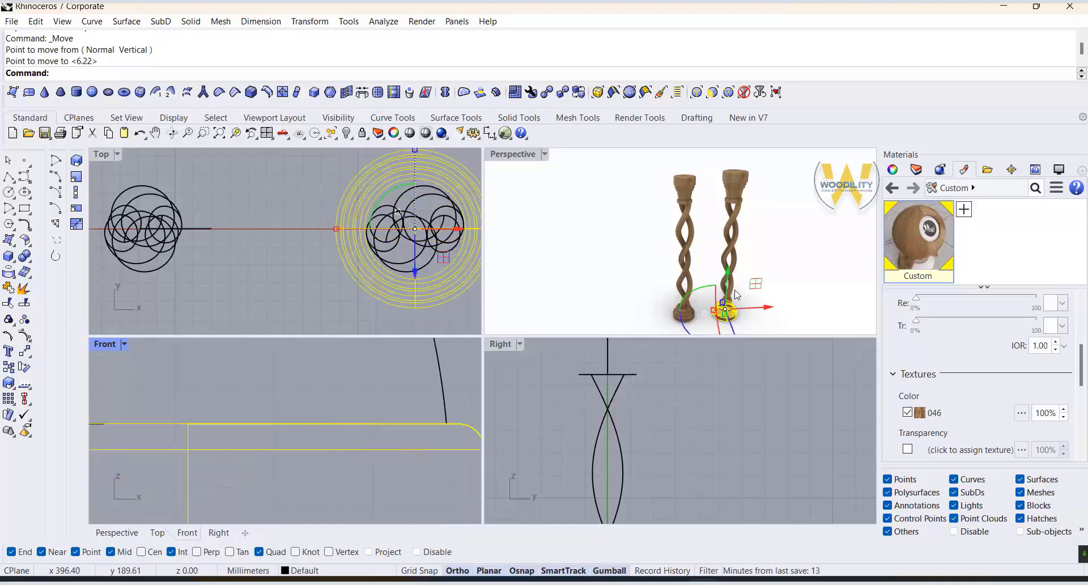
pyautogui.click(604, 172)
# Step: Enlarge the Perspective view of both pieces and create a new Metal material
pyautogui.doubleClick(531, 154)
pyautogui.moveTo(641, 363); pyautogui.dragTo(609, 366, button='right')
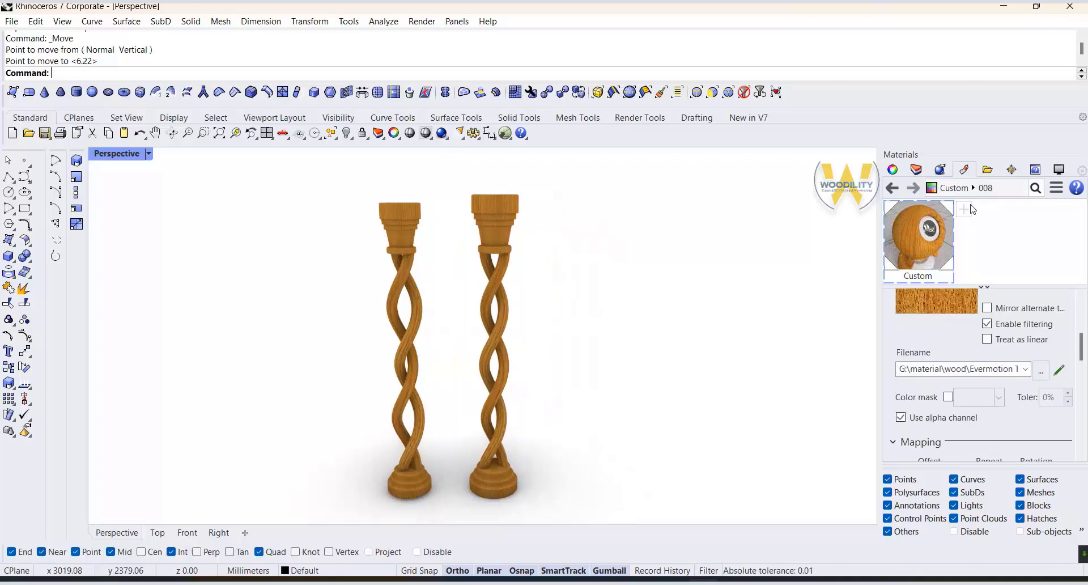
pyautogui.click(965, 209)
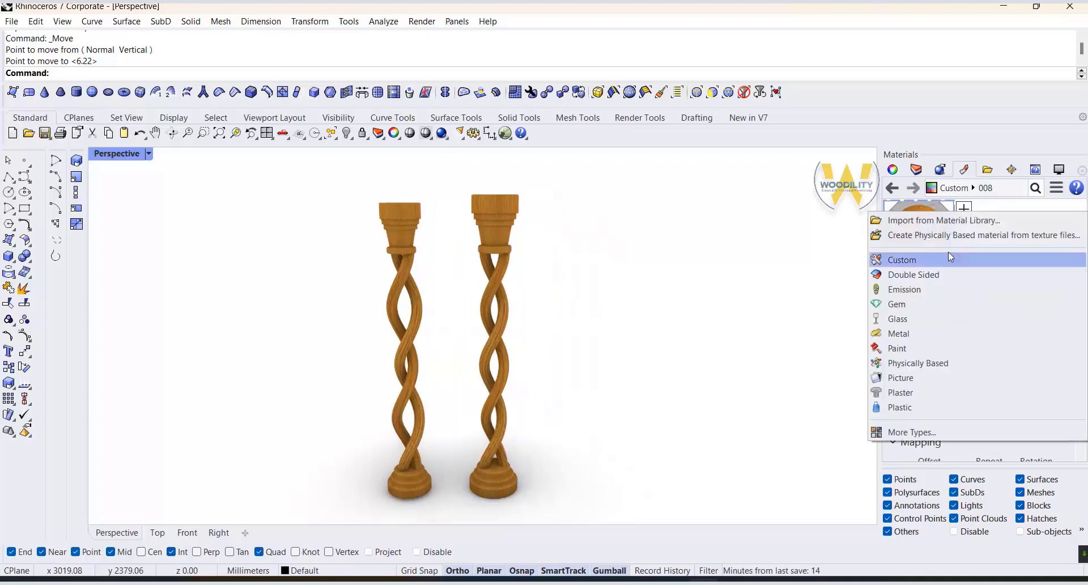
pyautogui.click(902, 329)
# Step: Assign the Metal material to all surfaces and polysurfaces of both turned pieces and inspect the rendered result
pyautogui.moveTo(610, 182); pyautogui.dragTo(234, 520)
pyautogui.rightClick(983, 238)
pyautogui.click(925, 9)
pyautogui.click(612, 353)
pyautogui.moveTo(615, 357); pyautogui.dragTo(661, 456, button='right')
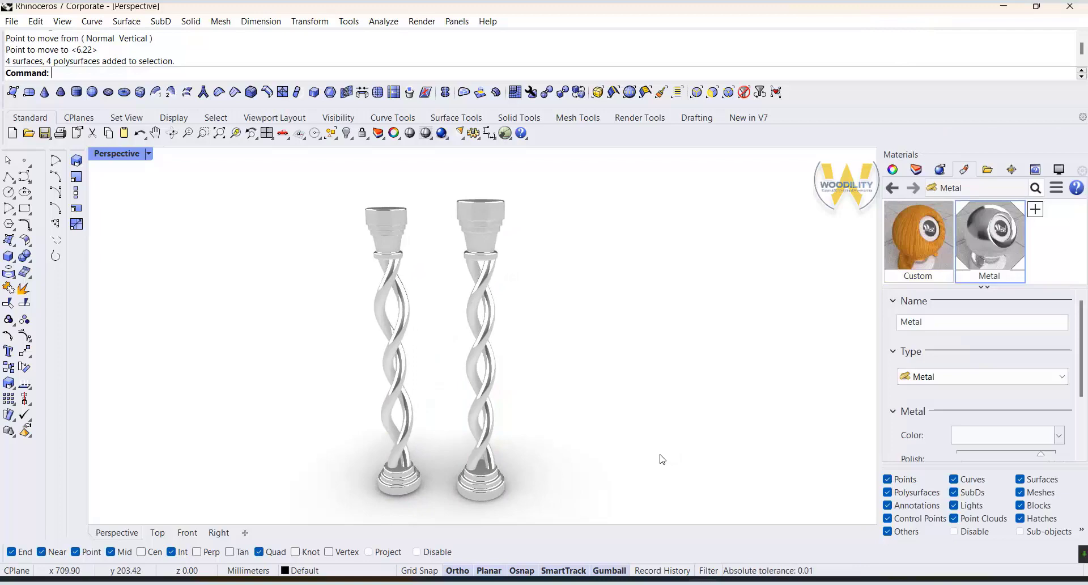